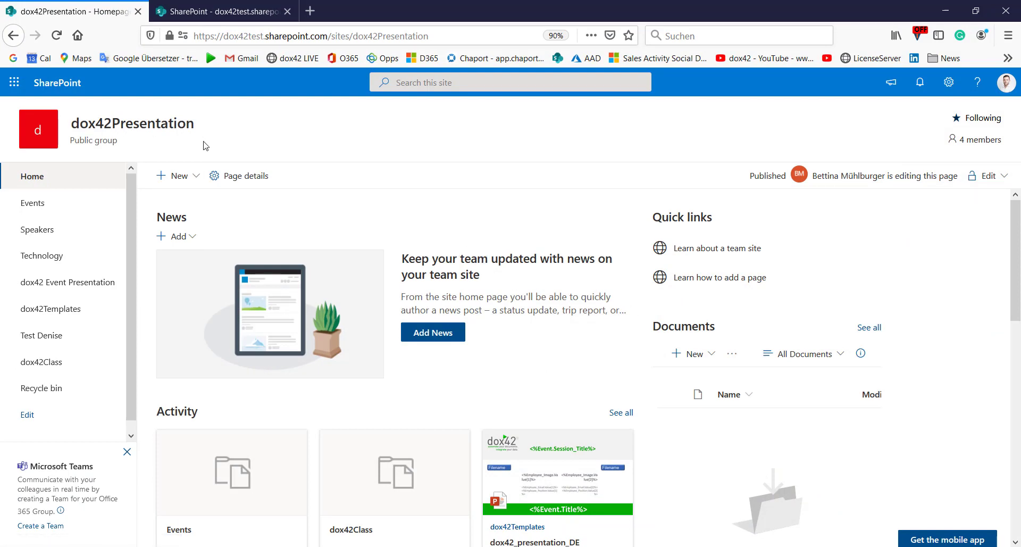
In the Events list, start a new event tagged with Finance and Public industries
left_click(33, 204)
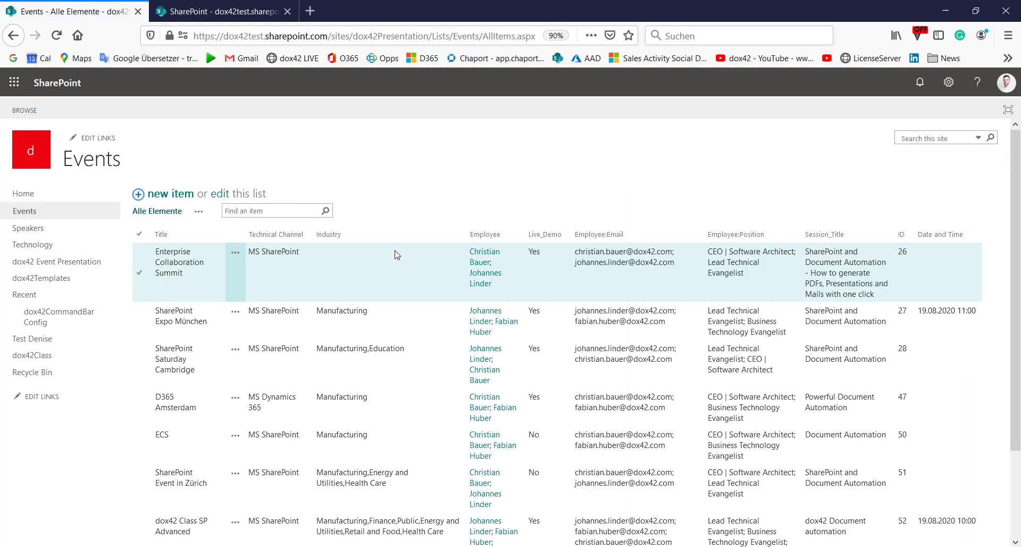
left_click(181, 195)
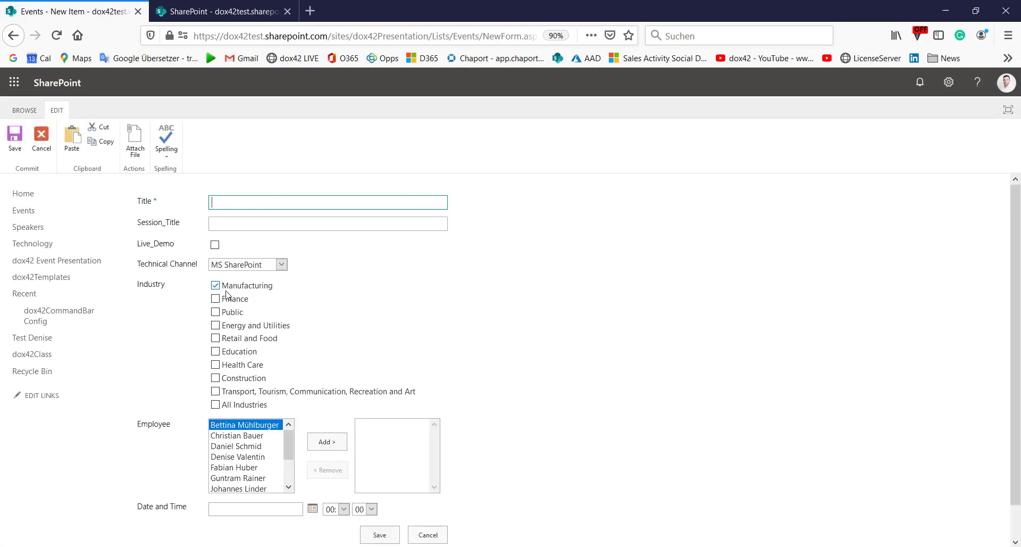
left_click(215, 298)
left_click(215, 311)
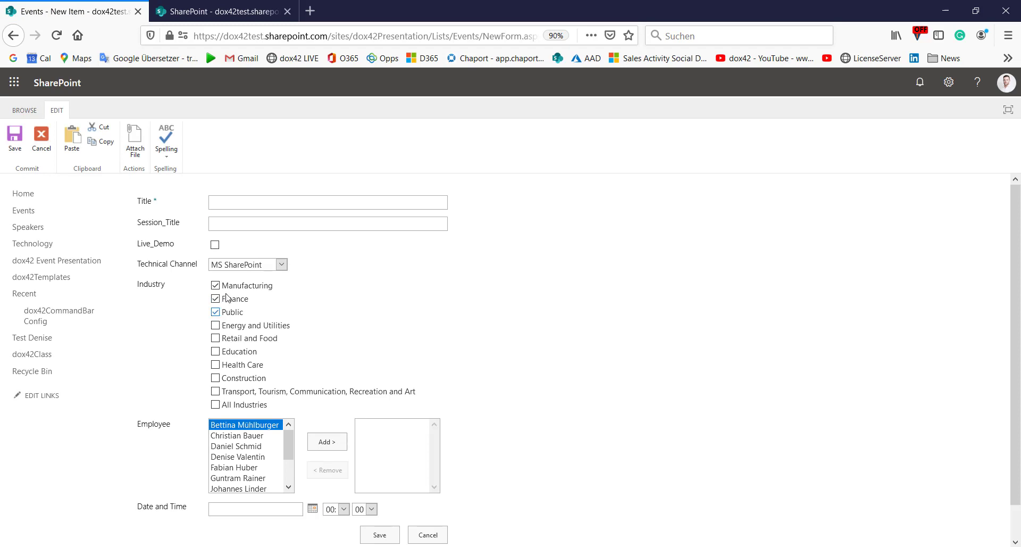
Add an employee to the trial event, then cancel it without saving
scroll(255, 407, "down", 1)
left_click(256, 402)
left_click(326, 407)
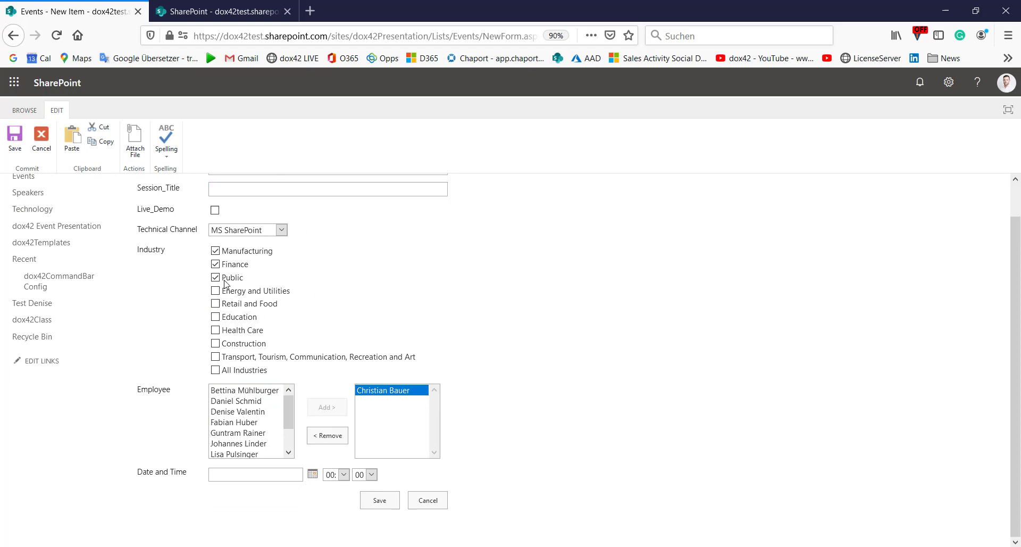
left_click(430, 499)
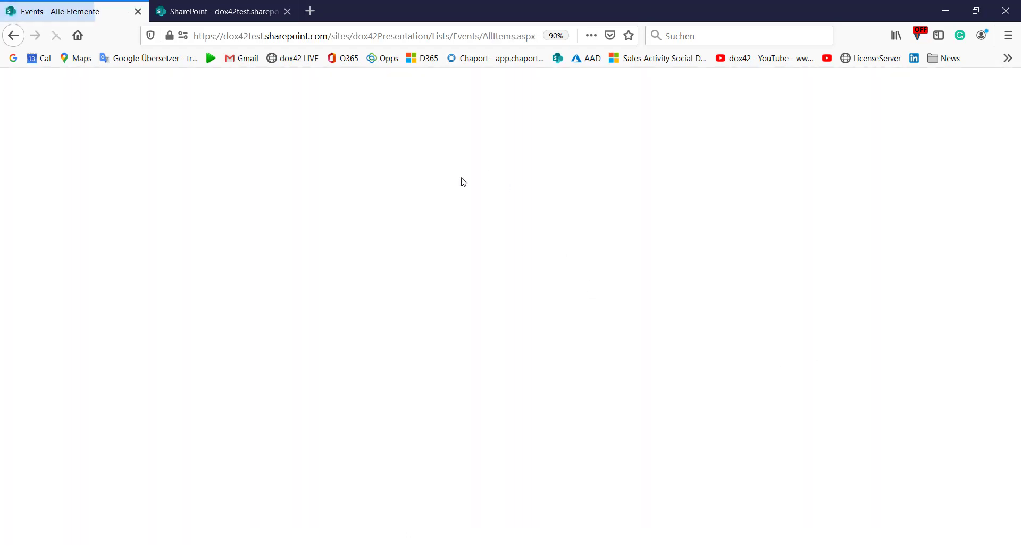
scroll(646, 277, "down", 3)
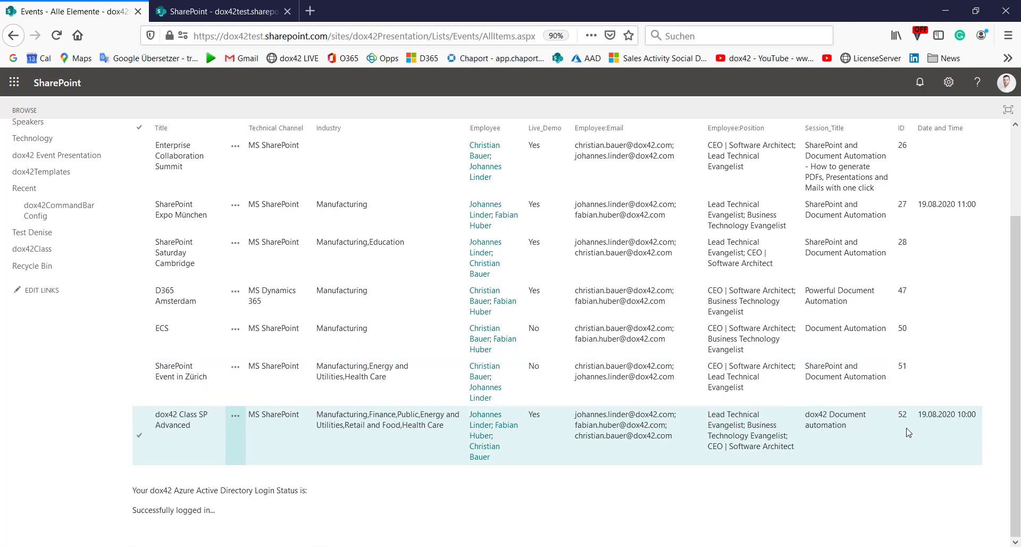
scroll(906, 402, "up", 3)
scroll(923, 449, "down", 3)
scroll(384, 432, "up", 2)
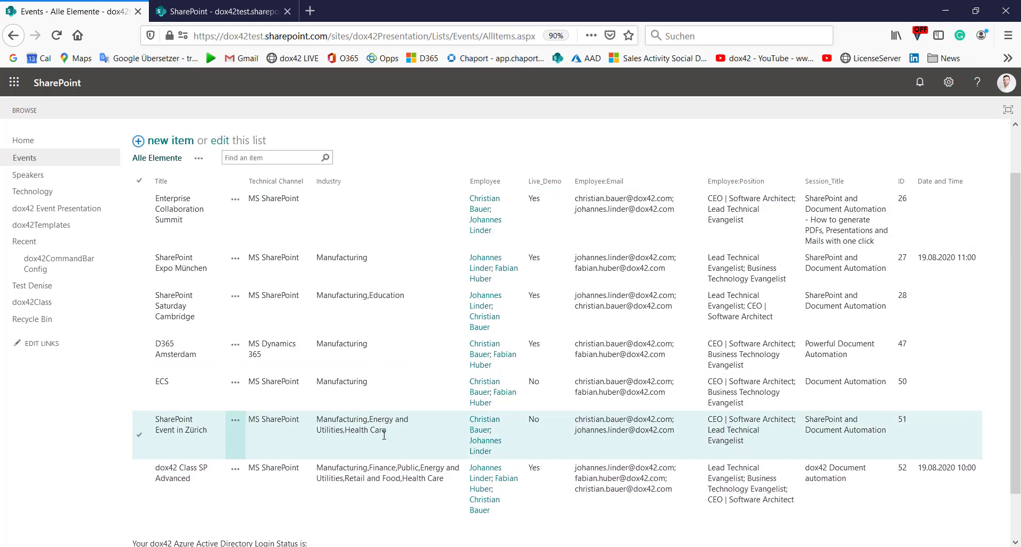
scroll(384, 432, "down", 2)
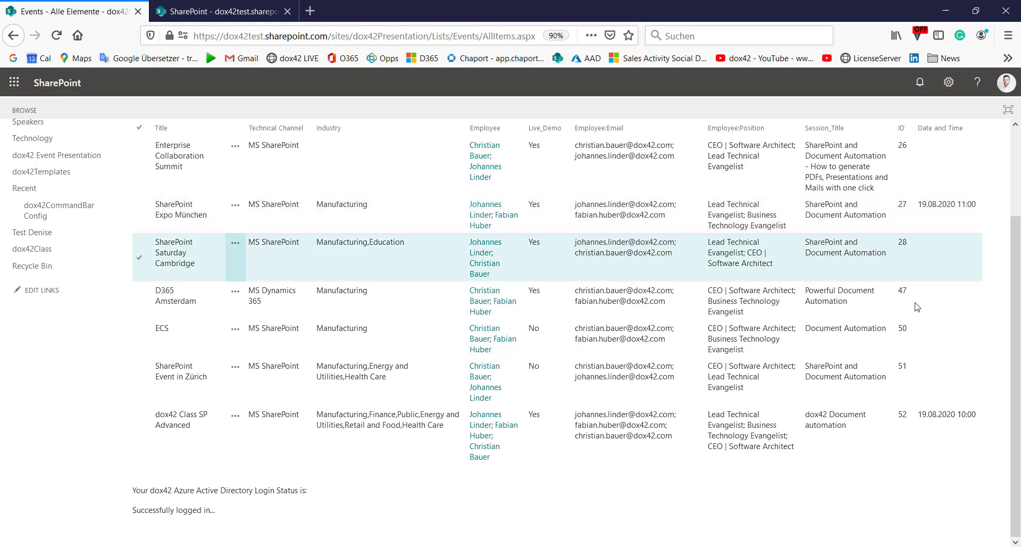
scroll(744, 410, "up", 3)
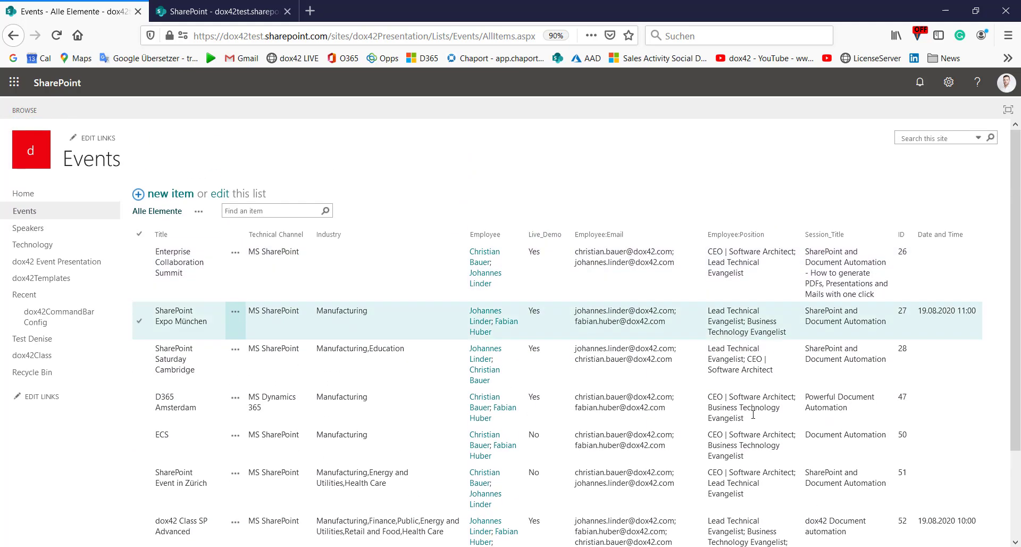
scroll(744, 411, "down", 2)
Open the Sales Orders site's Employees library in the second tab, then minimise the browser
left_click(246, 15)
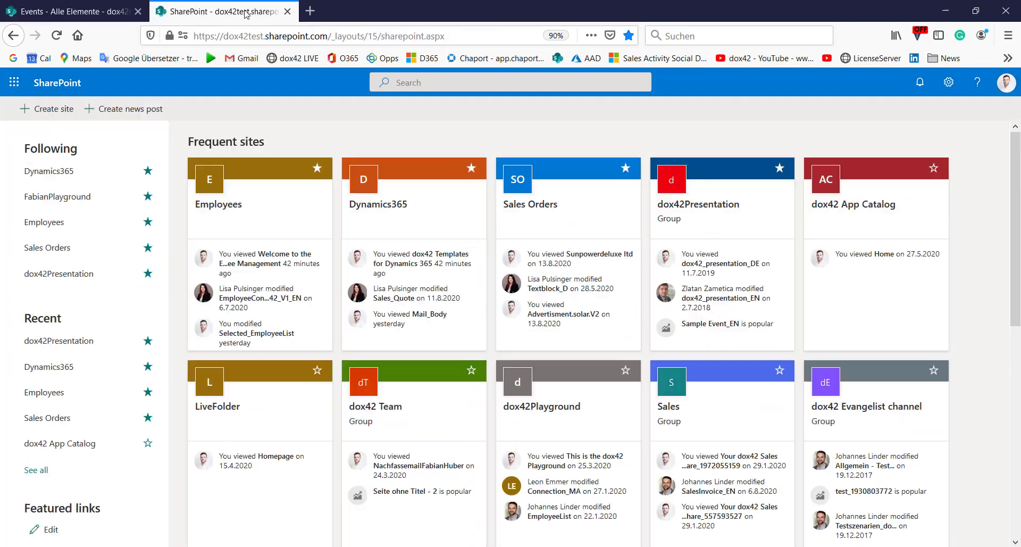
left_click(548, 180)
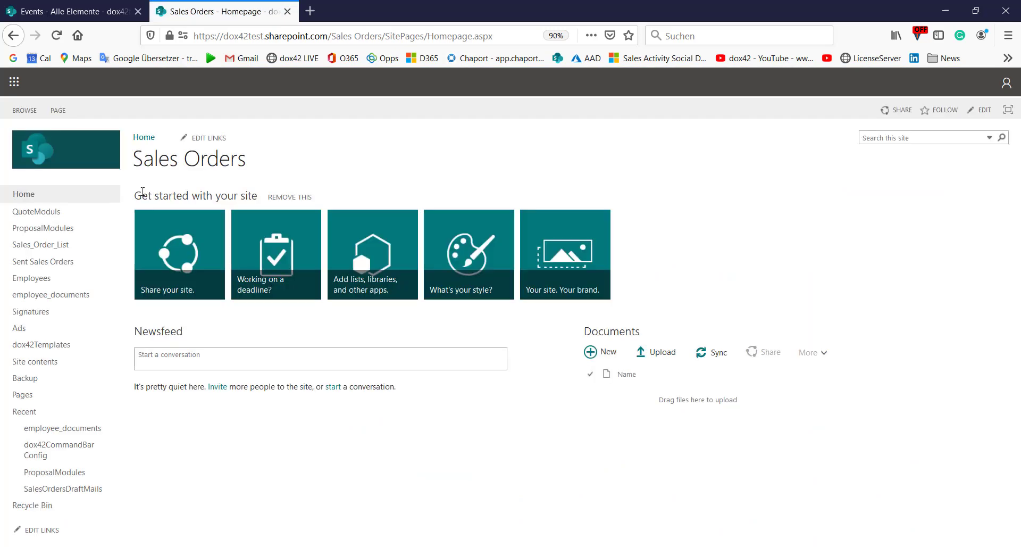
left_click(31, 282)
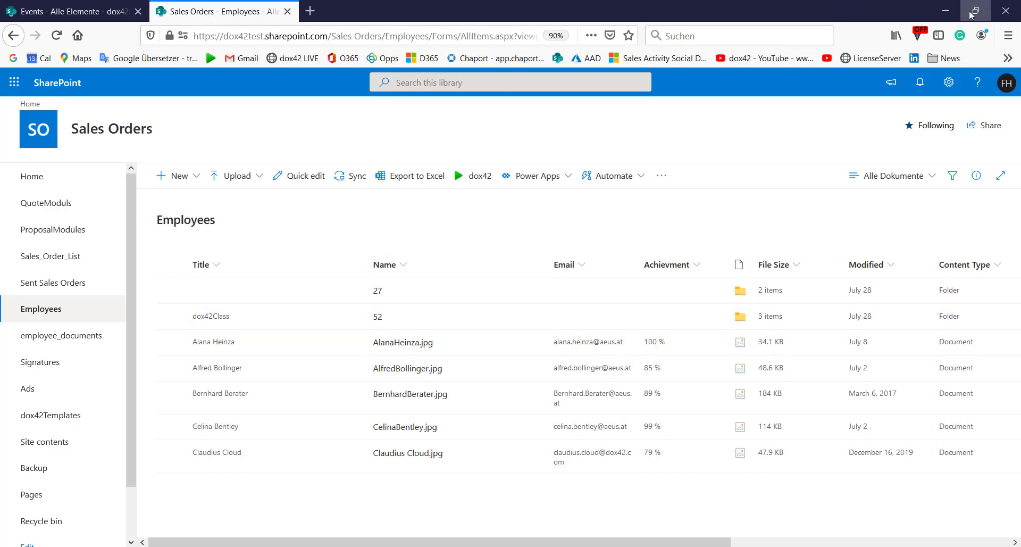
left_click(950, 9)
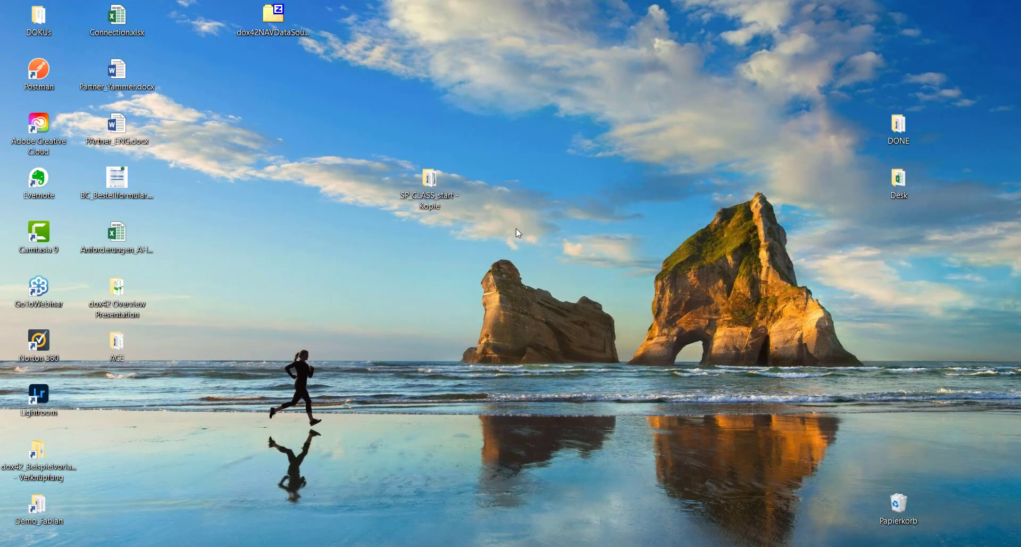
Open SP_Class_Advanced.docx from the desktop's SP_CLASS_start - Kopie folder in Word
double_click(437, 196)
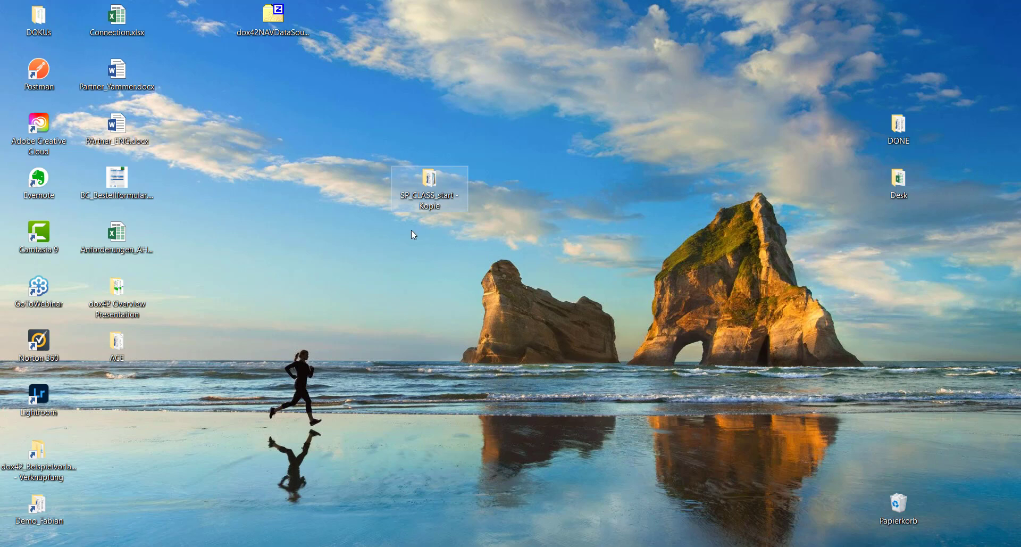
double_click(433, 185)
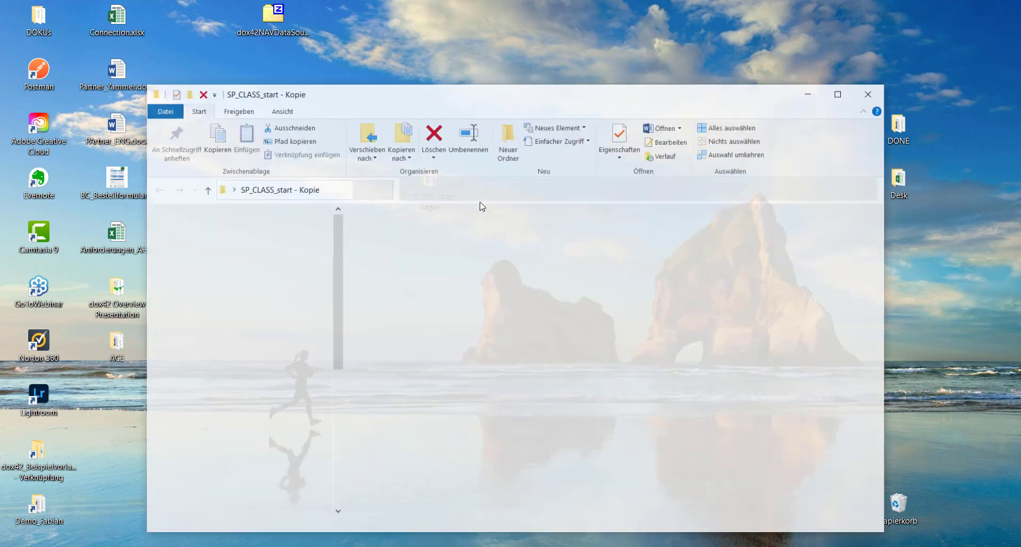
left_click(442, 237)
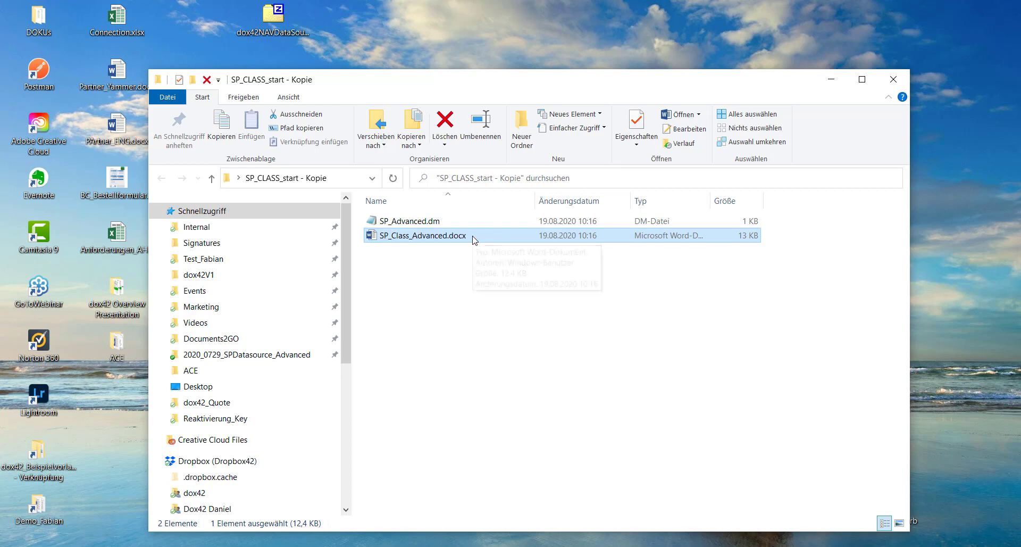
double_click(487, 238)
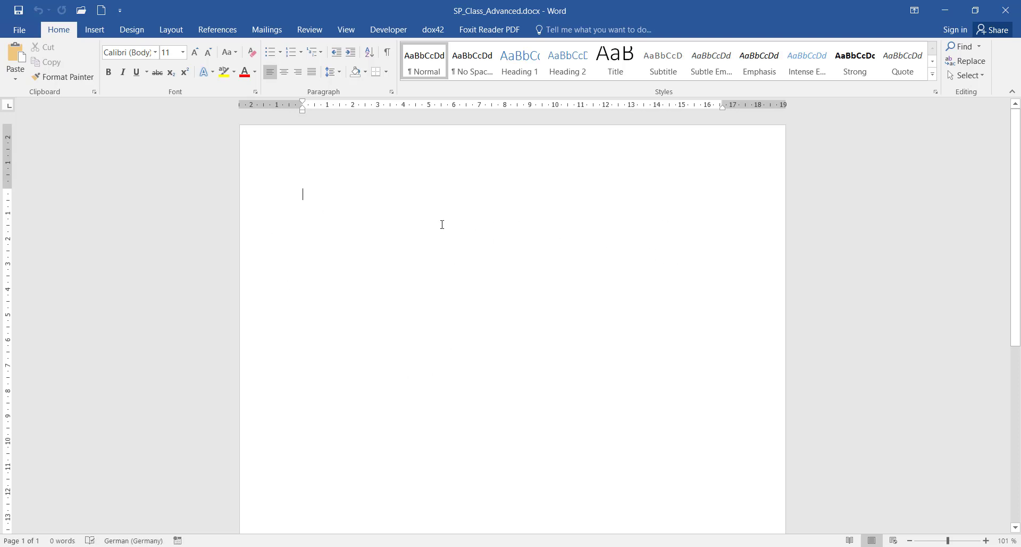
Open the Data Map Designer for SP_Advanced.dm from the dox42 ribbon
left_click(429, 30)
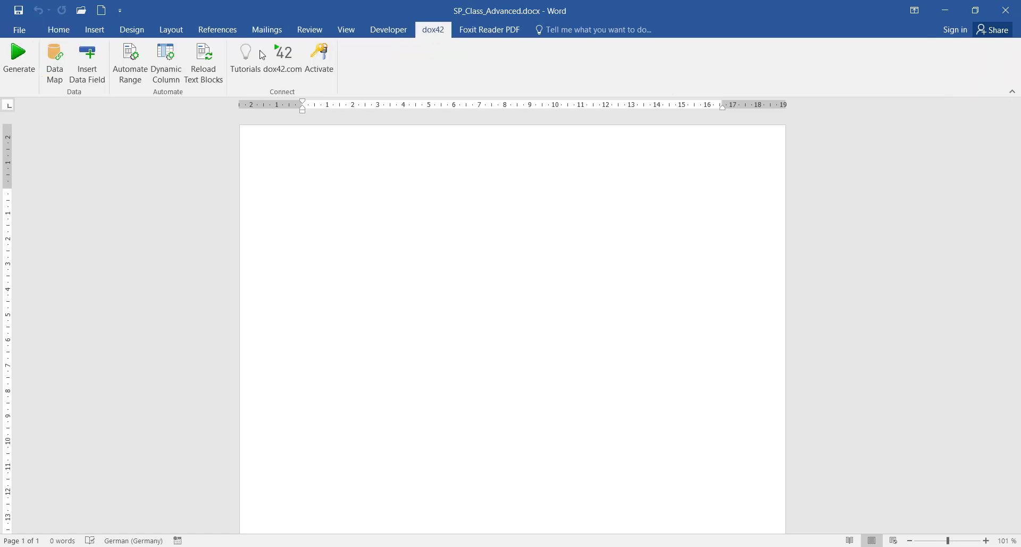
left_click(54, 61)
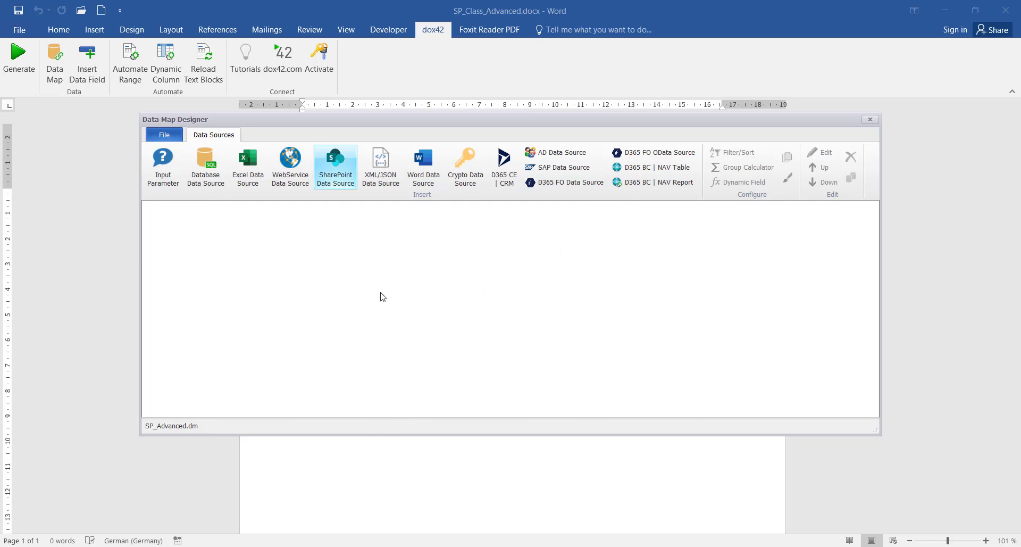
Add a SharePoint data source named Multivalue and copy the dox42Presentation site address
left_click(341, 171)
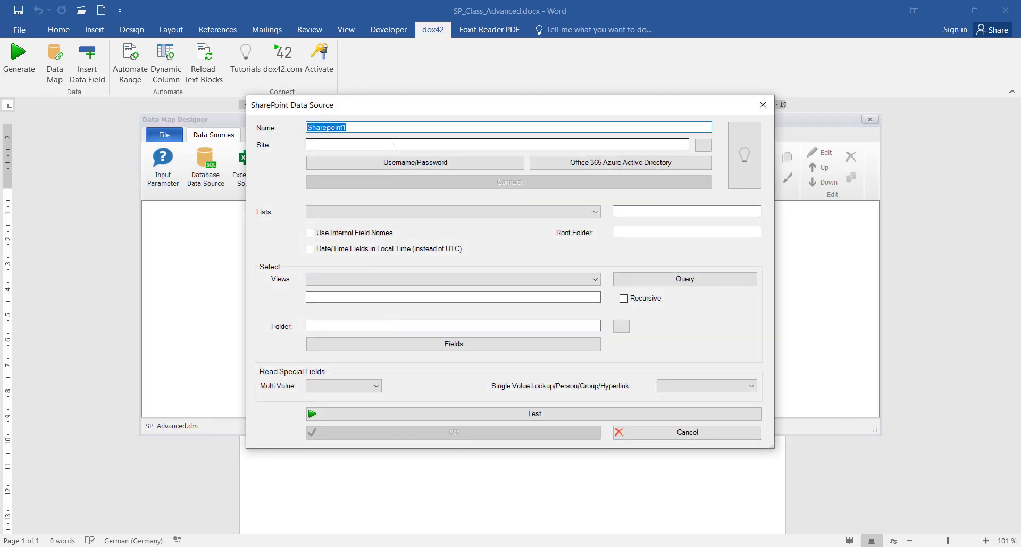
key("BackSpace")
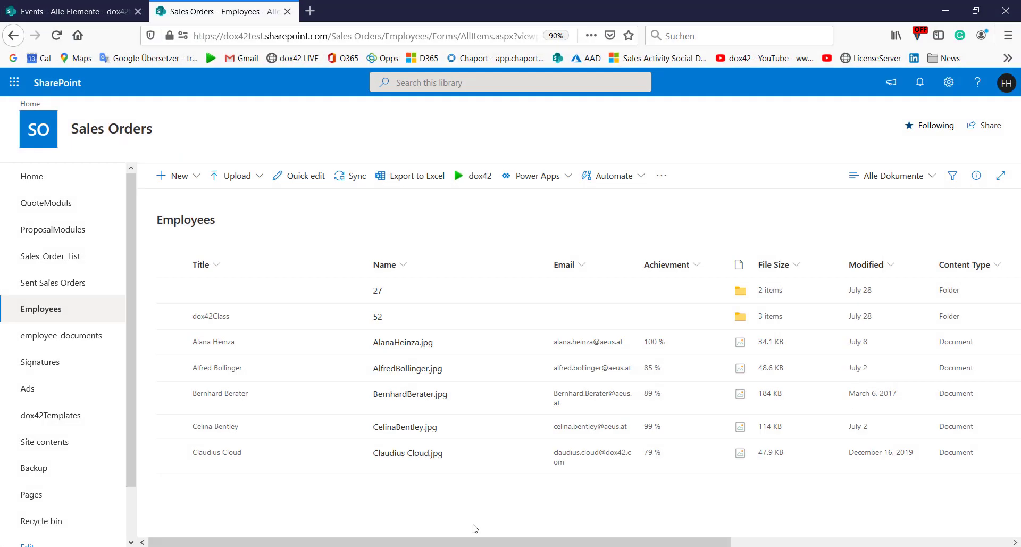
left_click(82, 11)
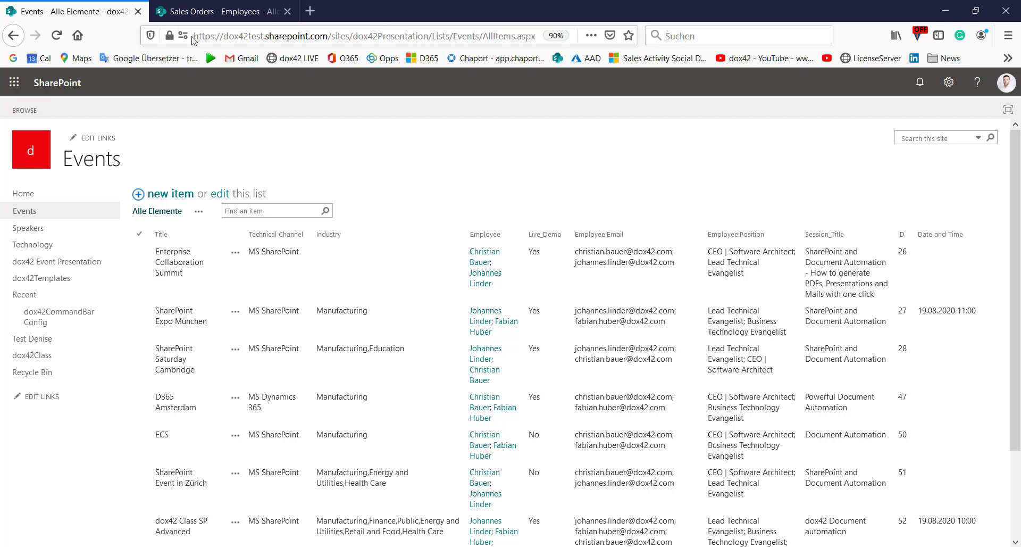
left_click_drag(195, 36, 429, 35)
key("ctrl+c")
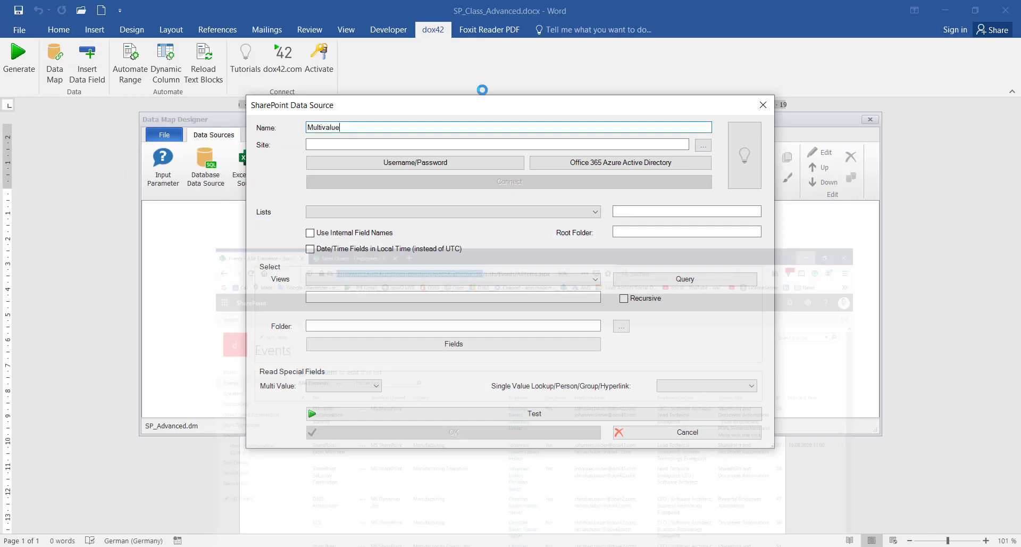
Paste the dox42Presentation site address into the Multivalue source's Site field
left_click(426, 143)
key("ctrl+v")
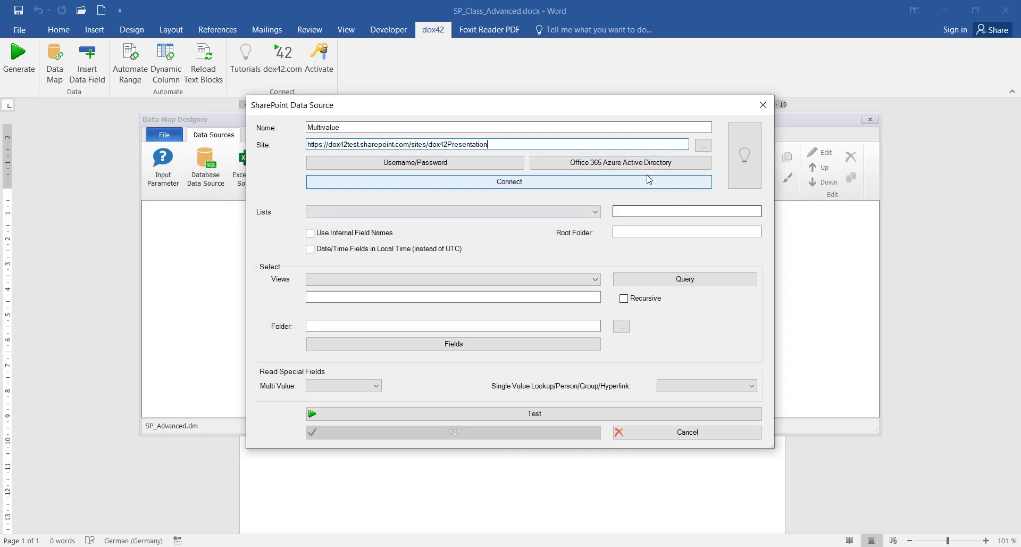
left_click(617, 164)
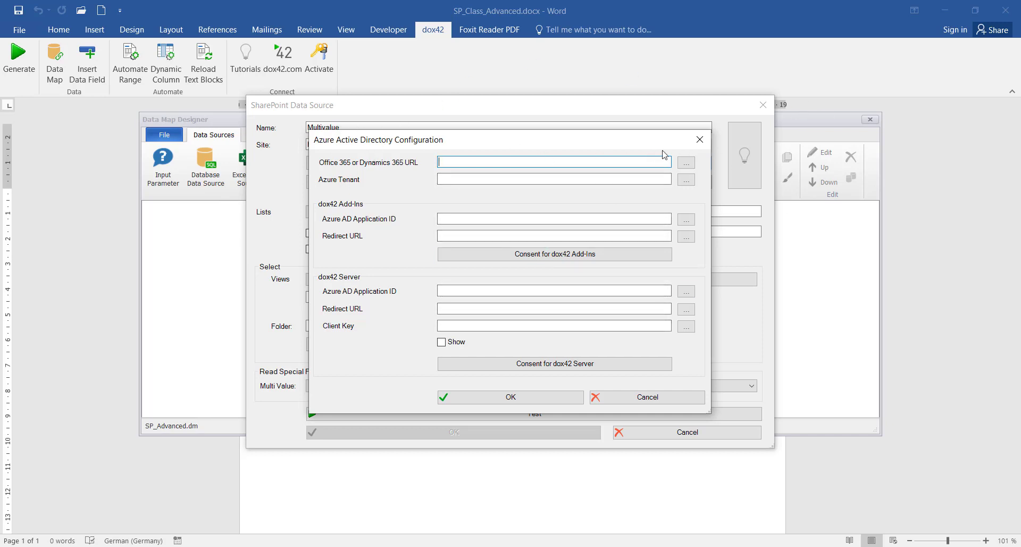
left_click(700, 139)
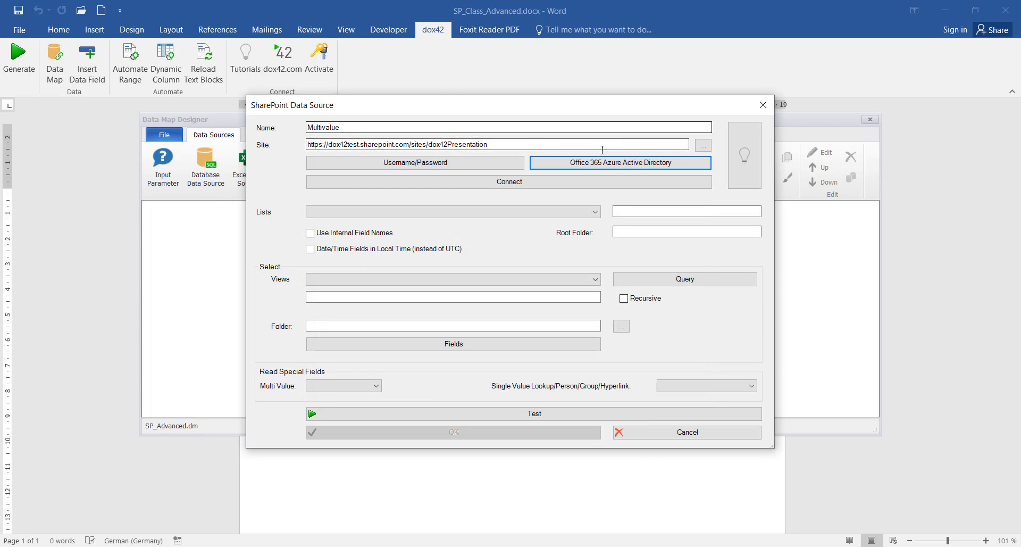
Connect to the site with Username/Password credentials, entering the account e-mail and password
left_click(391, 161)
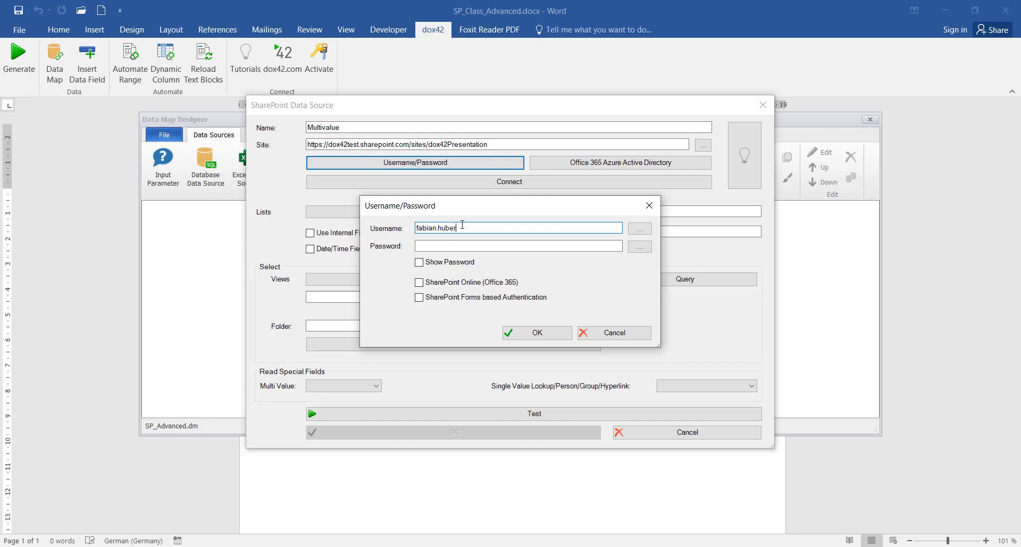
key("Tab")
key("Tab")
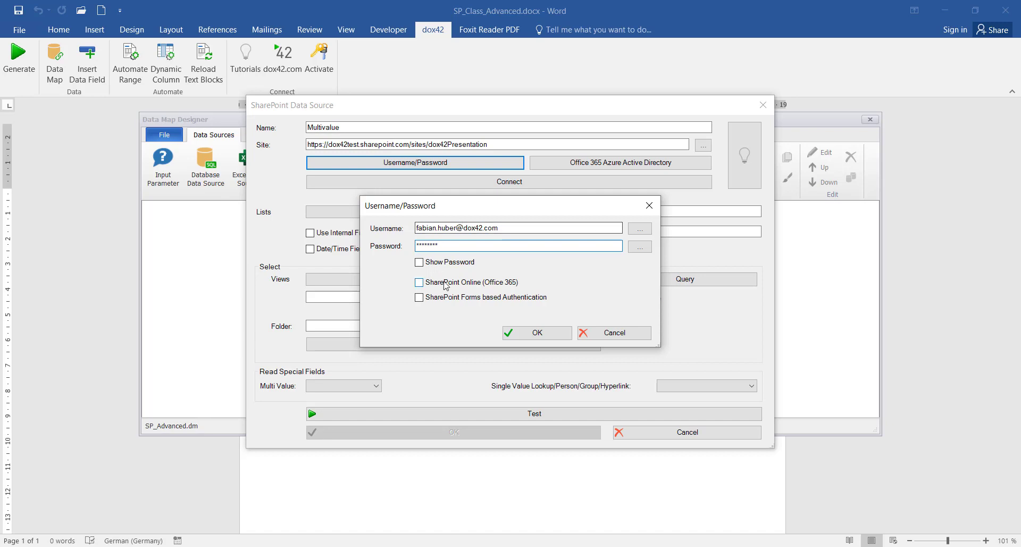
left_click(532, 333)
left_click(488, 181)
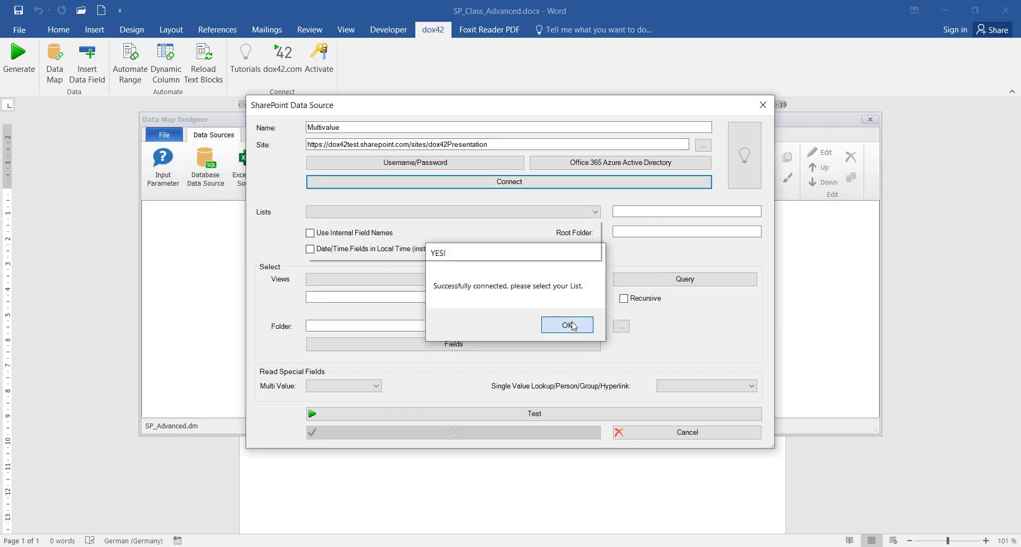
Choose the Events list for Multivalue, confirm the source, and add an input parameter
left_click(567, 324)
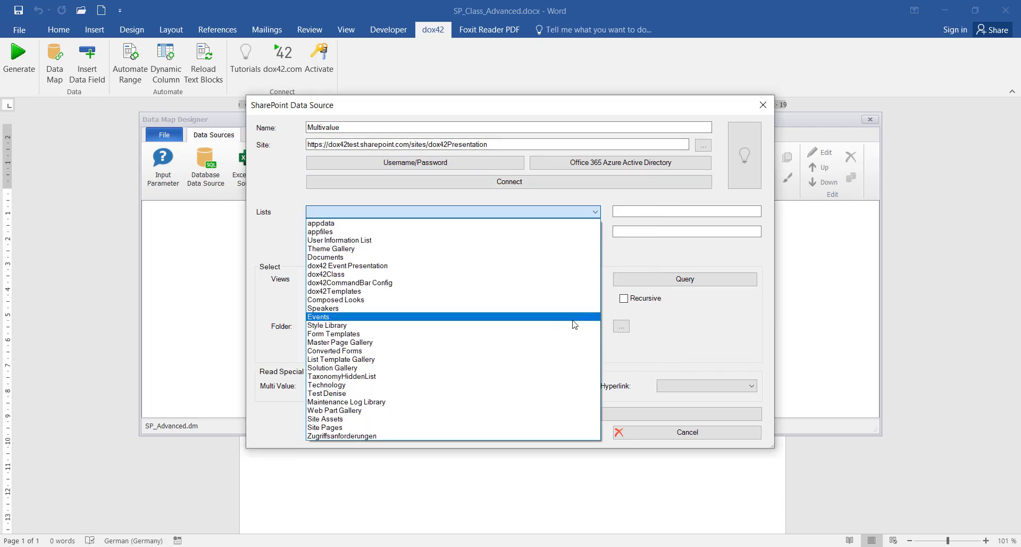
left_click(331, 318)
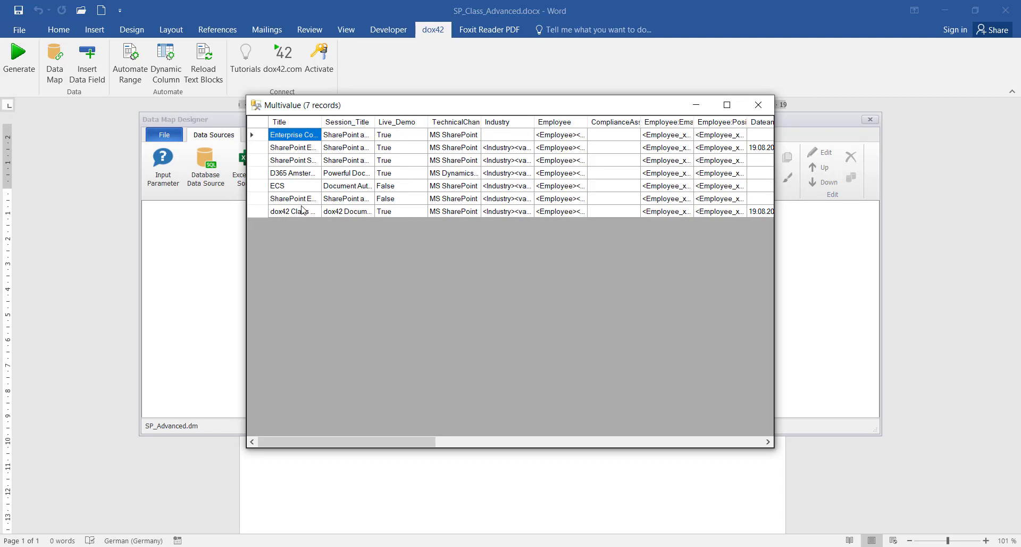
left_click_drag(321, 122, 347, 122)
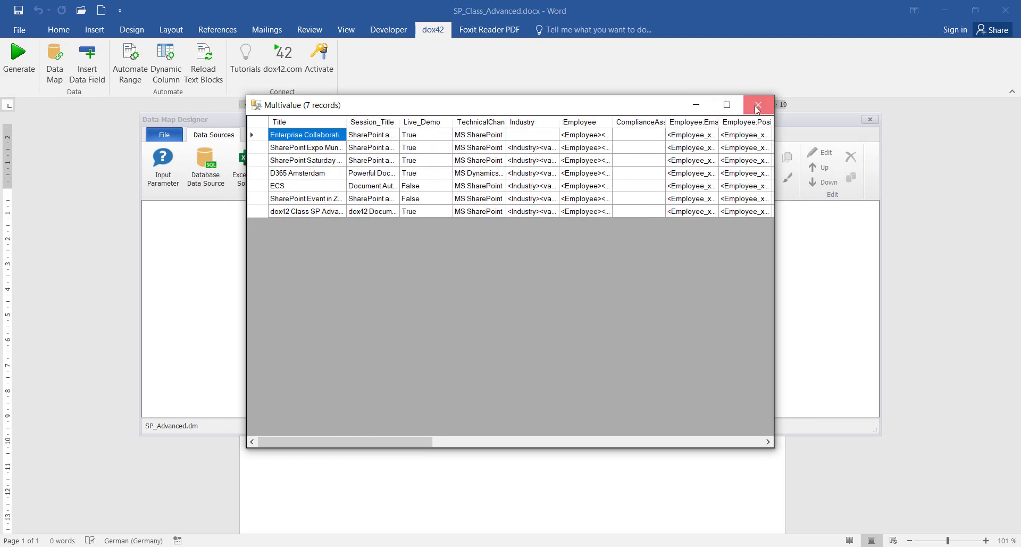
left_click(757, 103)
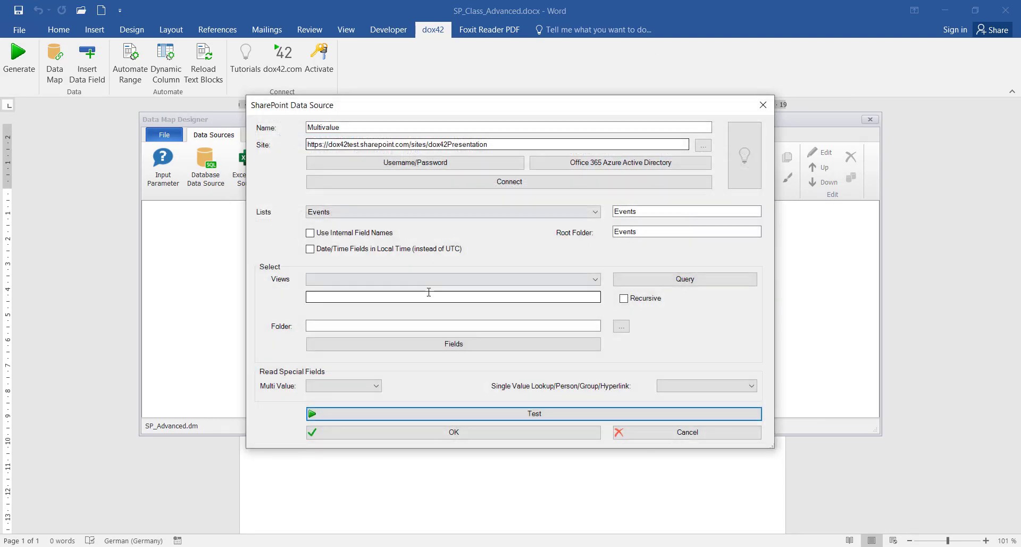
left_click(459, 438)
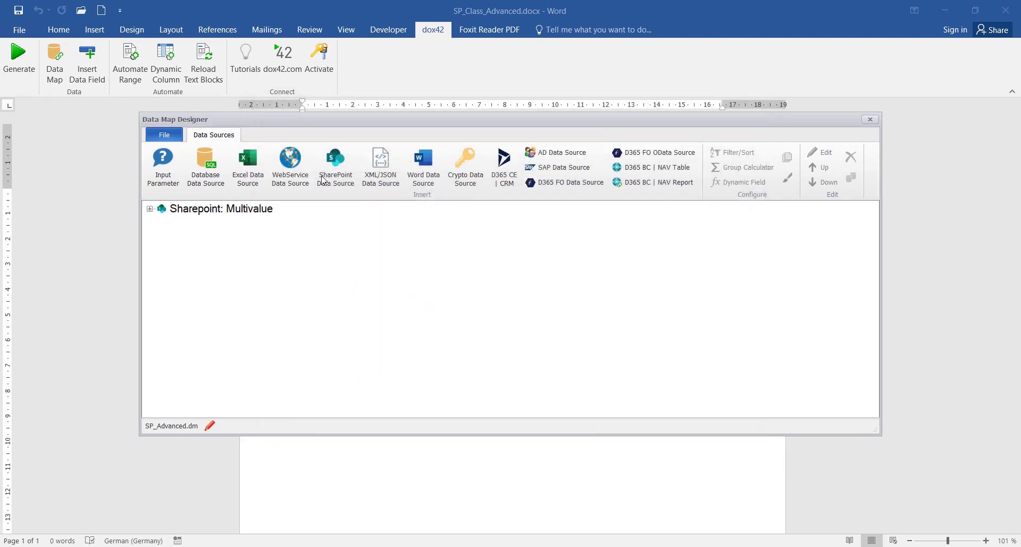
left_click(163, 164)
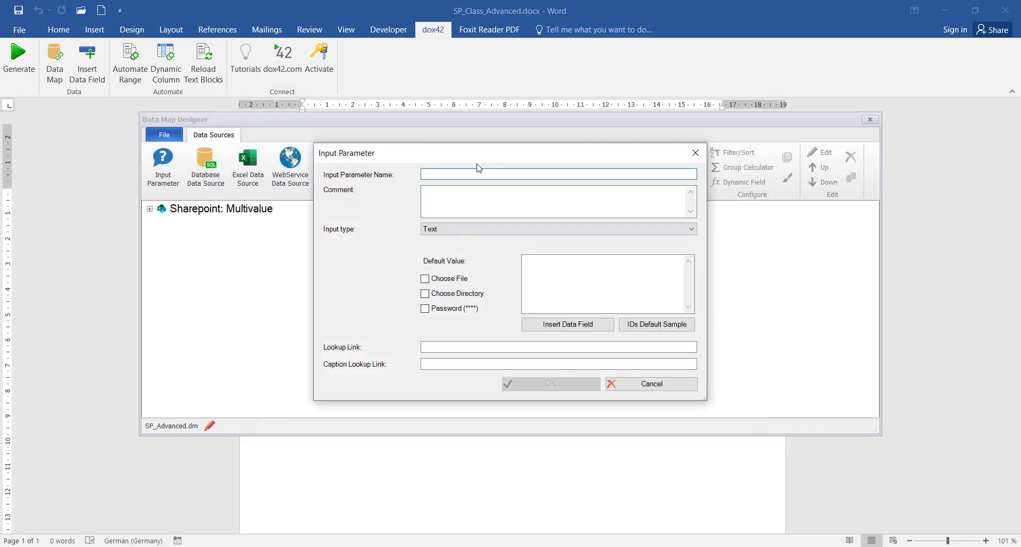
Create input parameter ItemID with default value 52, then reopen the Multivalue source
type("ItemID")
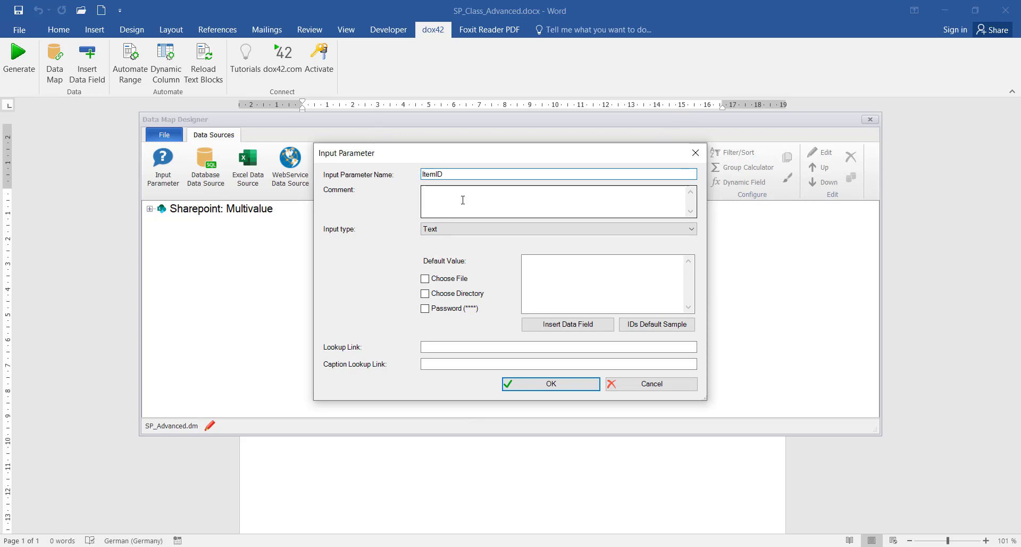
left_click(584, 286)
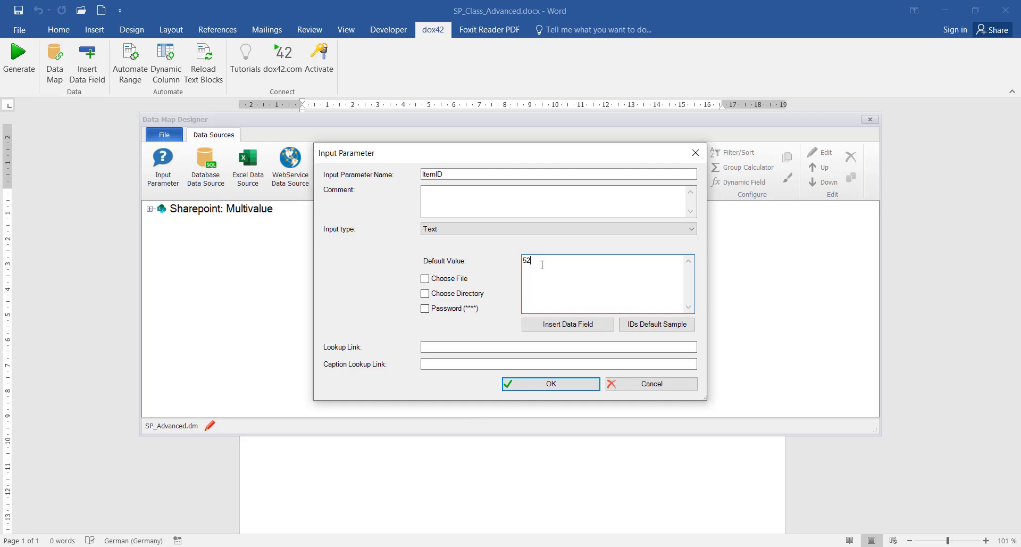
left_click(551, 384)
left_click(197, 214)
double_click(197, 215)
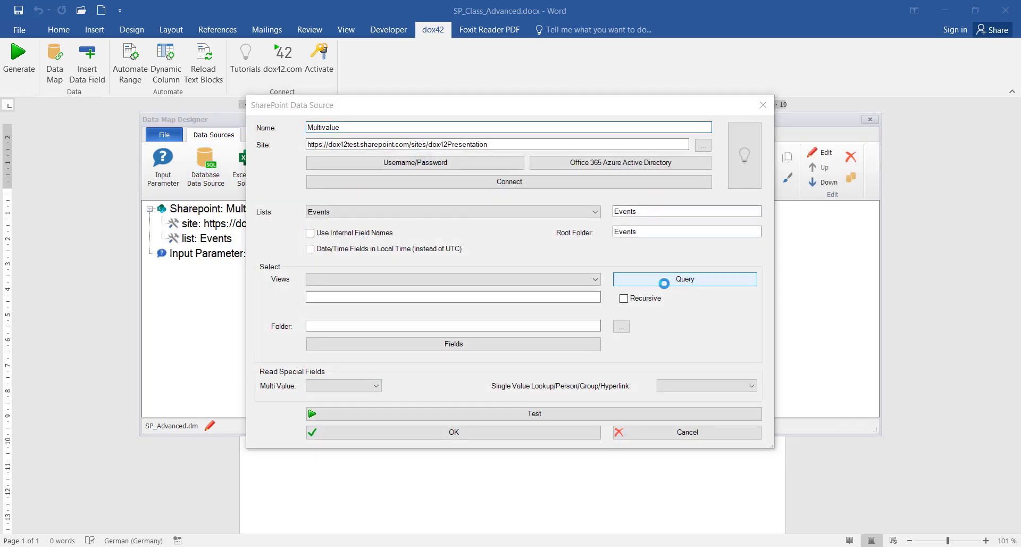
Filter the Events query to ID = ItemID, confirm, and close the Data Map Designer
left_click(661, 267)
left_click(337, 238)
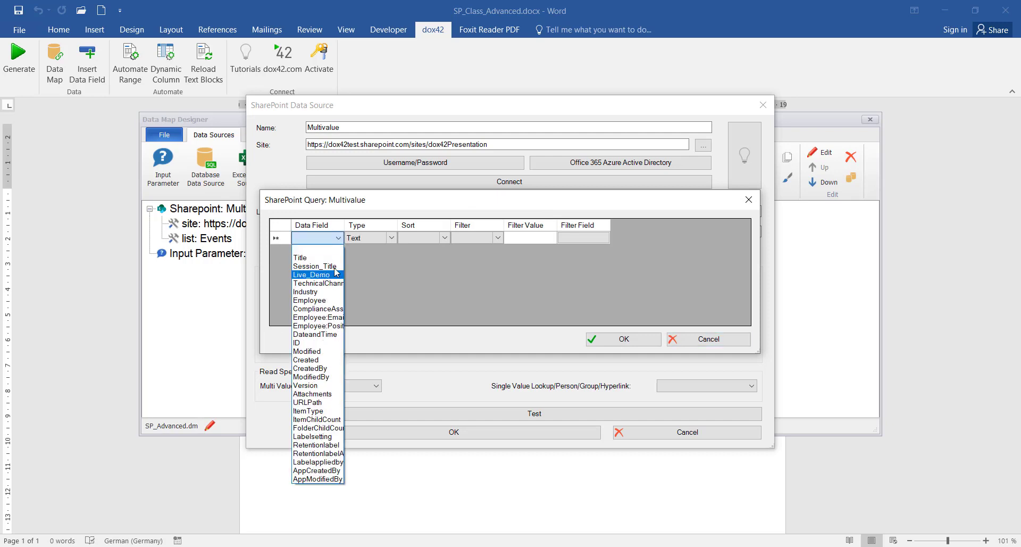
left_click(328, 341)
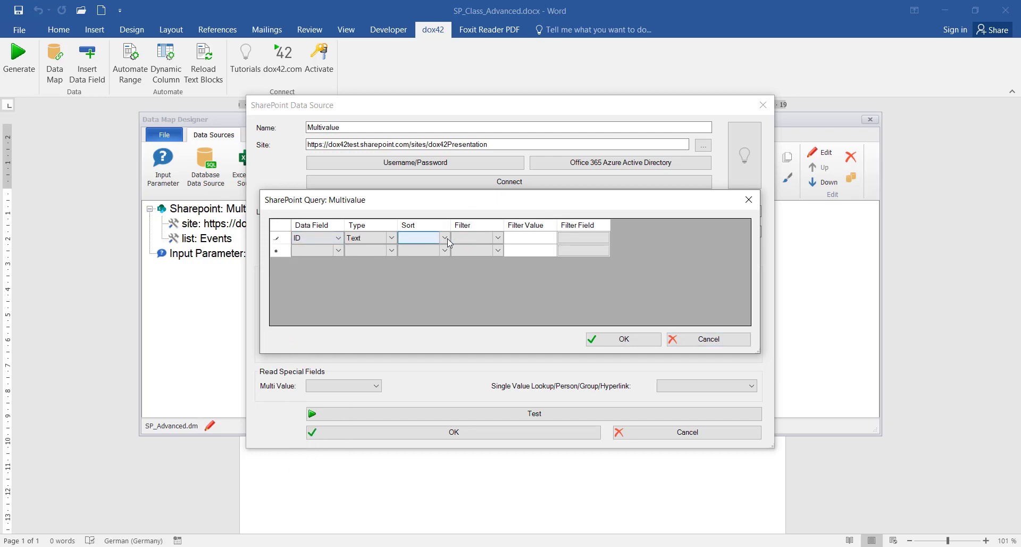
left_click(482, 238)
left_click(480, 260)
left_click(571, 238)
left_click(470, 343)
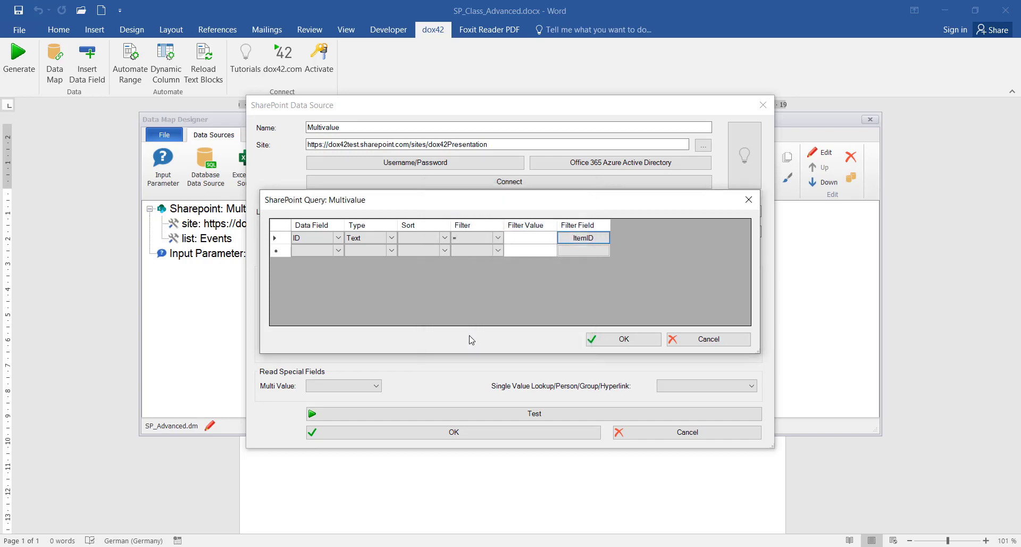
left_click(622, 339)
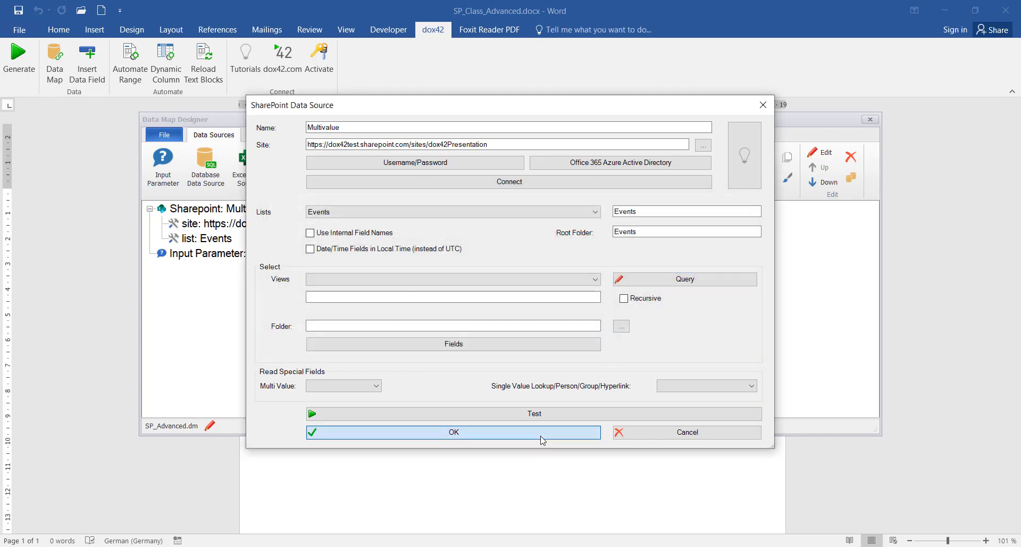
left_click(545, 432)
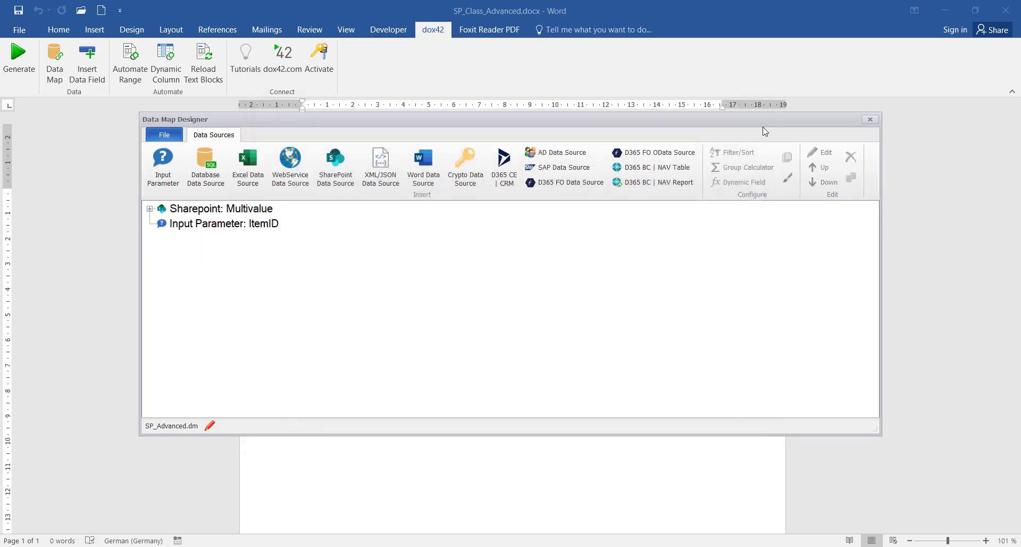
left_click(871, 119)
Save the data map and place the Multivalue Title field at the top of the page
left_click(470, 326)
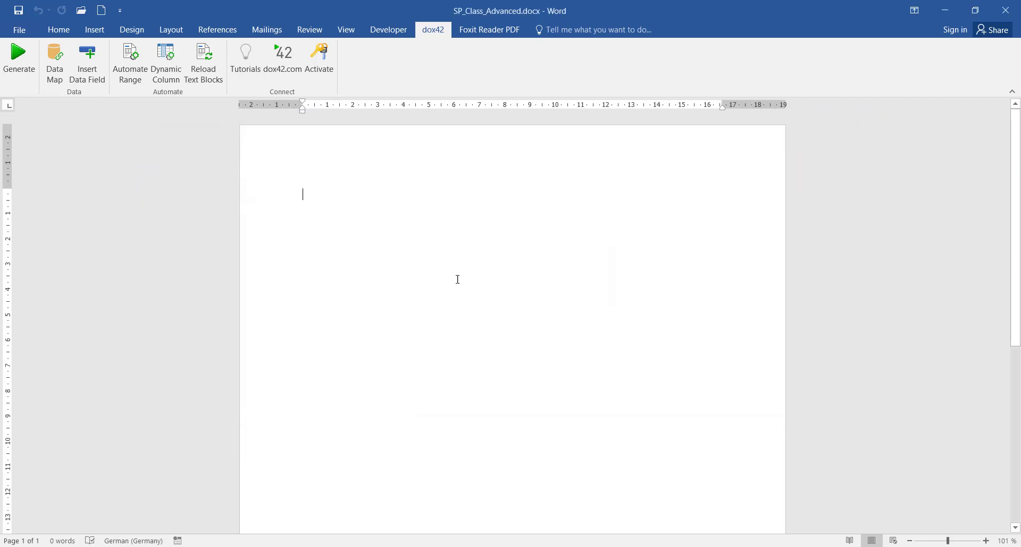
left_click(87, 61)
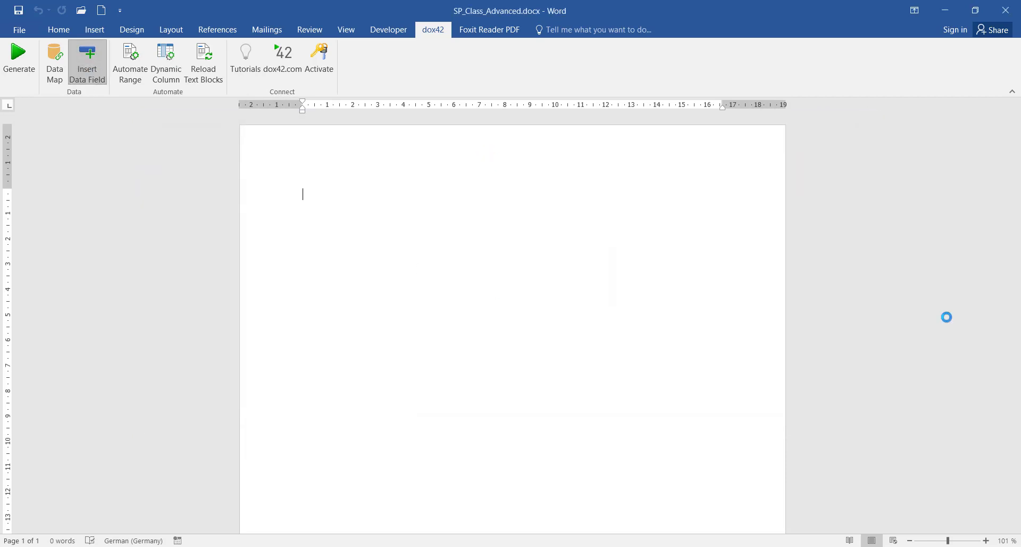
left_click(831, 156)
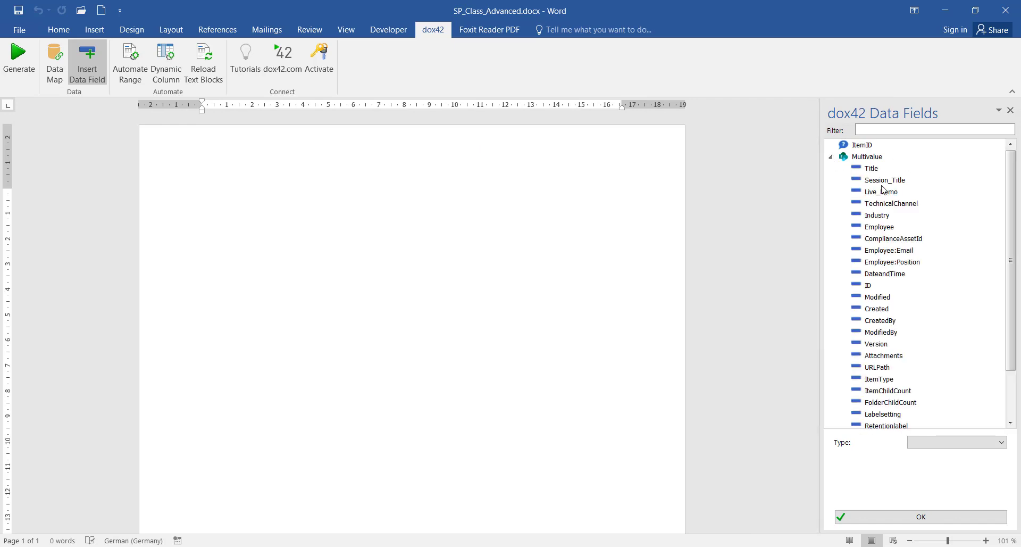
left_click(881, 167)
left_click_drag(885, 168, 429, 193)
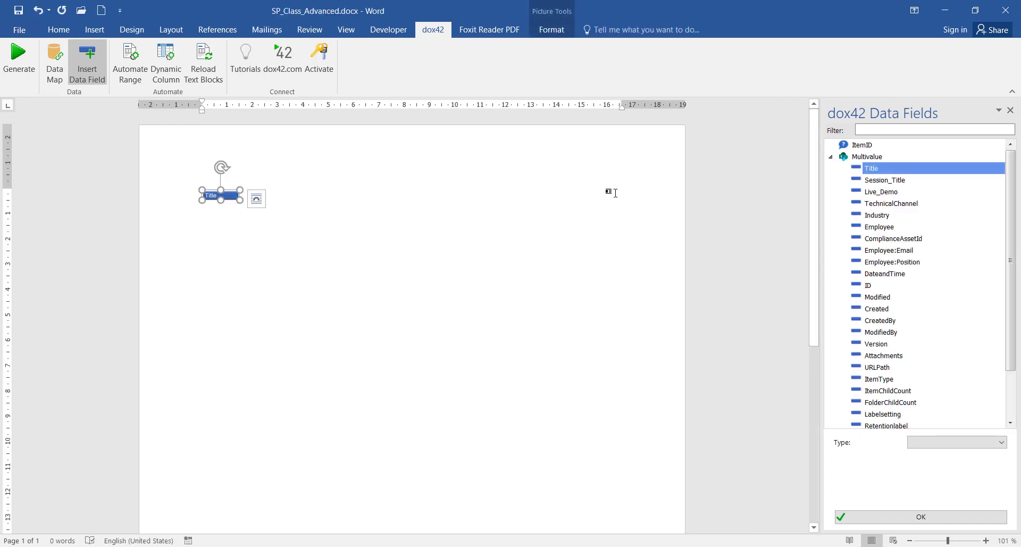
left_click(481, 186)
key("Return")
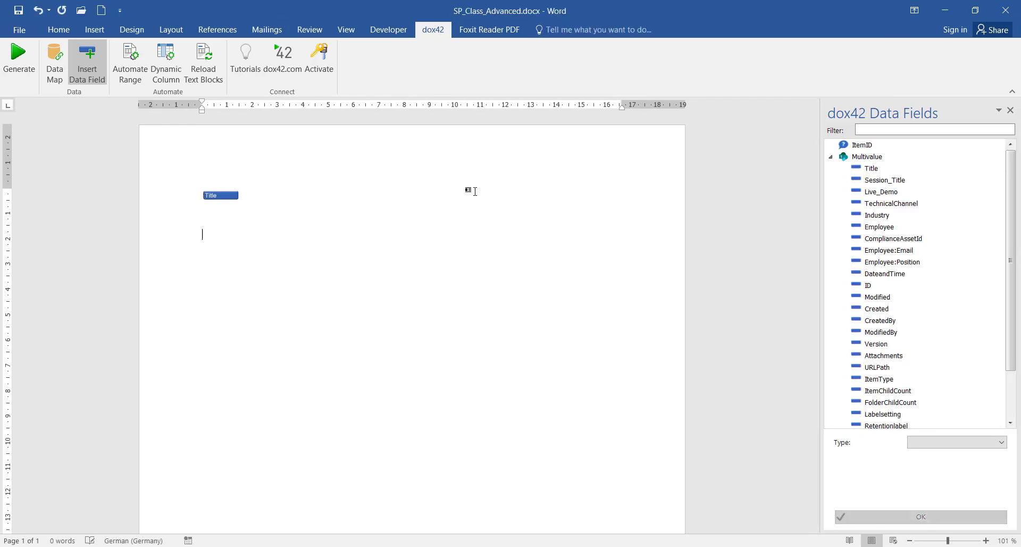
Add the Industry and Employee fields on separate lines below Title
left_click(884, 217)
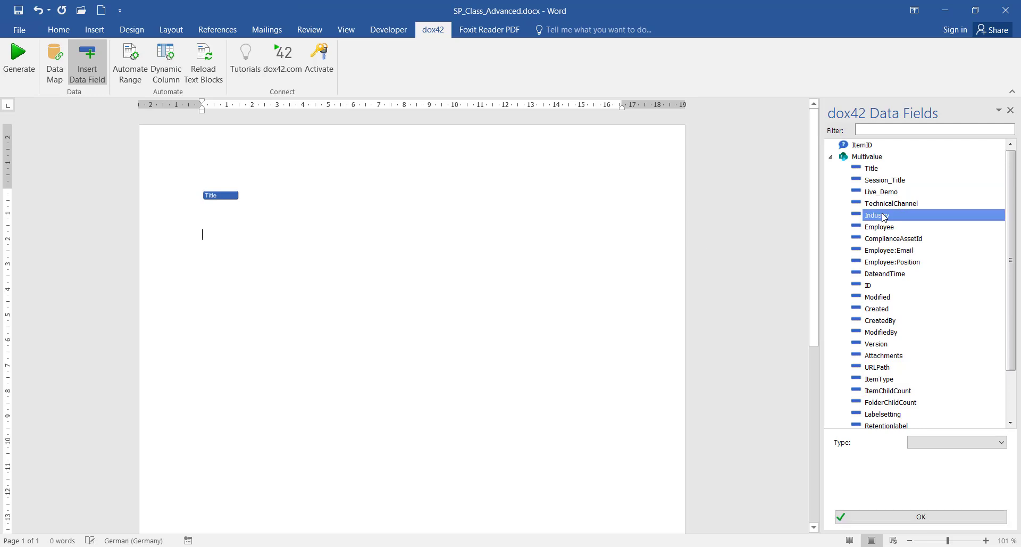
left_click_drag(883, 216, 499, 258)
left_click(473, 255)
key("Return")
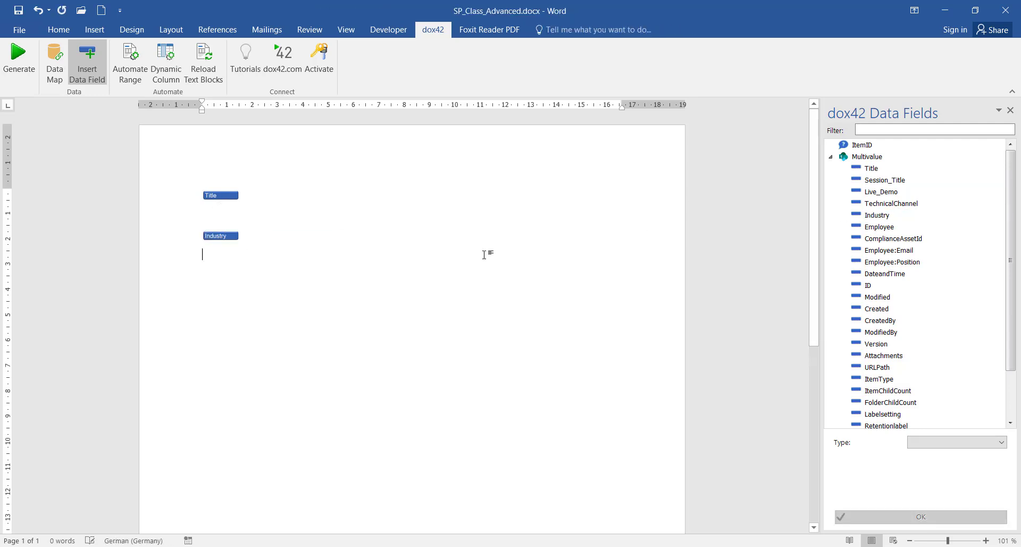
double_click(878, 228)
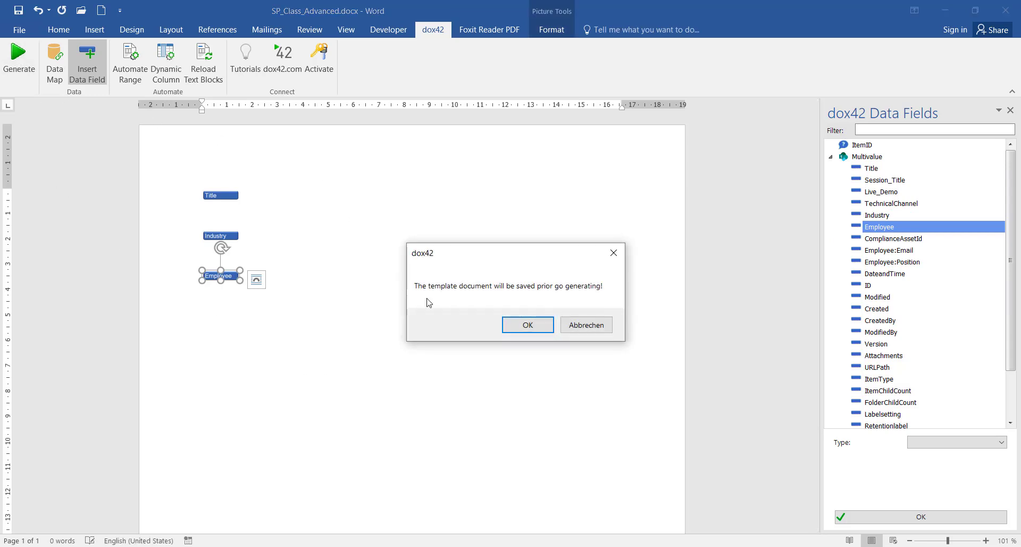
Generate the test document for item 52 and select the raw Industry XML paragraph
left_click(526, 322)
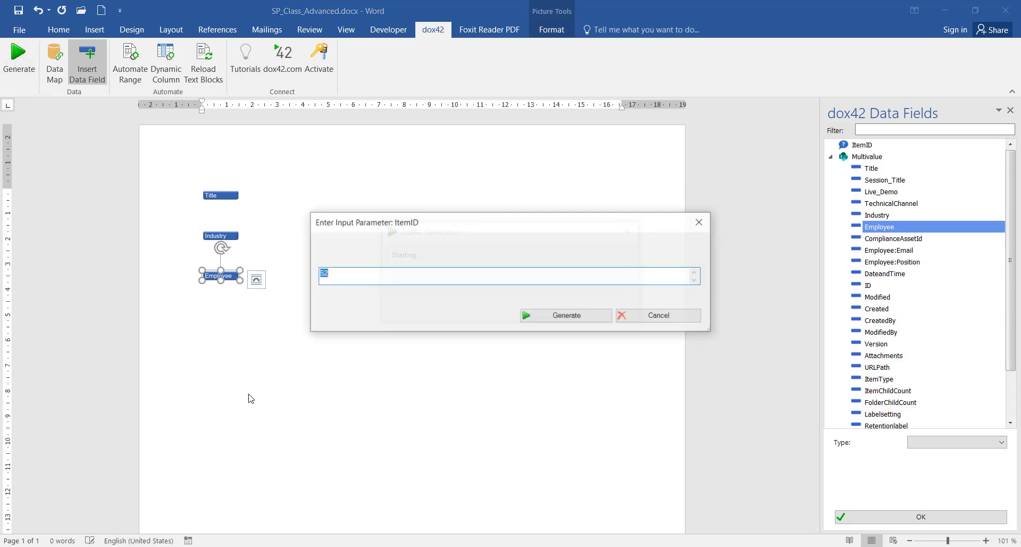
left_click(571, 321)
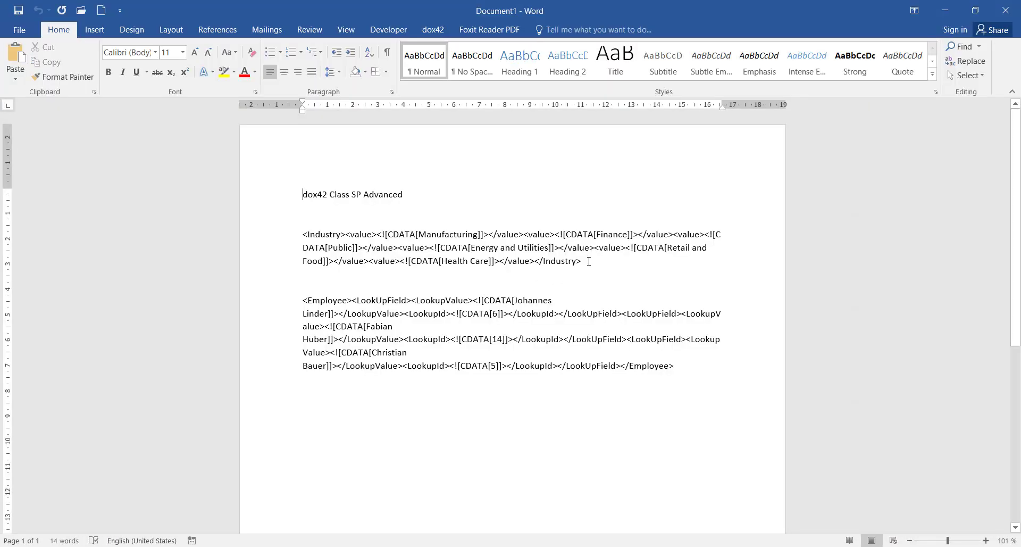
left_click_drag(589, 261, 303, 234)
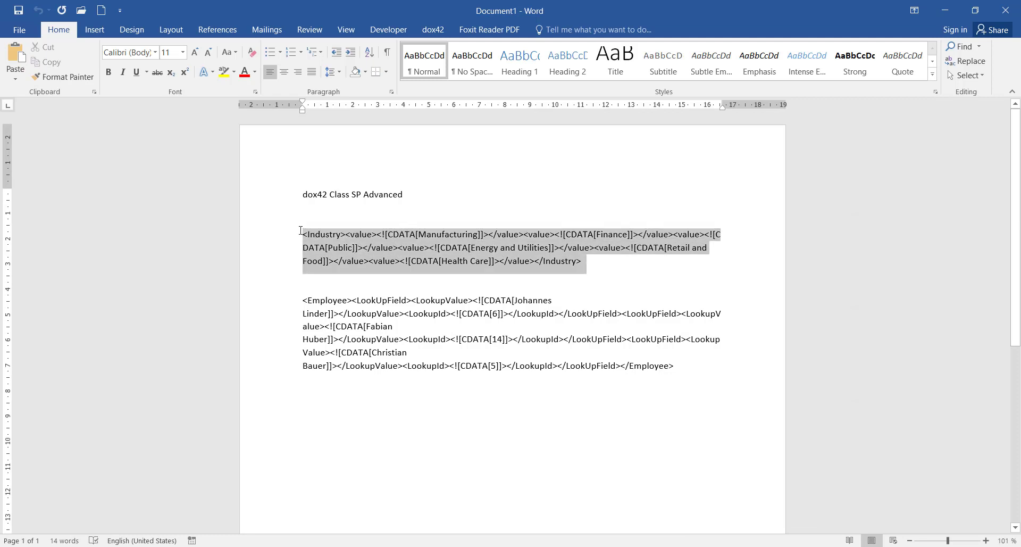
left_click(331, 248)
Highlight individual industry values such as Manufacturing, then close the output without saving
left_click_drag(418, 234, 478, 234)
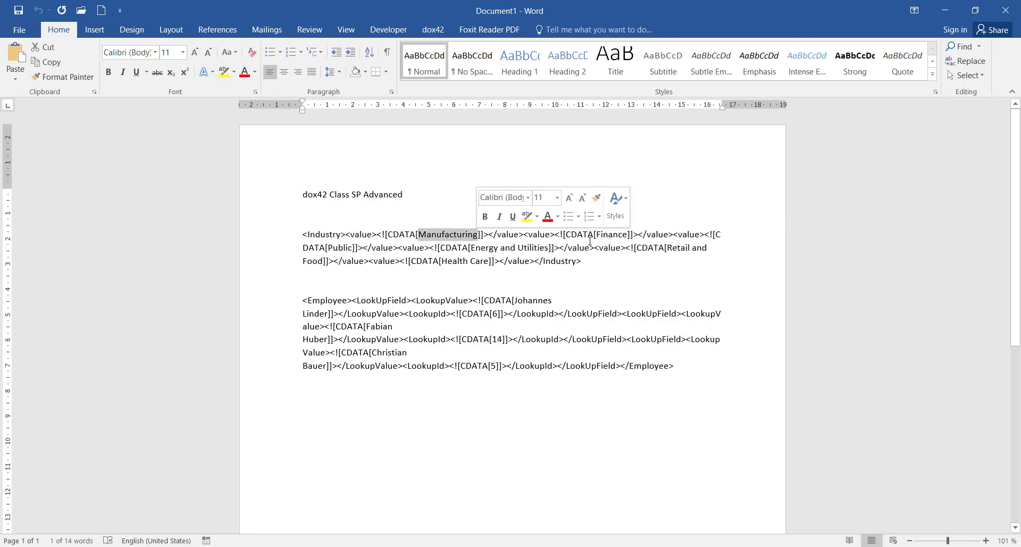
left_click_drag(597, 234, 707, 248)
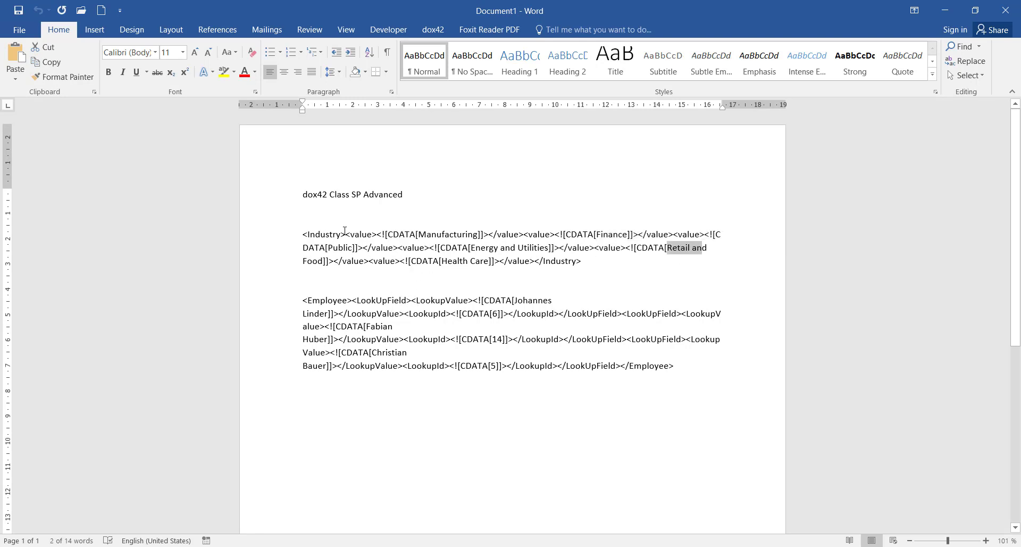
left_click(303, 425)
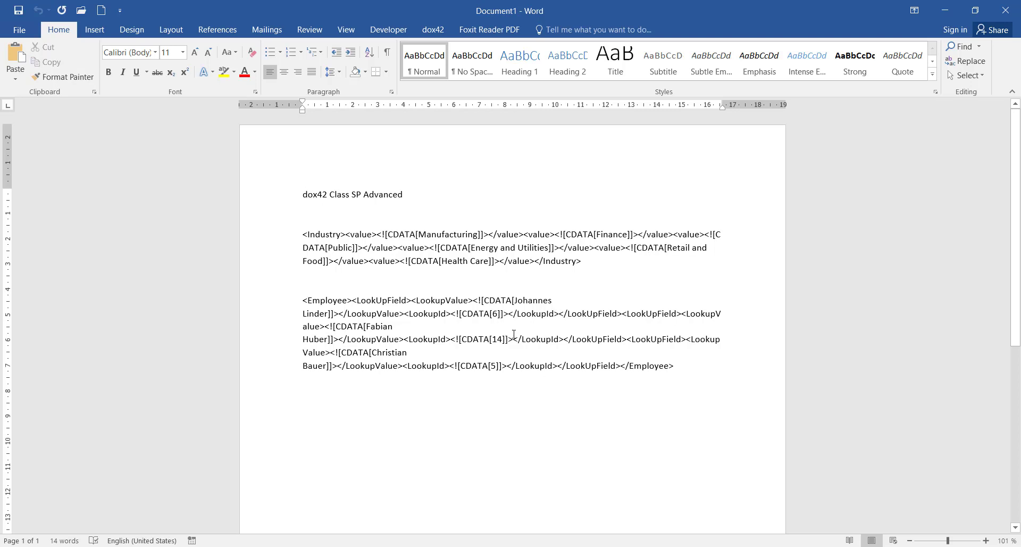
left_click(1005, 10)
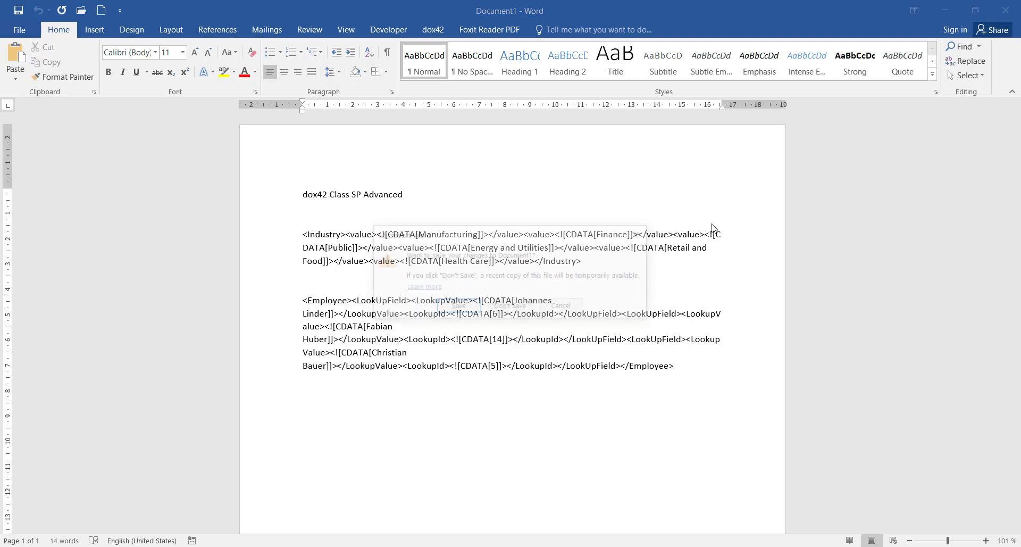
left_click(511, 307)
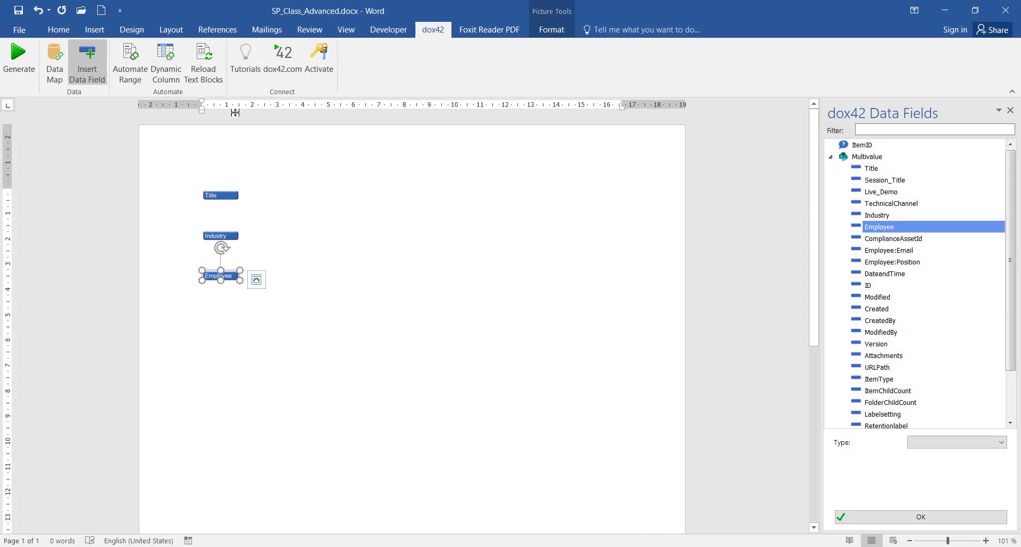
Set the Multivalue source to read multi-value and single-value lookup fields as values
left_click(54, 63)
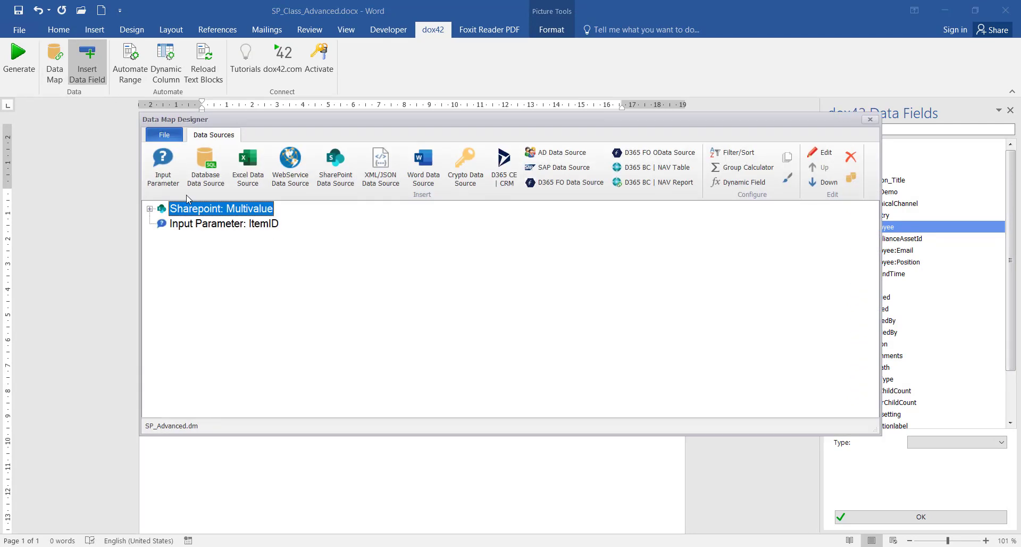
double_click(218, 208)
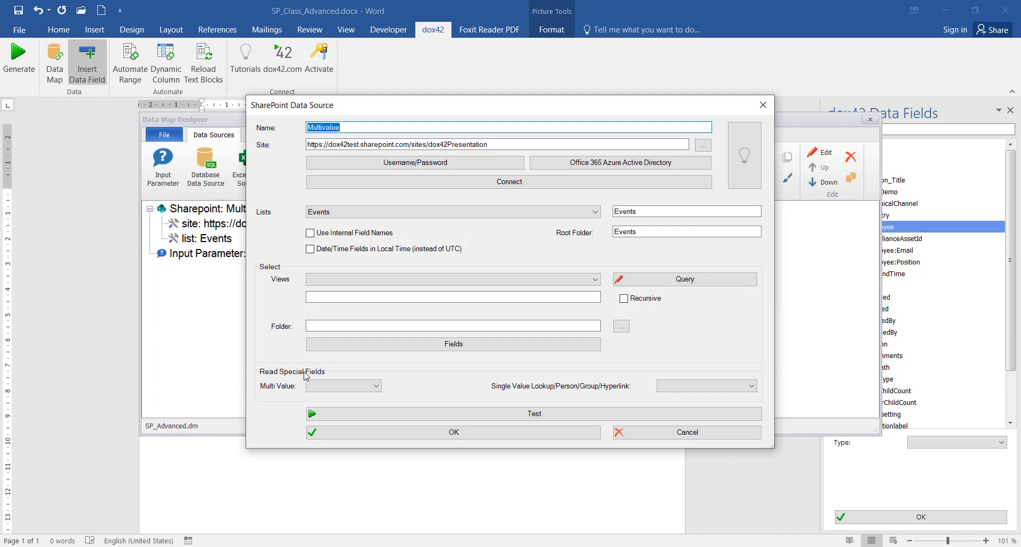
left_click(319, 386)
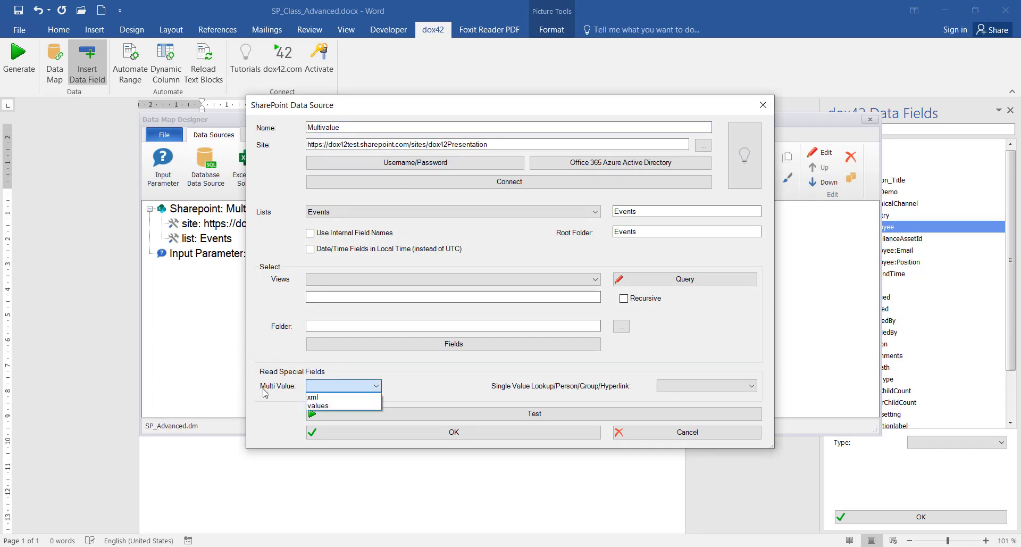
left_click(323, 407)
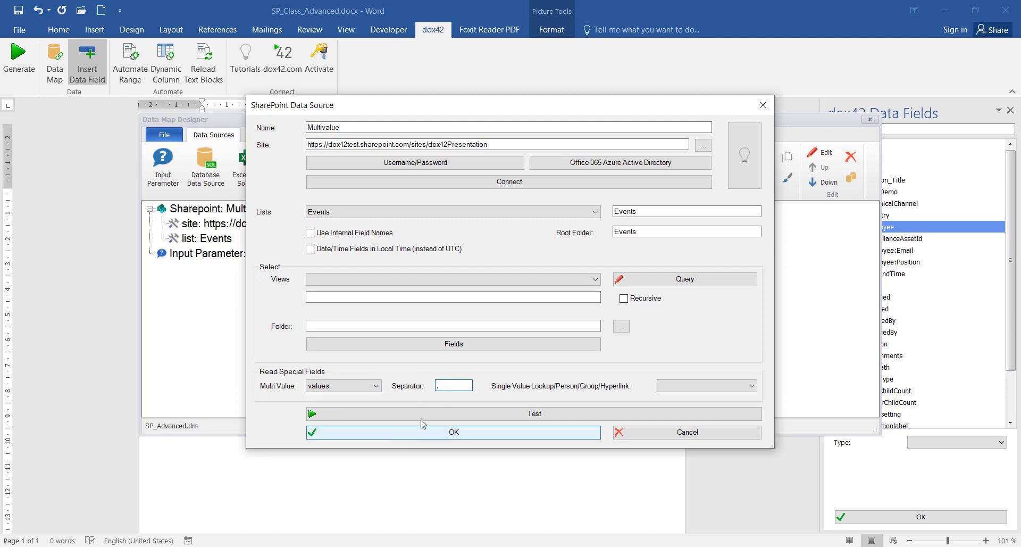
left_click(683, 387)
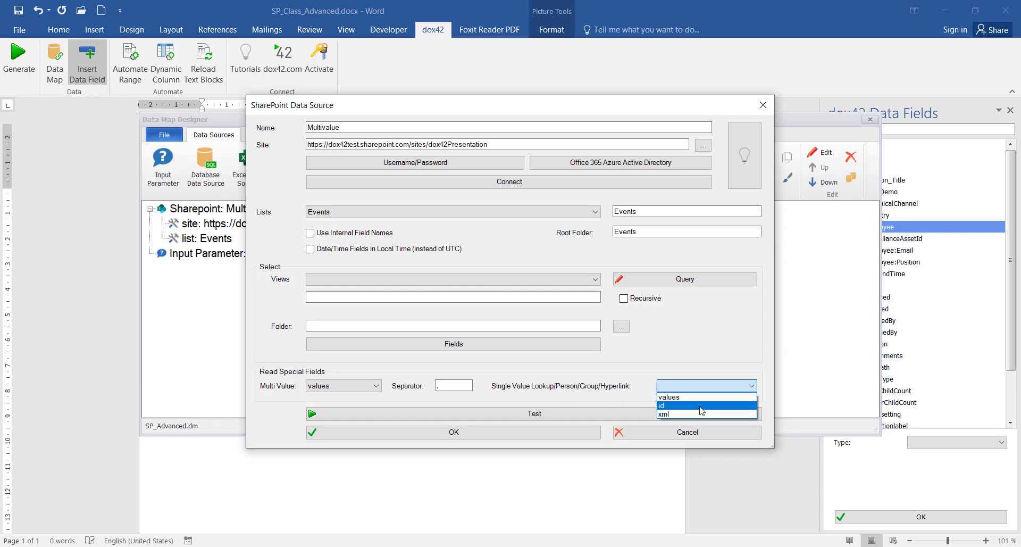
left_click(698, 398)
left_click(517, 432)
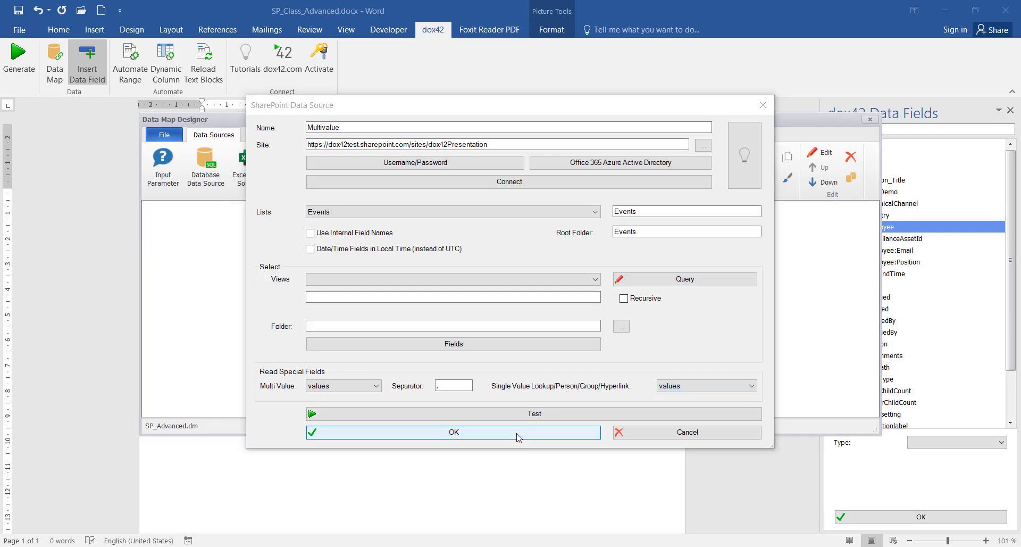
Close the data map, saving the changes, and deselect the Employee field
left_click(870, 120)
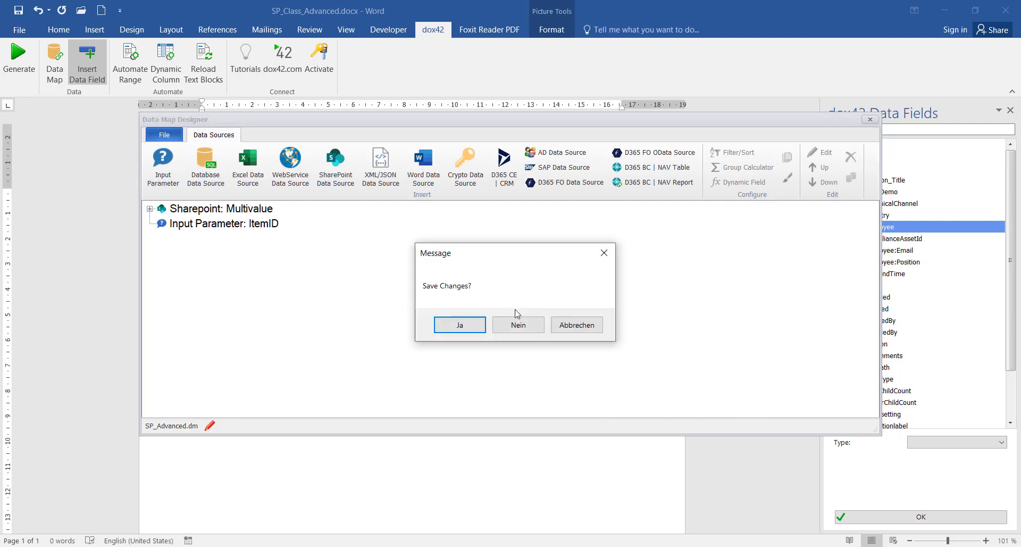
left_click(473, 322)
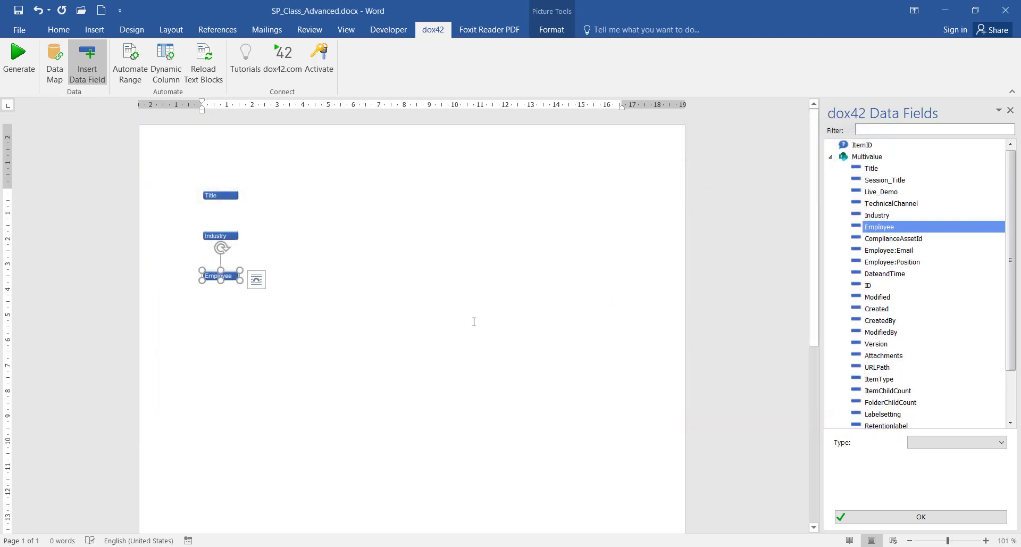
left_click(349, 274)
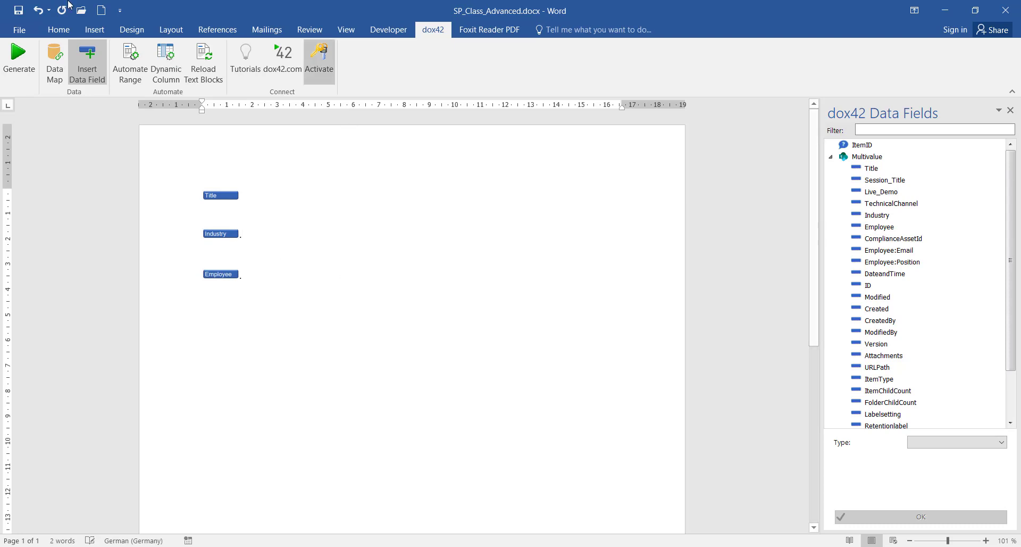
left_click(12, 68)
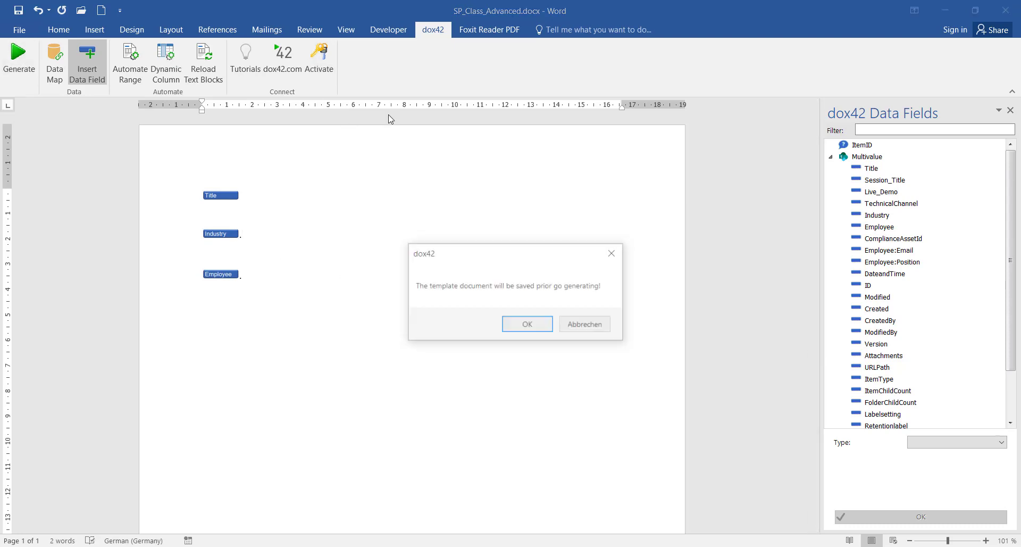
left_click(527, 324)
left_click(591, 321)
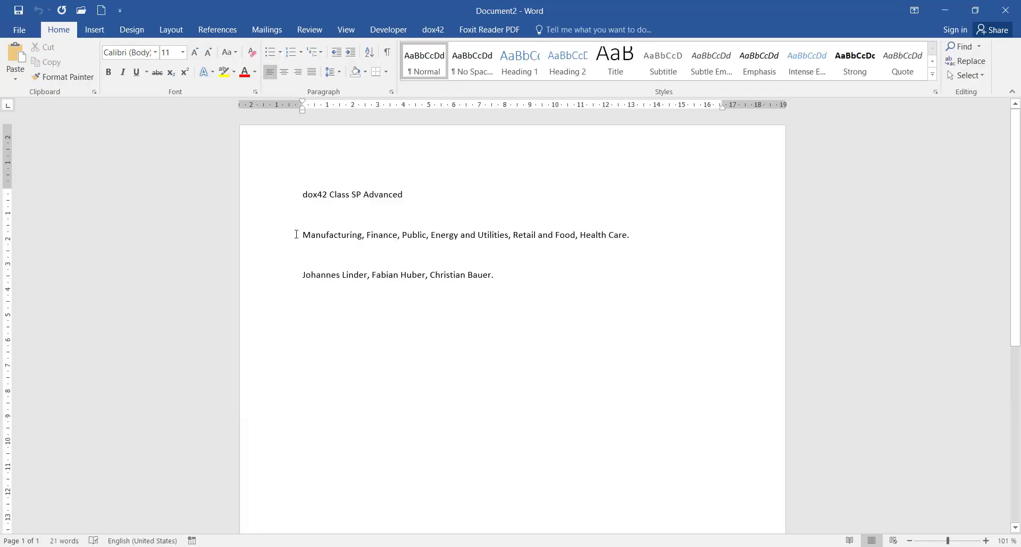
left_click_drag(296, 235, 398, 235)
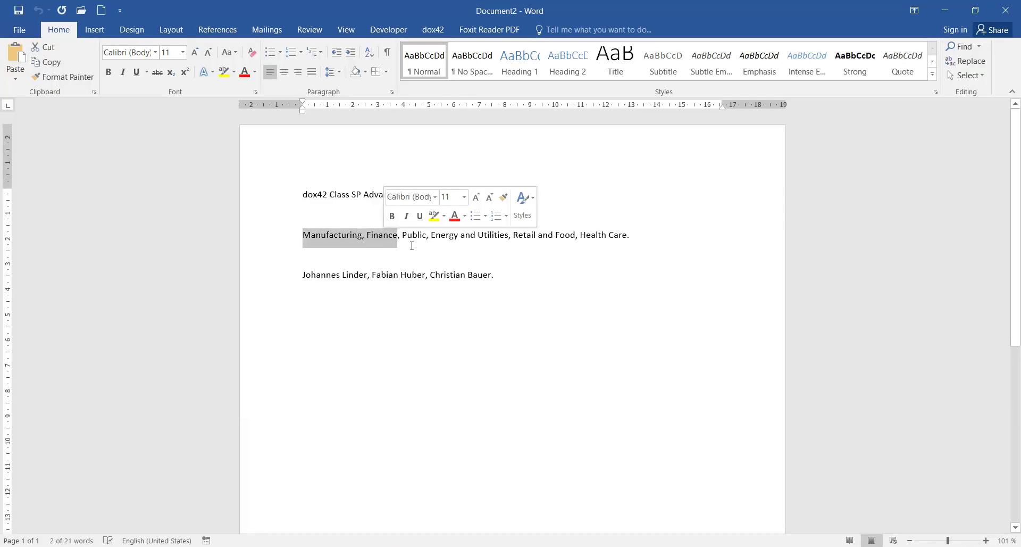
left_click(404, 236)
double_click(404, 235)
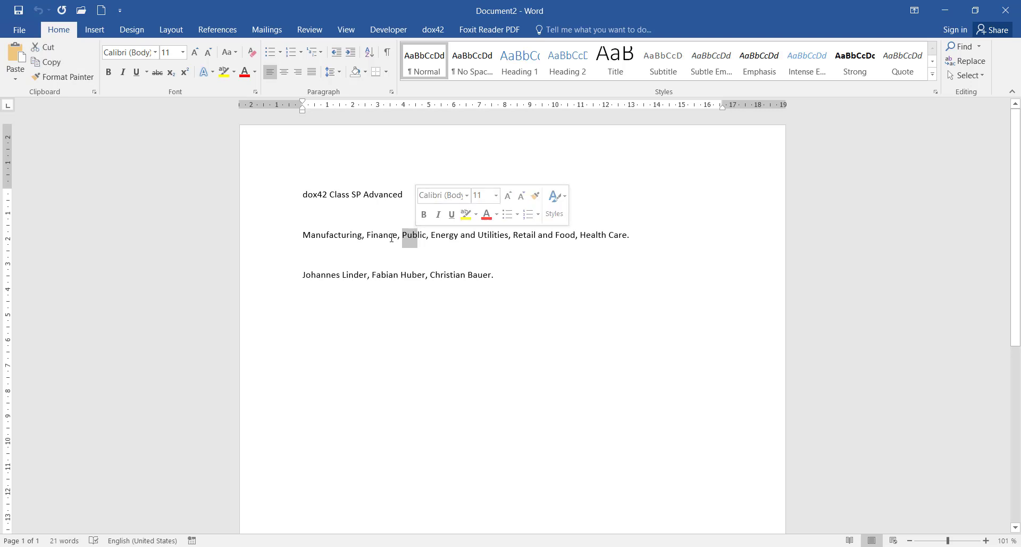
left_click(400, 238)
mouse_move(400, 237)
left_mouse_down()
mouse_move(577, 236)
mouse_move(636, 258)
left_mouse_up()
left_click(643, 258)
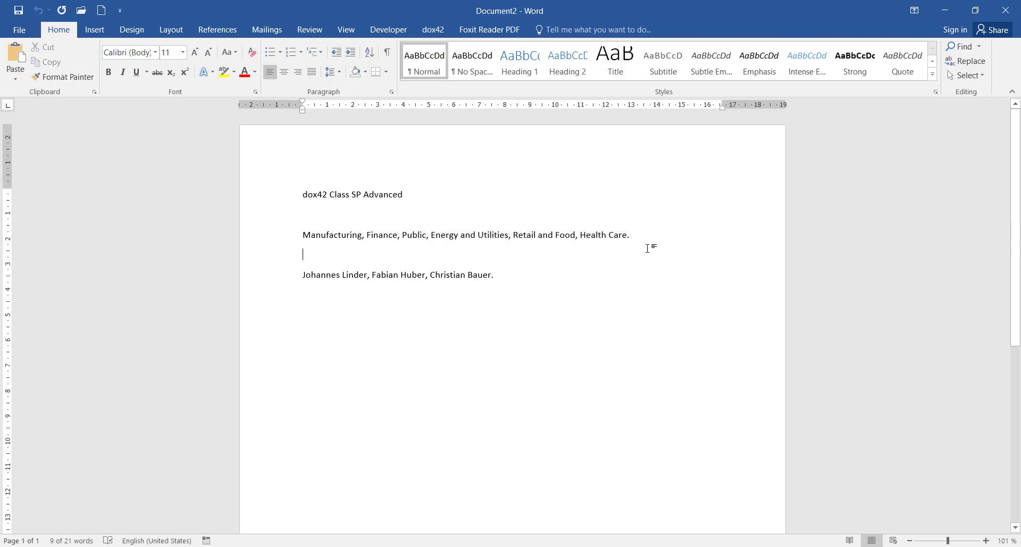
key("alt+shift")
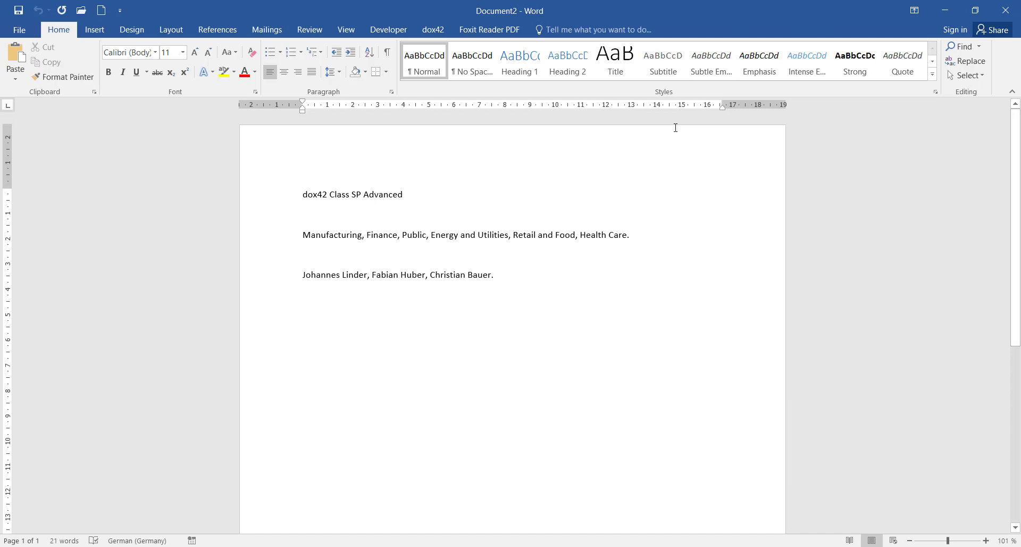
left_click(1006, 11)
left_click(503, 308)
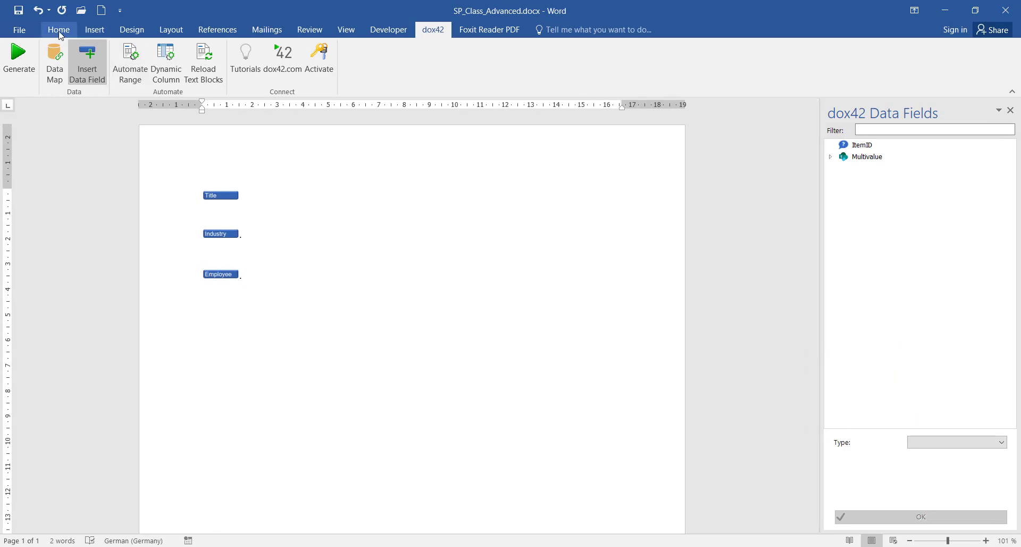
Insert a 2x2 table below the fields with headers Employees and Position
left_click(94, 29)
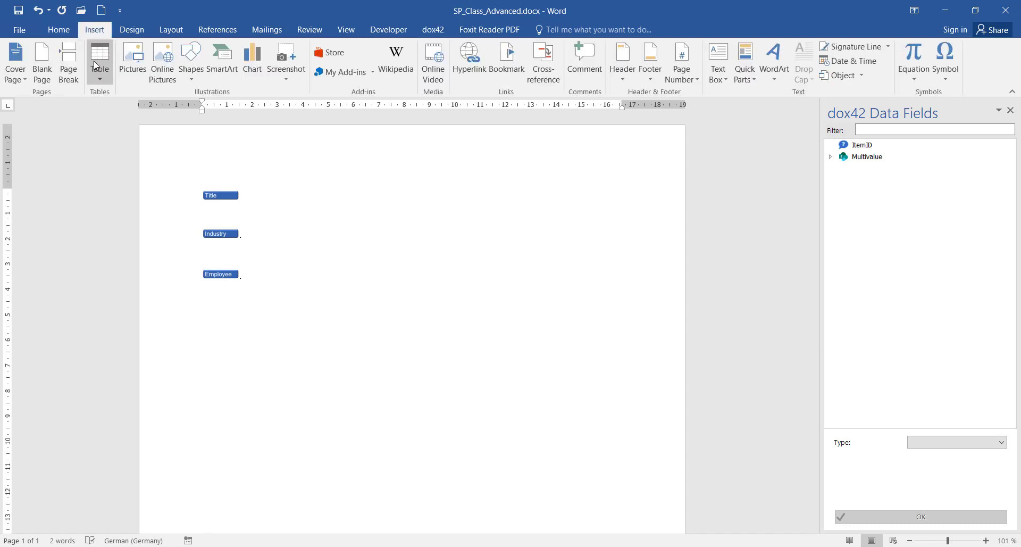
left_click(100, 61)
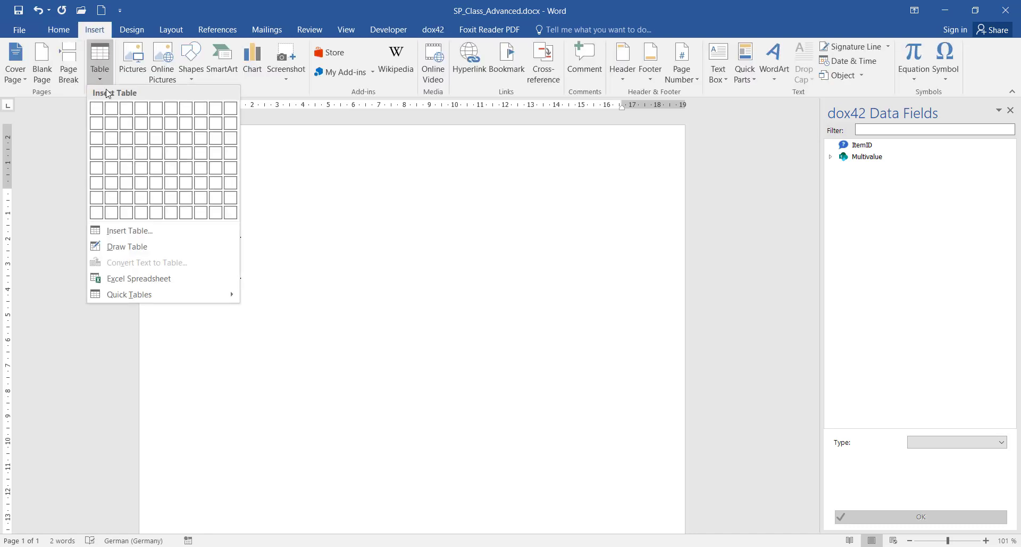
left_click(113, 125)
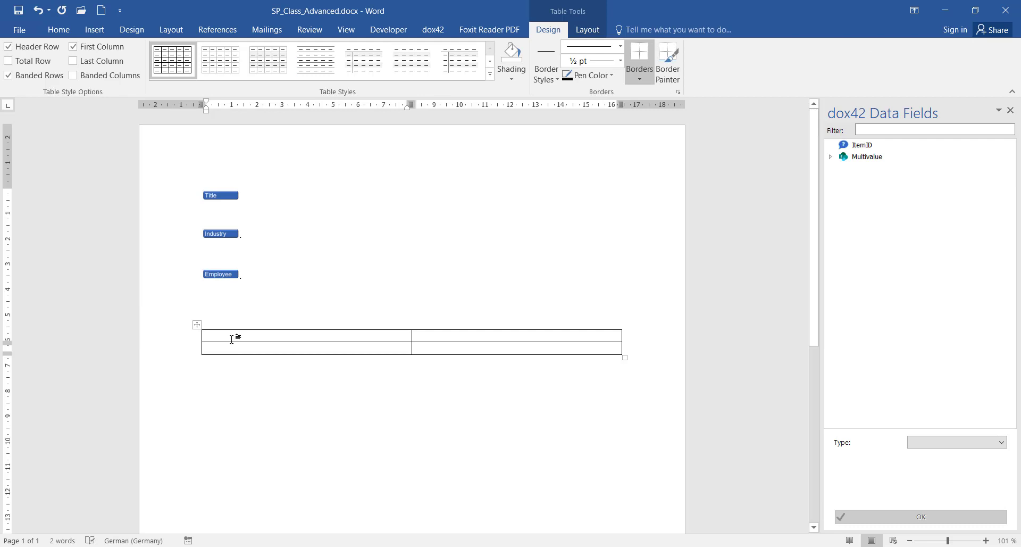
type("Employees")
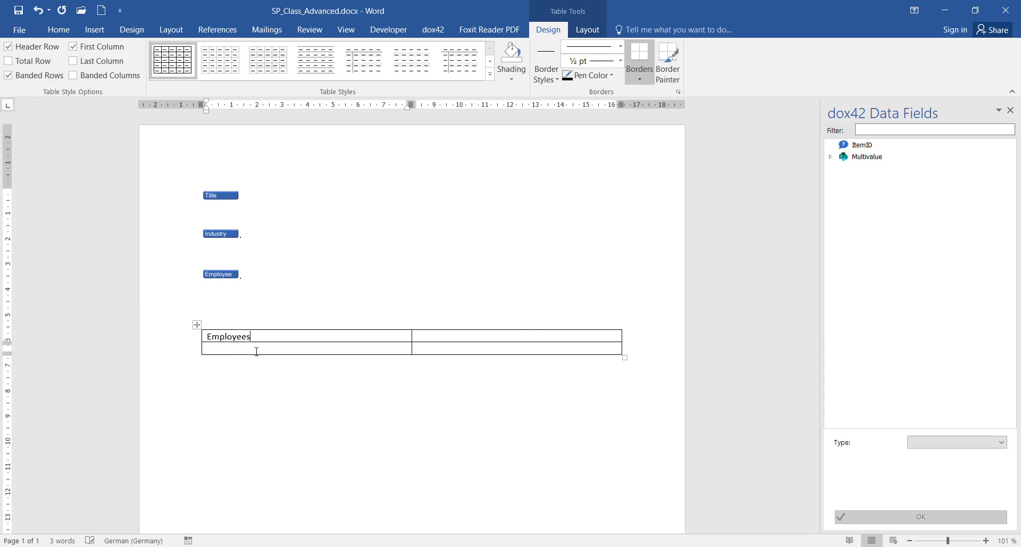
left_click(439, 337)
type("Position")
left_click(350, 396)
Insert the Multivalue Employee field into the table's first body cell
left_click(286, 347)
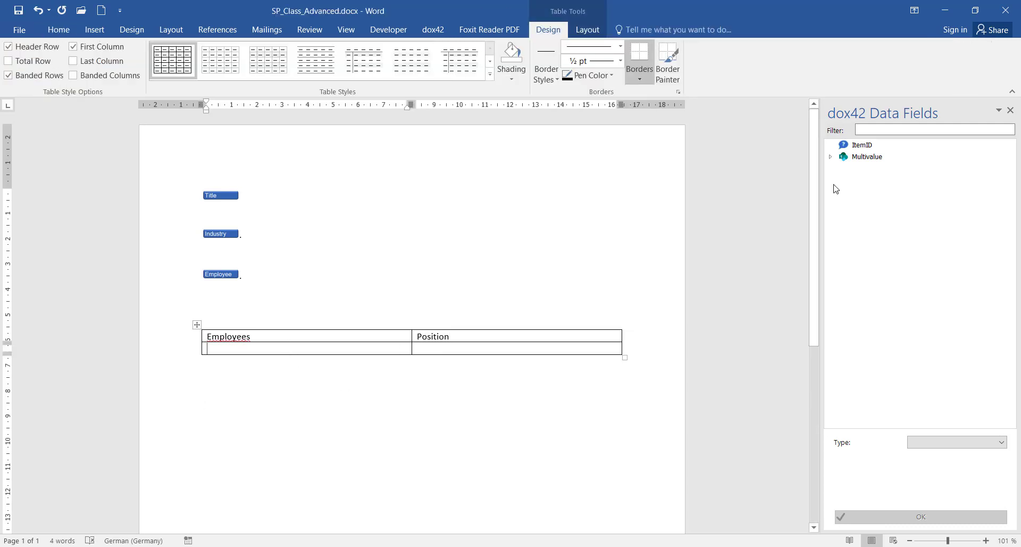
left_click(831, 156)
left_click(898, 231)
double_click(897, 231)
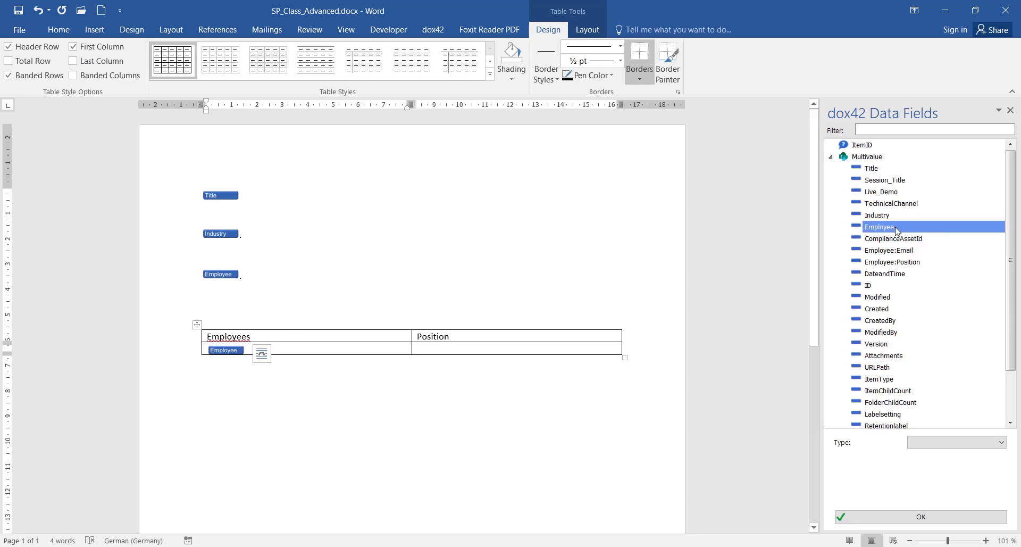
left_click(433, 30)
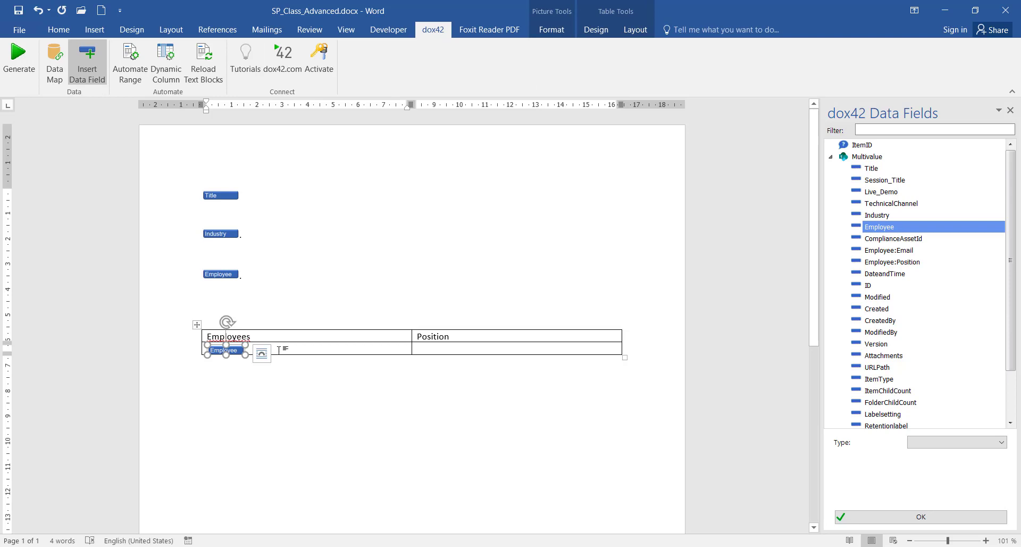
left_click(332, 350)
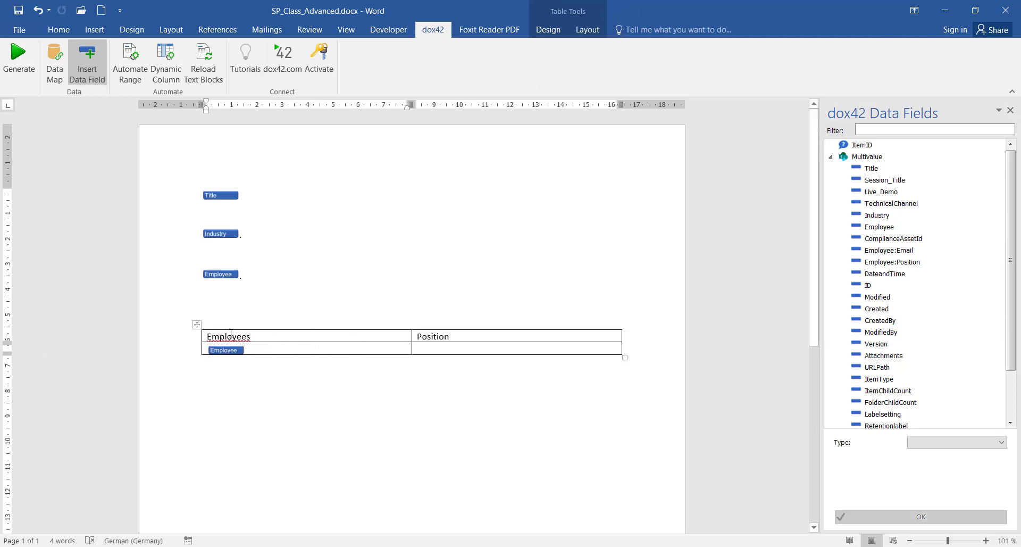
left_click(18, 60)
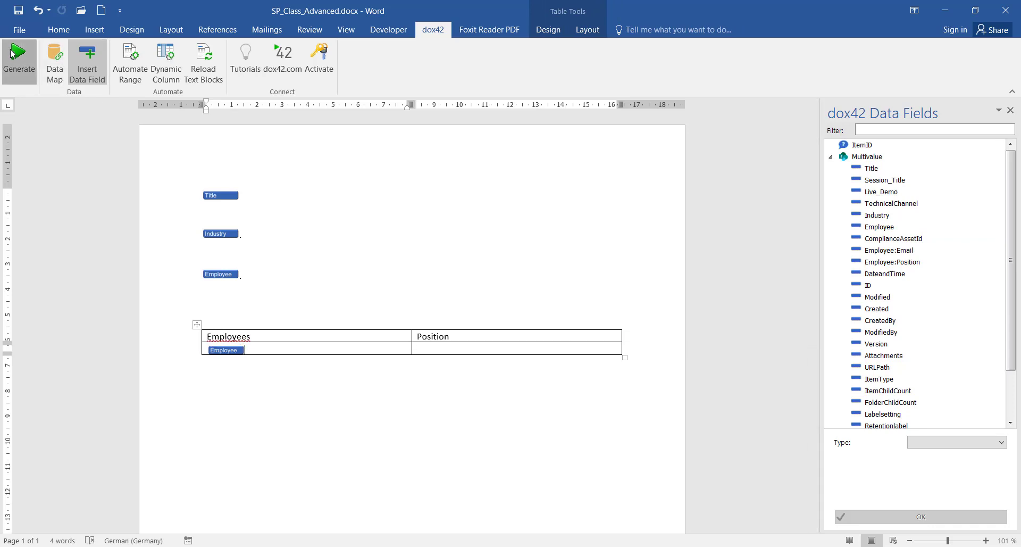
left_click(512, 325)
left_click(548, 318)
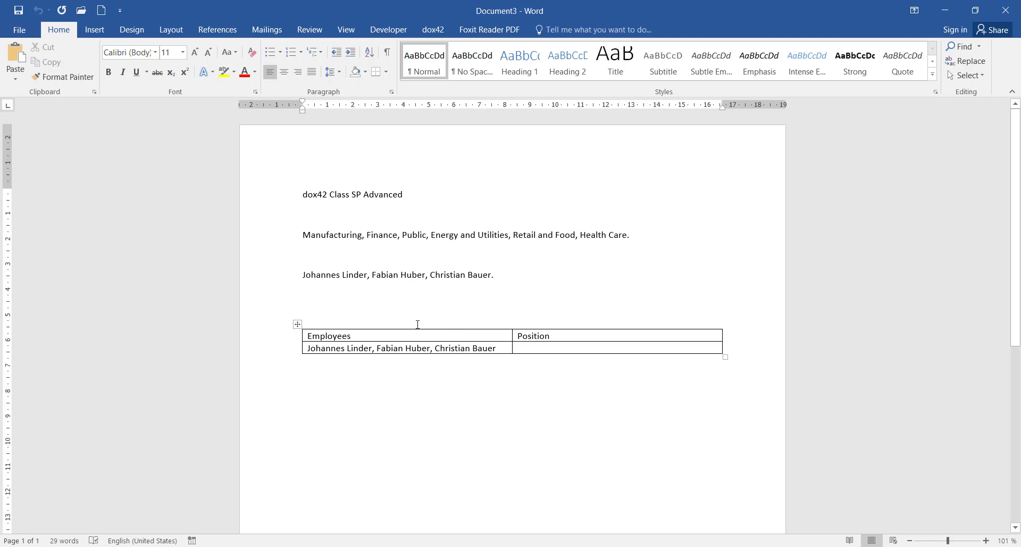
left_click(501, 351)
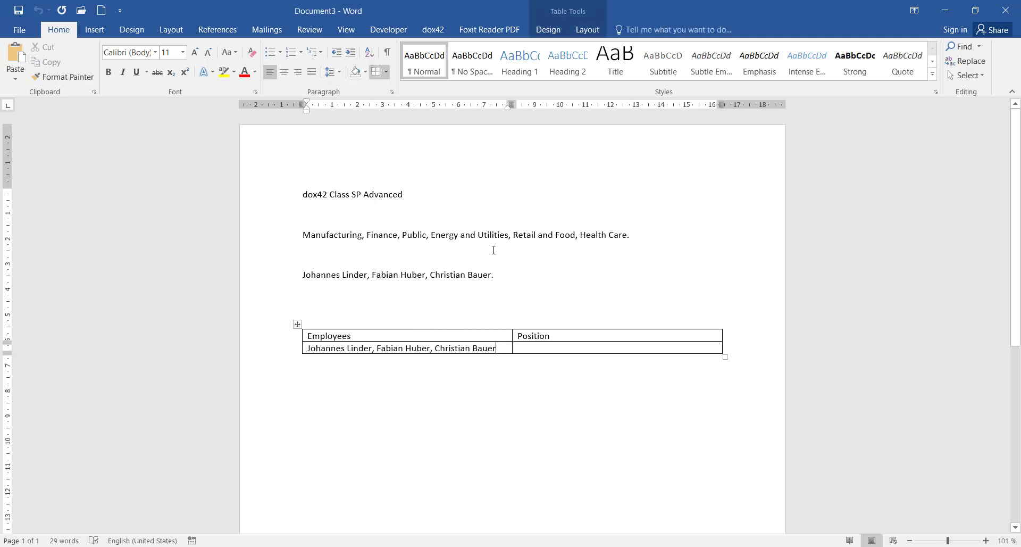
left_click(1005, 10)
left_click(493, 304)
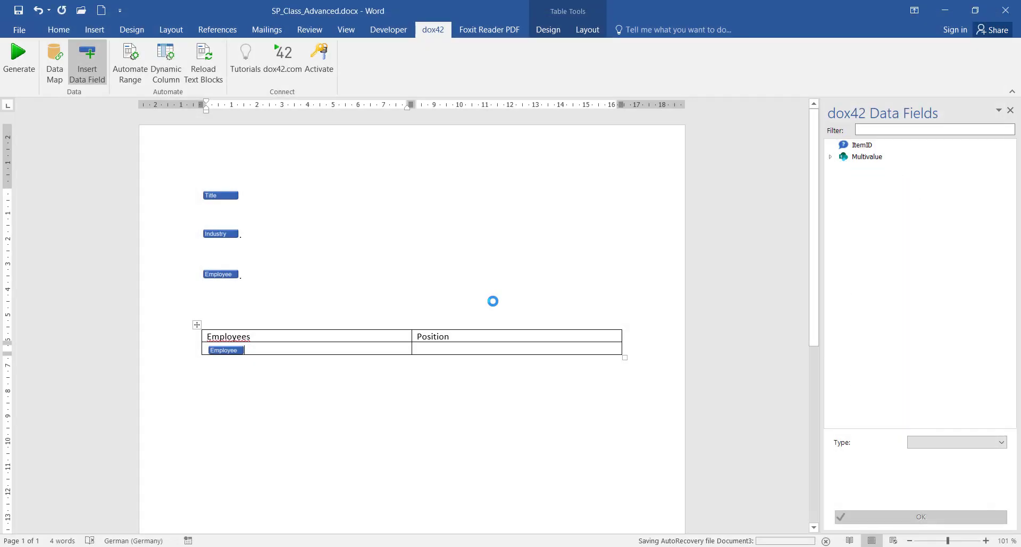
Delete the Employee field from the table cell
left_click(235, 352)
key("Delete")
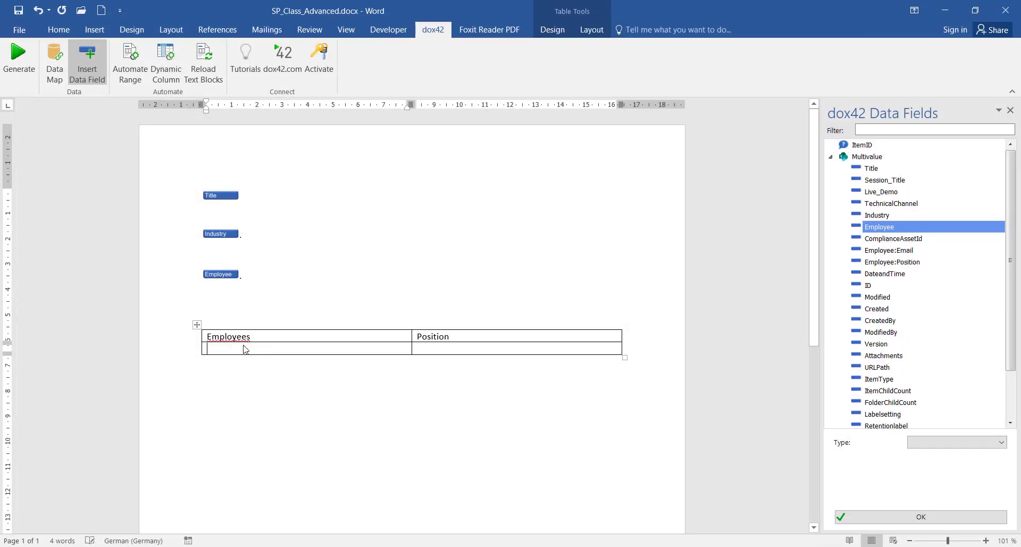
left_click(56, 72)
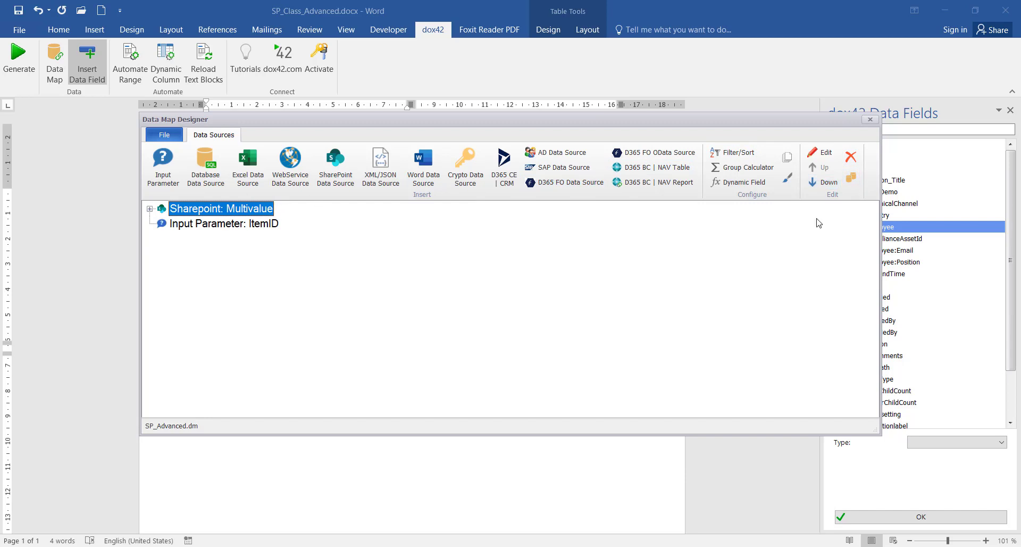
Duplicate the Multivalue source as Multivalue_XML, reading multi-value and lookup fields as xml
left_click(851, 177)
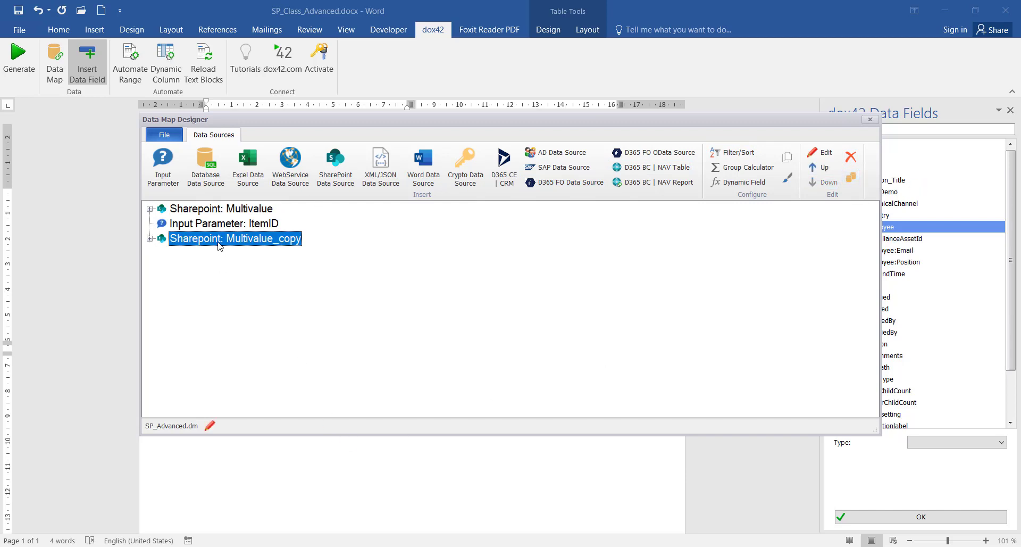
double_click(218, 241)
left_click(400, 127)
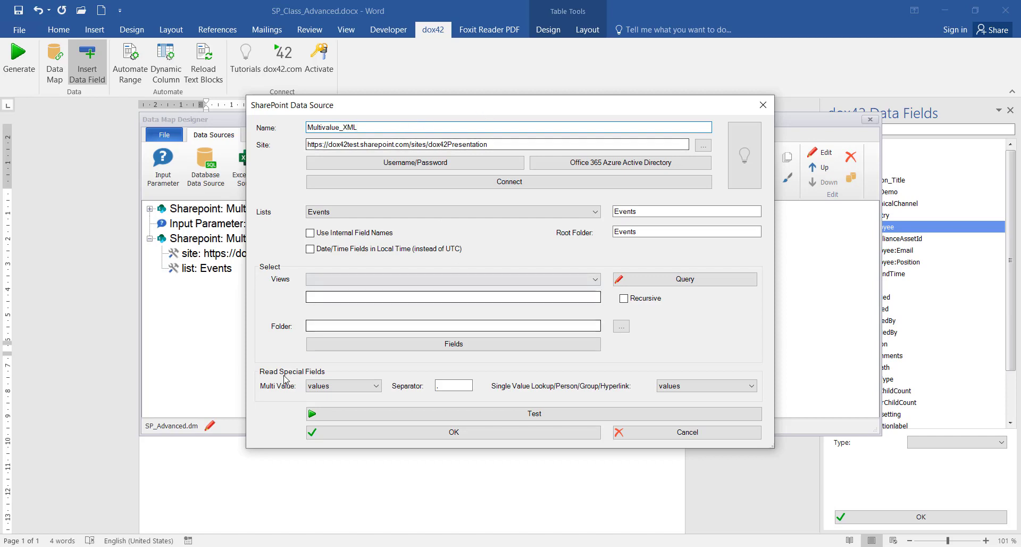
left_click(372, 386)
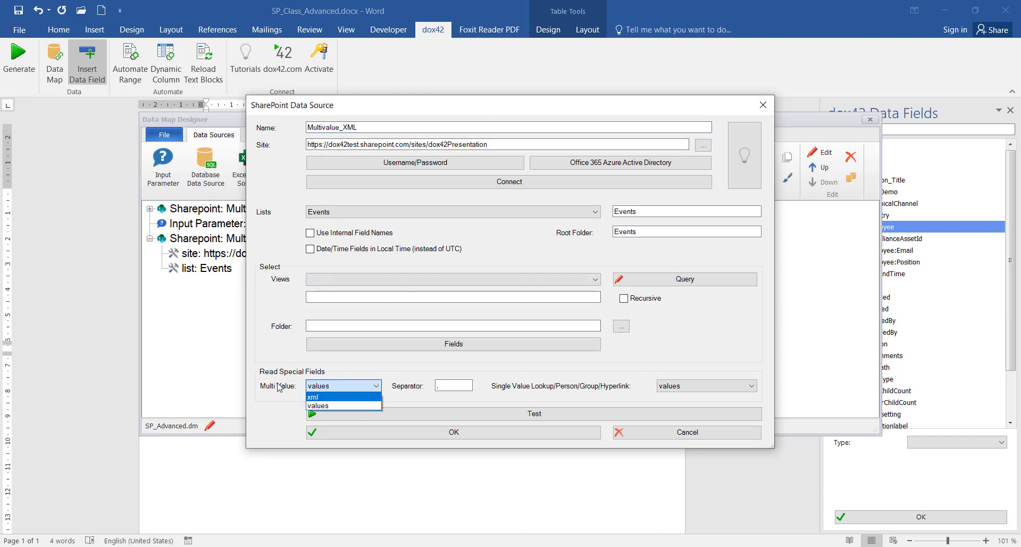
left_click(333, 398)
left_click(669, 387)
left_click(669, 410)
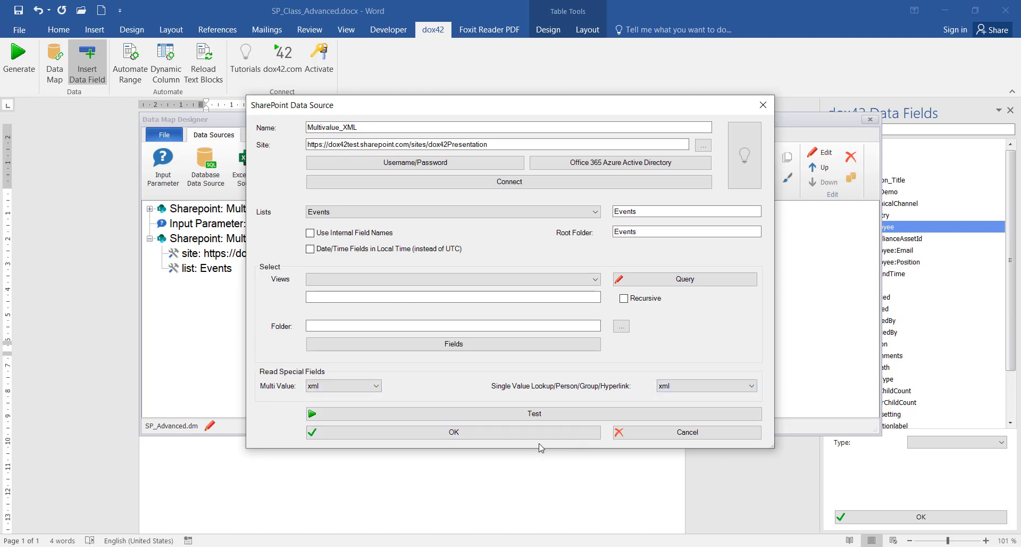
left_click(537, 435)
left_click(235, 239)
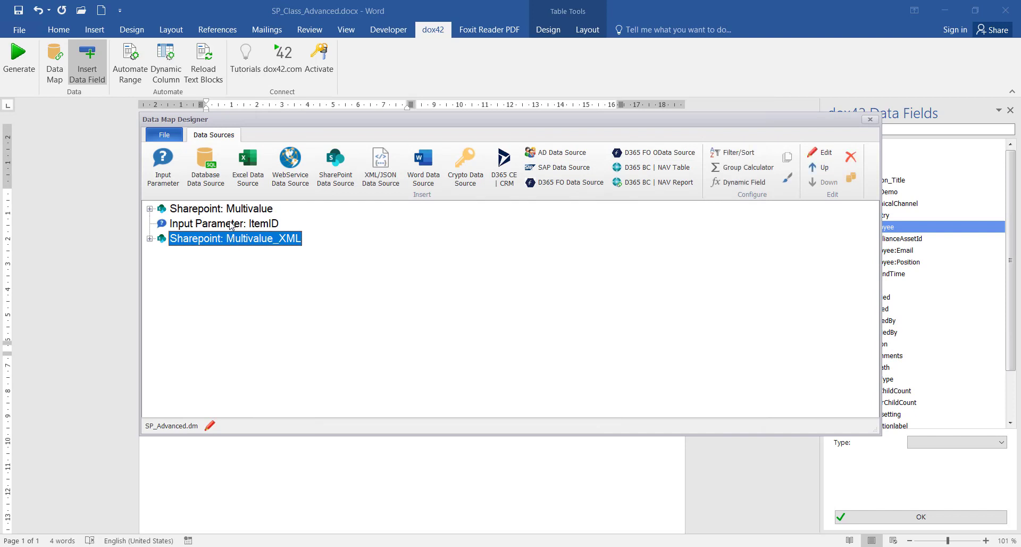
Add a new XML/JSON data source using the GET request method
left_click(382, 165)
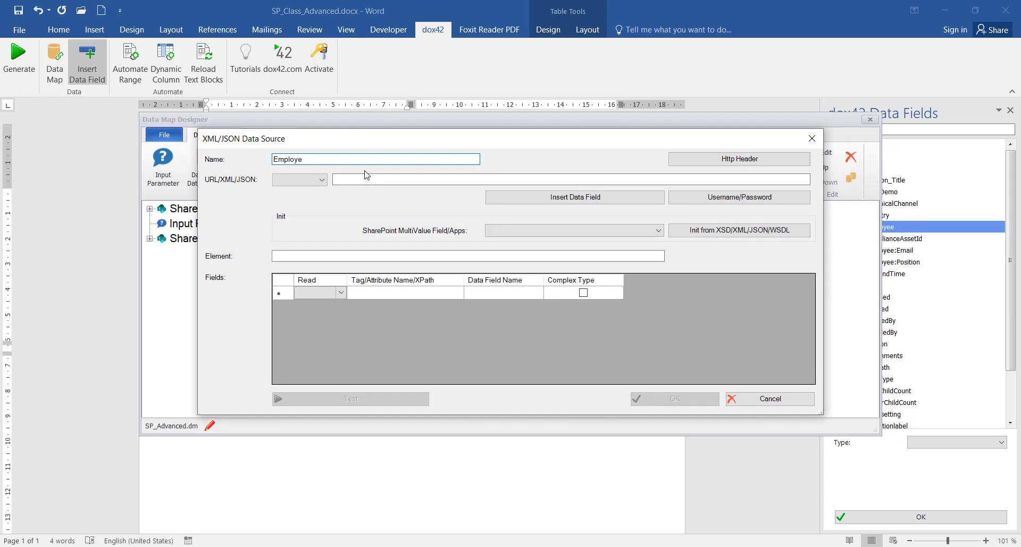
left_click(323, 181)
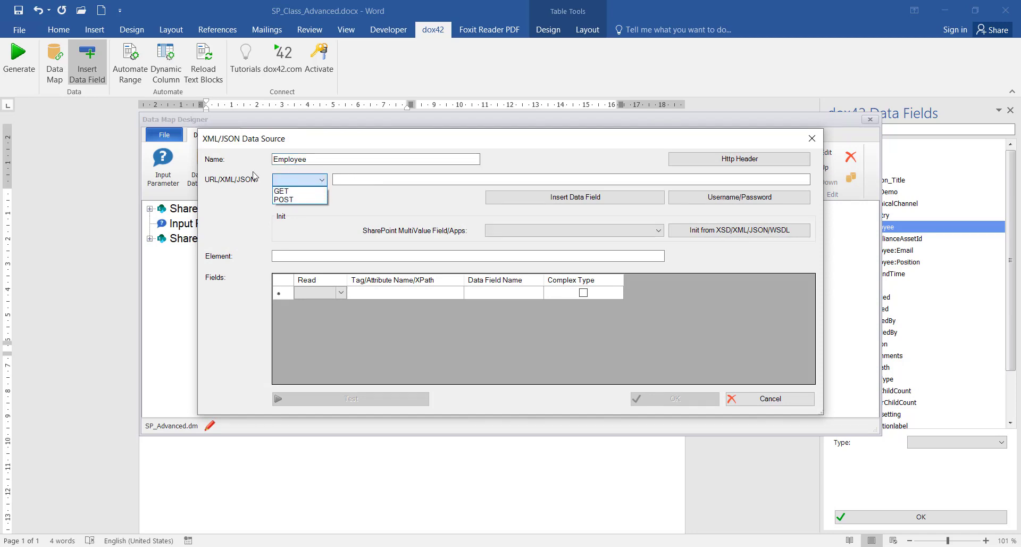
left_click(295, 191)
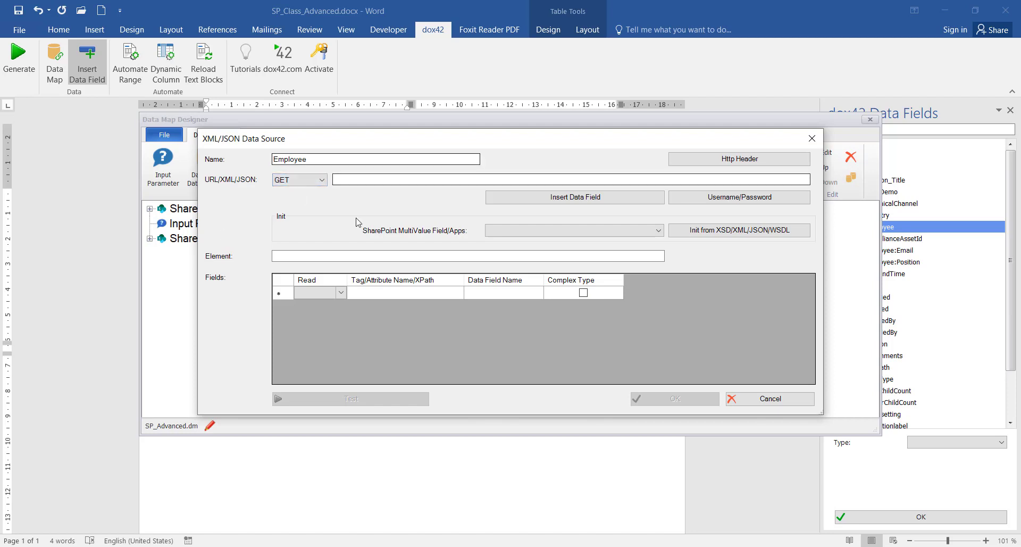
left_click(422, 178)
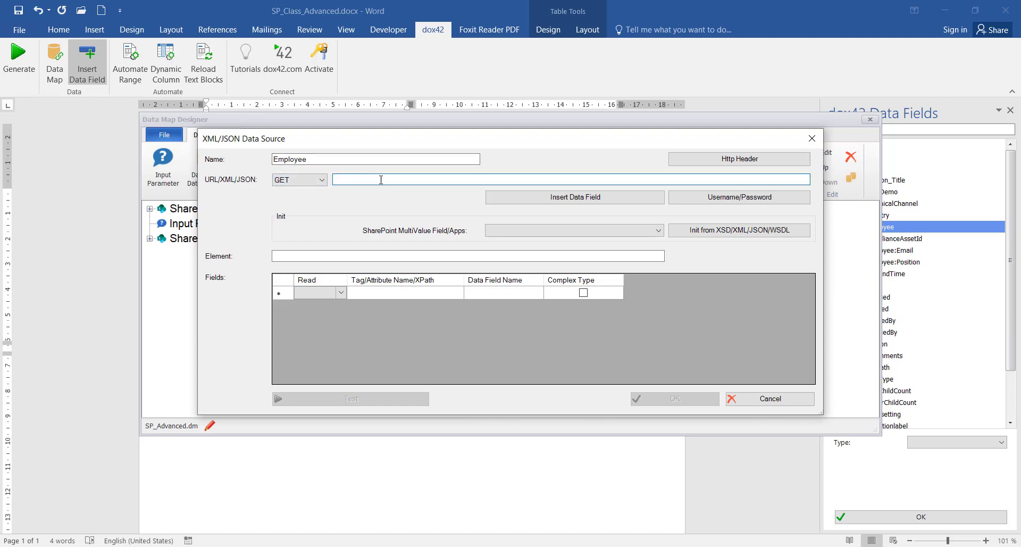
Set its address to <%Multivalue_XML.Employee%> and its SharePoint multivalue type to Lookup
left_click(574, 198)
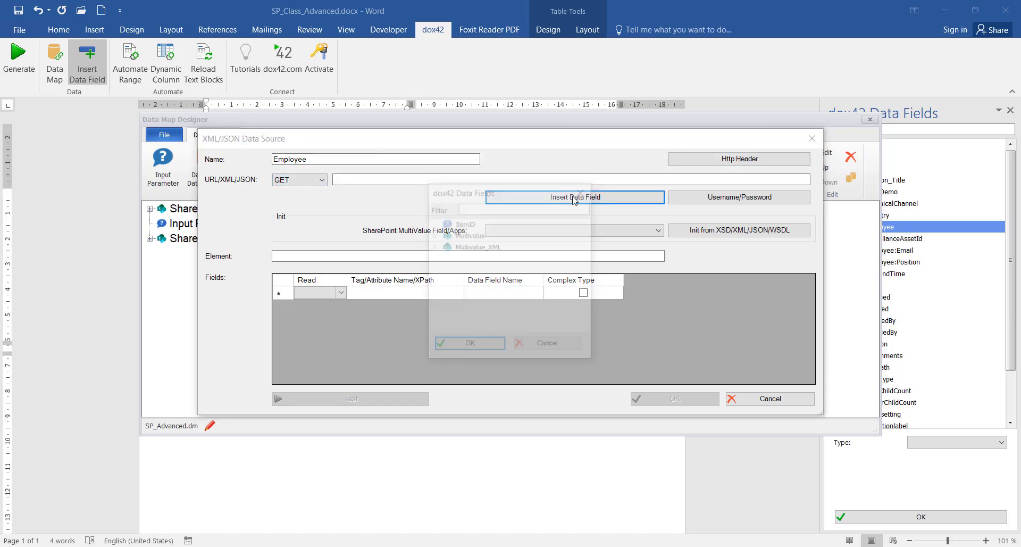
left_click(478, 247)
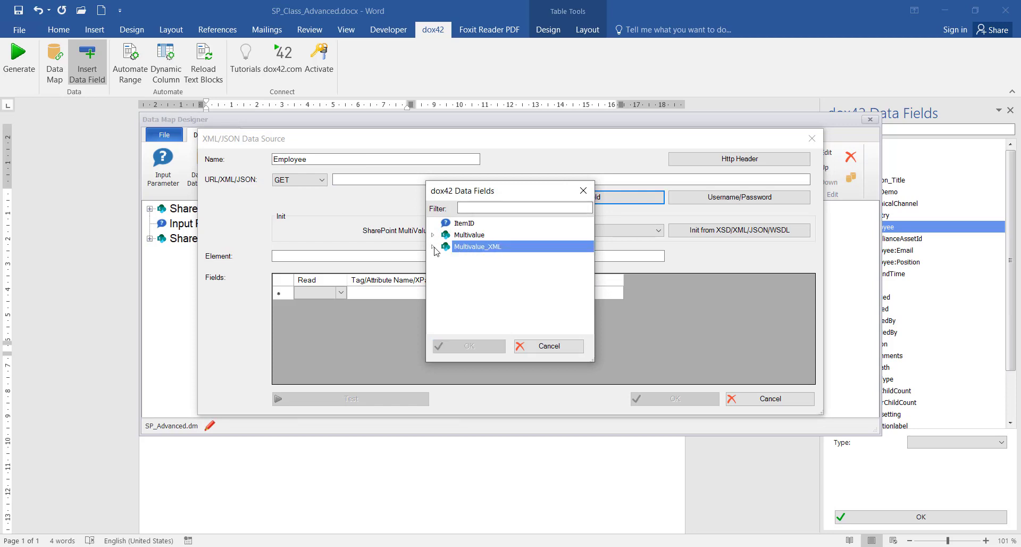
double_click(490, 248)
scroll(485, 315, "down", 2)
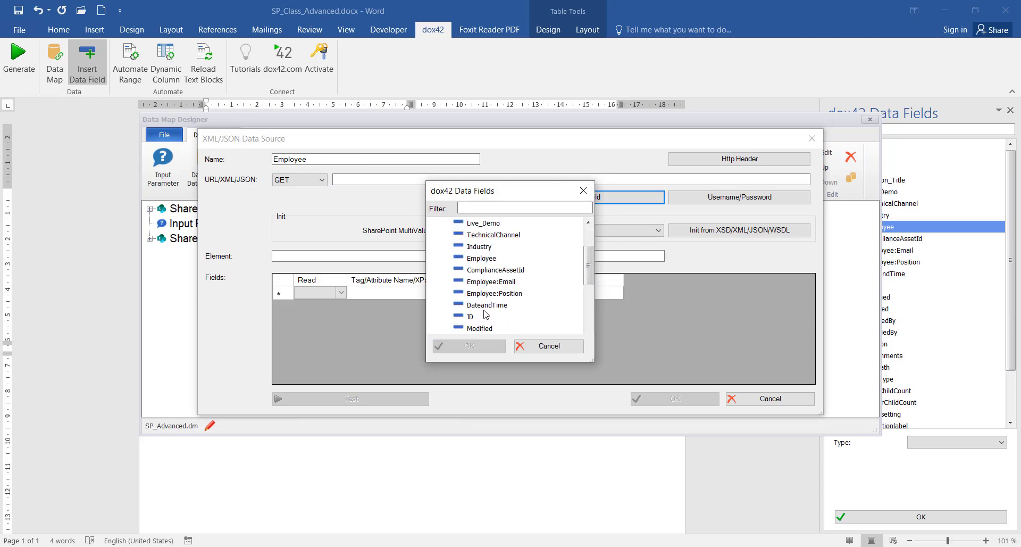
left_click(480, 260)
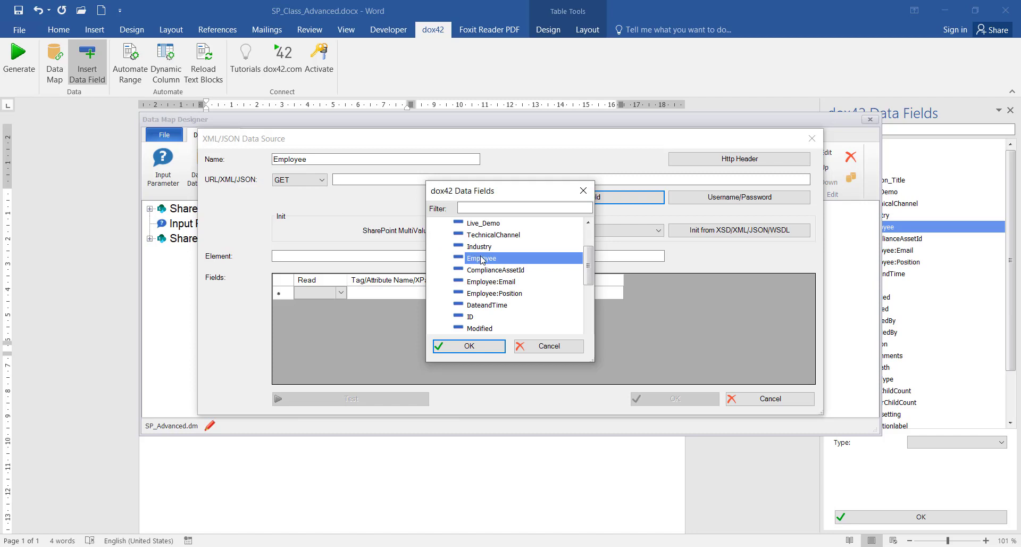
double_click(481, 259)
left_click(489, 230)
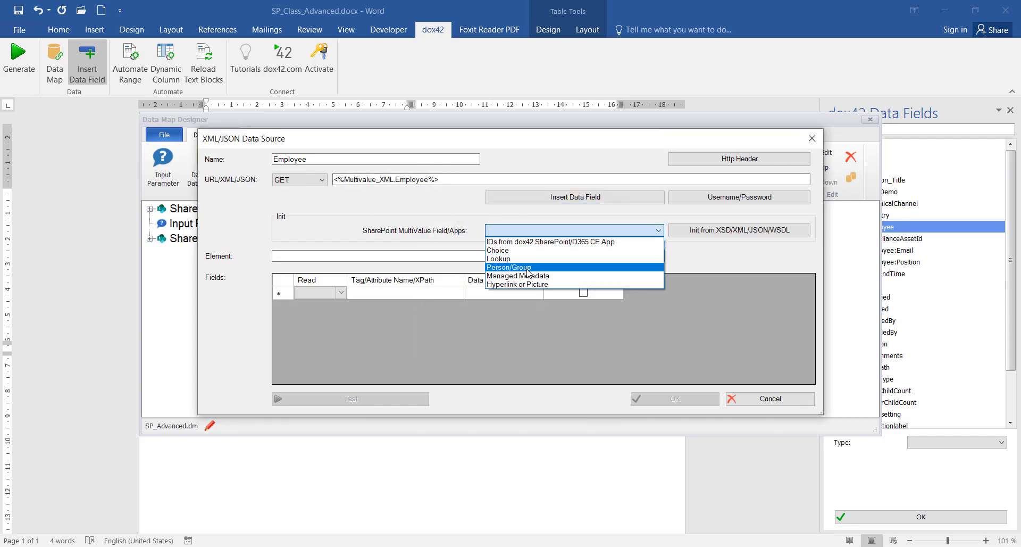
left_click(499, 259)
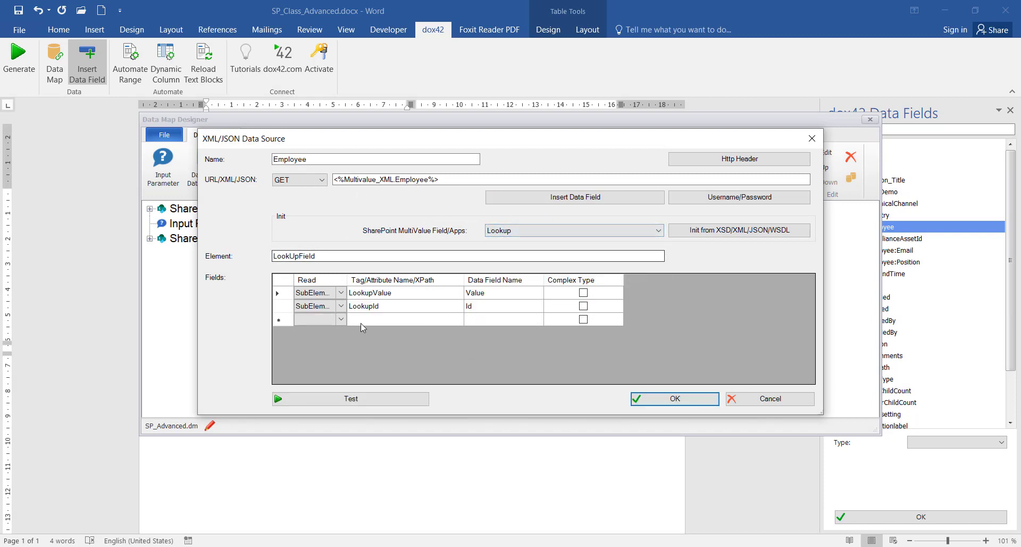
Test the Employee source, review its three Value/Id records, and confirm the dialog
left_click(373, 399)
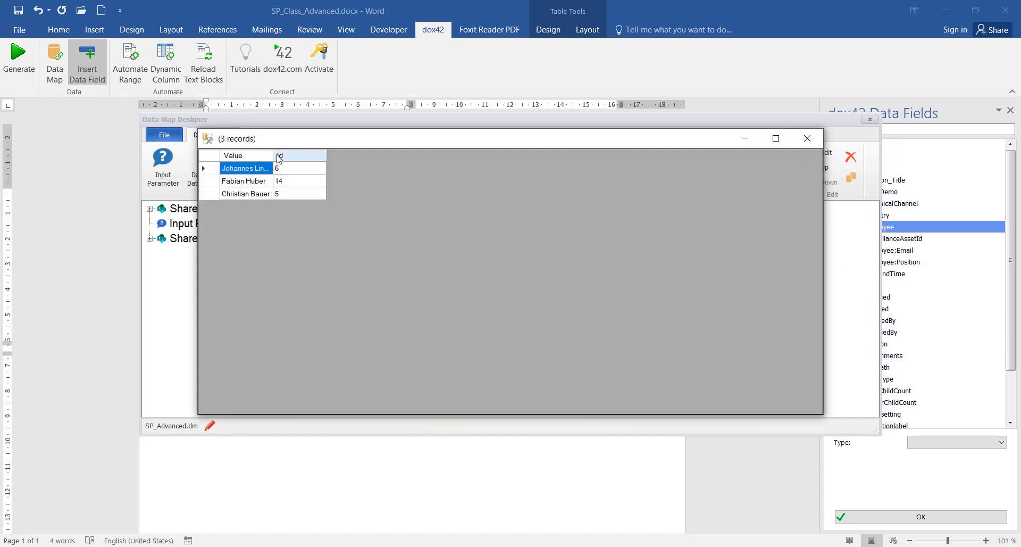
left_click_drag(273, 155, 330, 155)
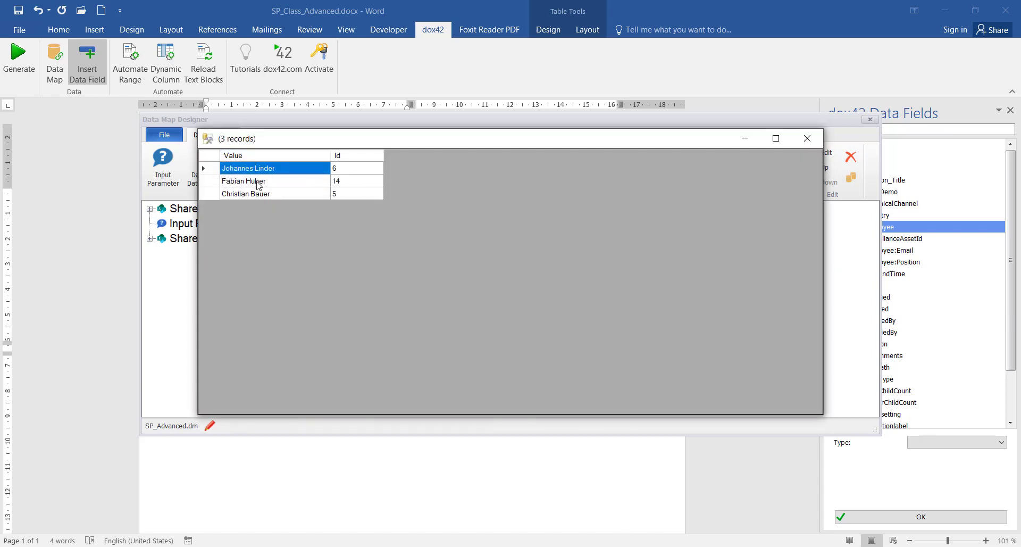
left_click(262, 182)
left_click(261, 196)
left_click(349, 168)
left_click(347, 182)
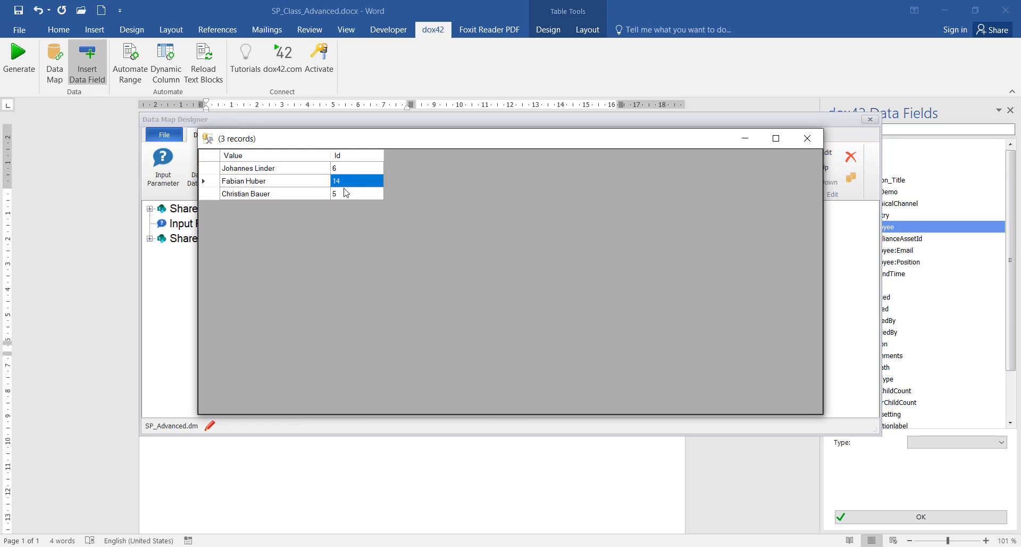
left_click(346, 194)
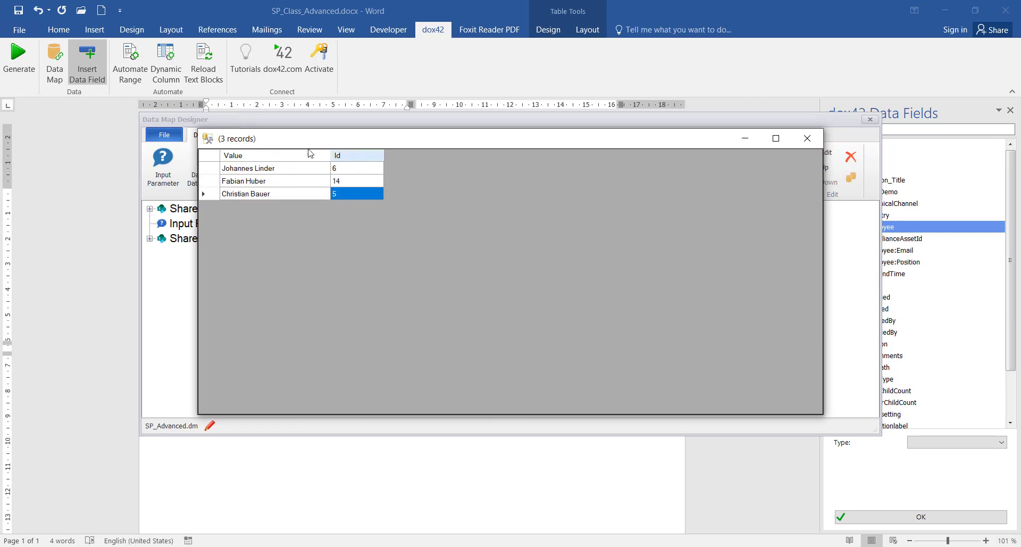
left_click(807, 139)
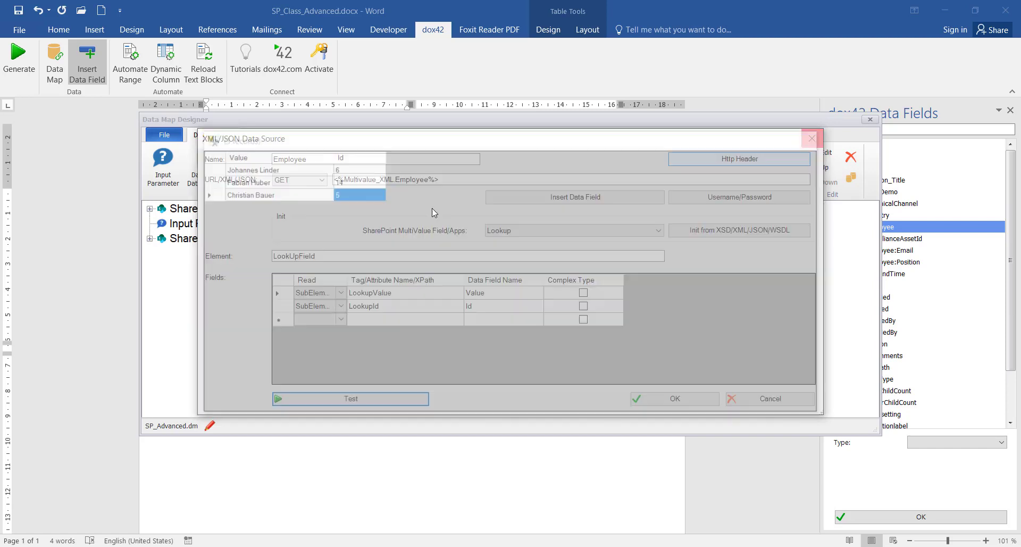
key("Escape")
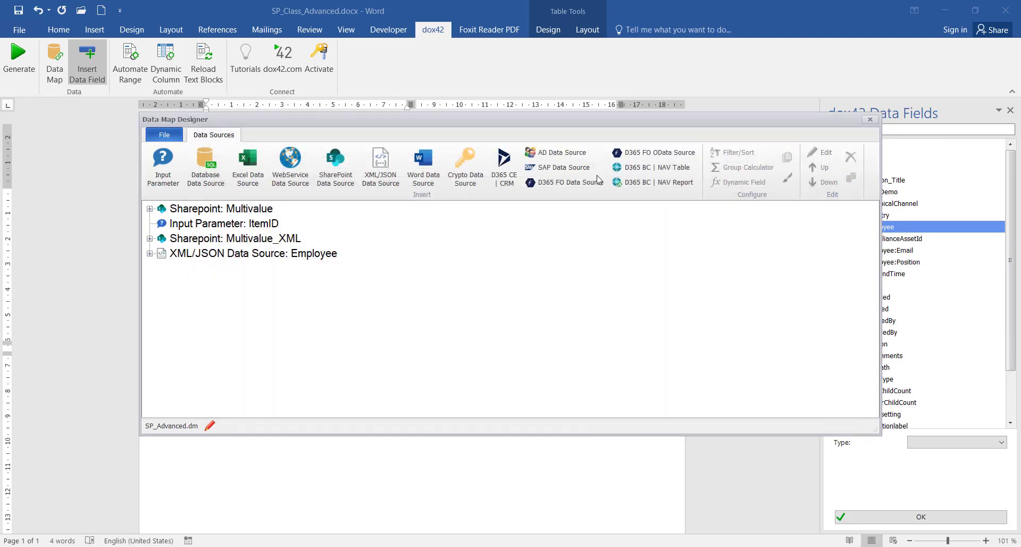
Save and close the data map, then expand the Employee source to its Value field
left_click(870, 119)
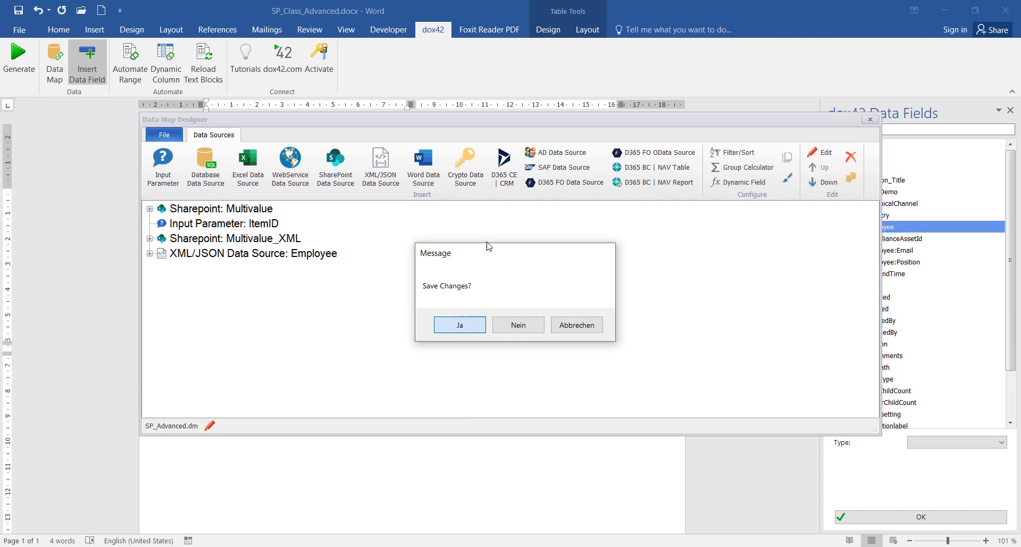
left_click(458, 324)
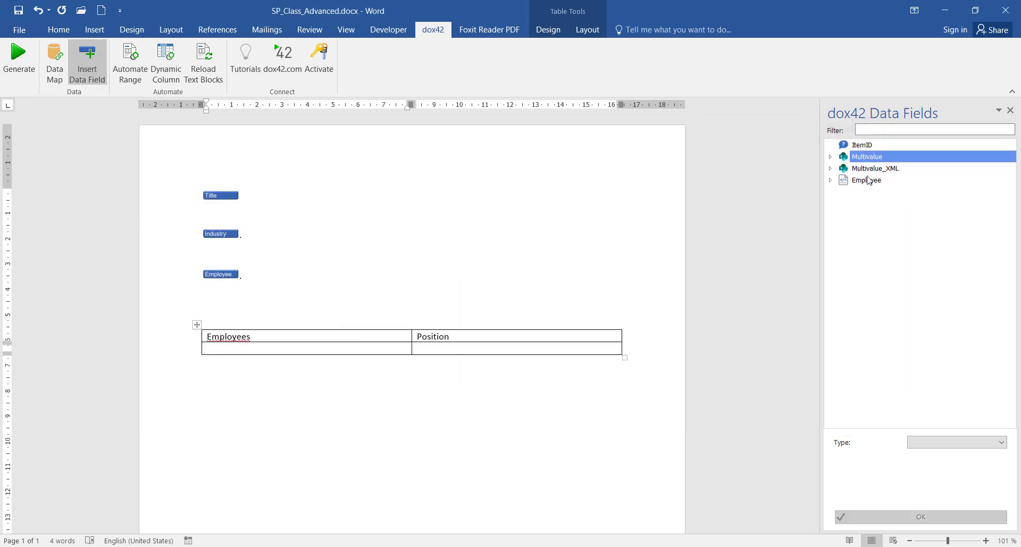
left_click(873, 183)
left_click(831, 181)
left_click(885, 197)
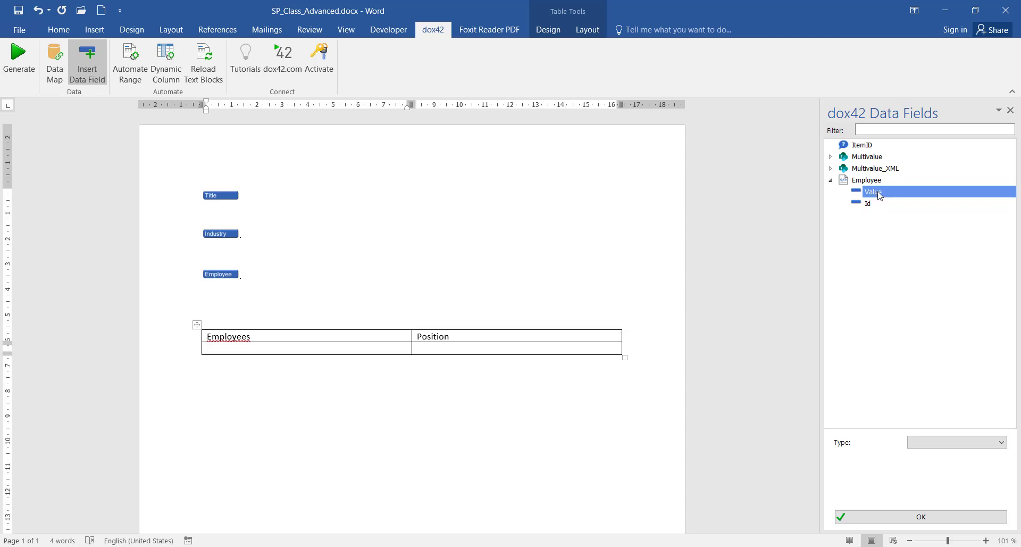
Place Employee Value in the empty Employees cell and select the table's second row
left_click(317, 340)
left_click(309, 352)
left_click_drag(309, 349, 310, 350)
left_click(584, 347)
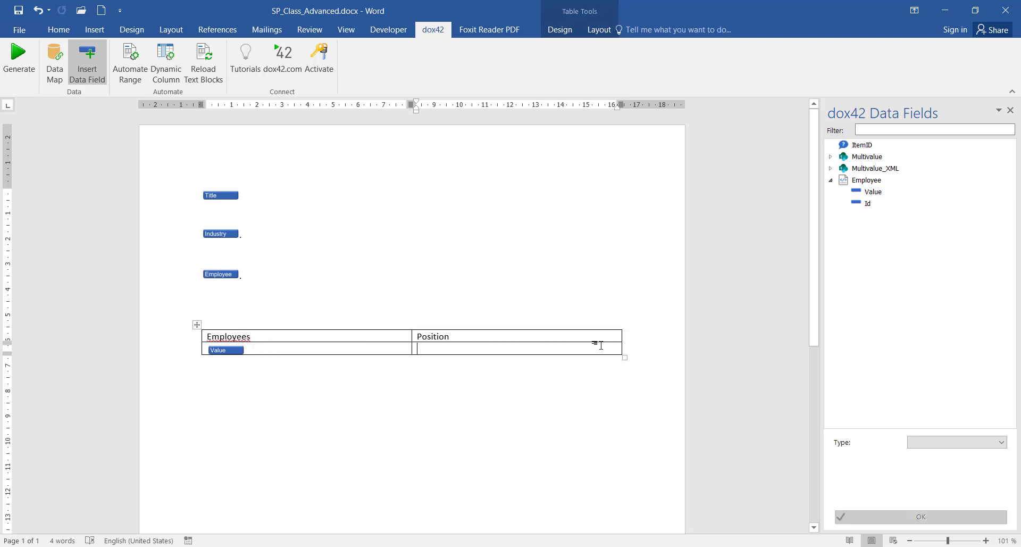
left_click_drag(604, 345, 274, 349)
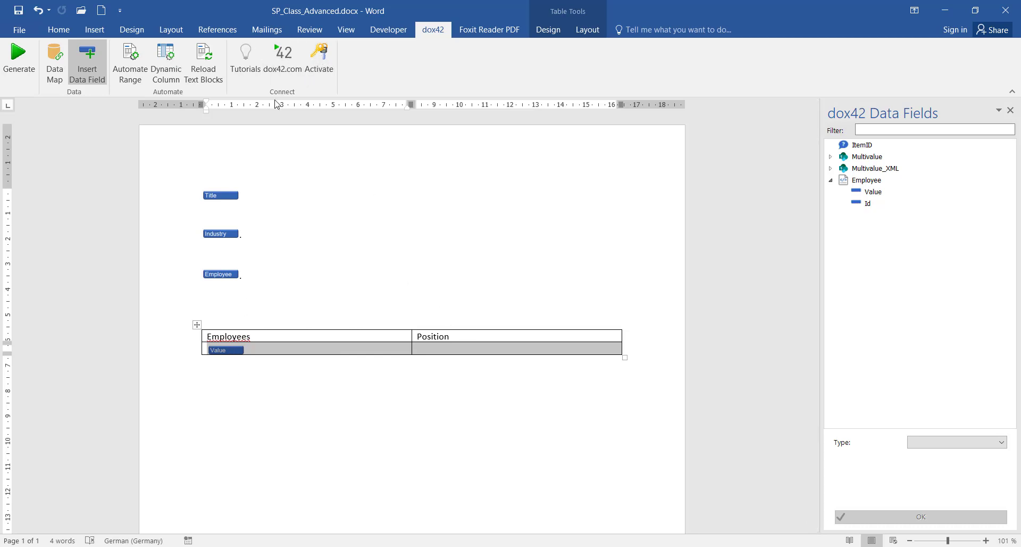
left_click(129, 62)
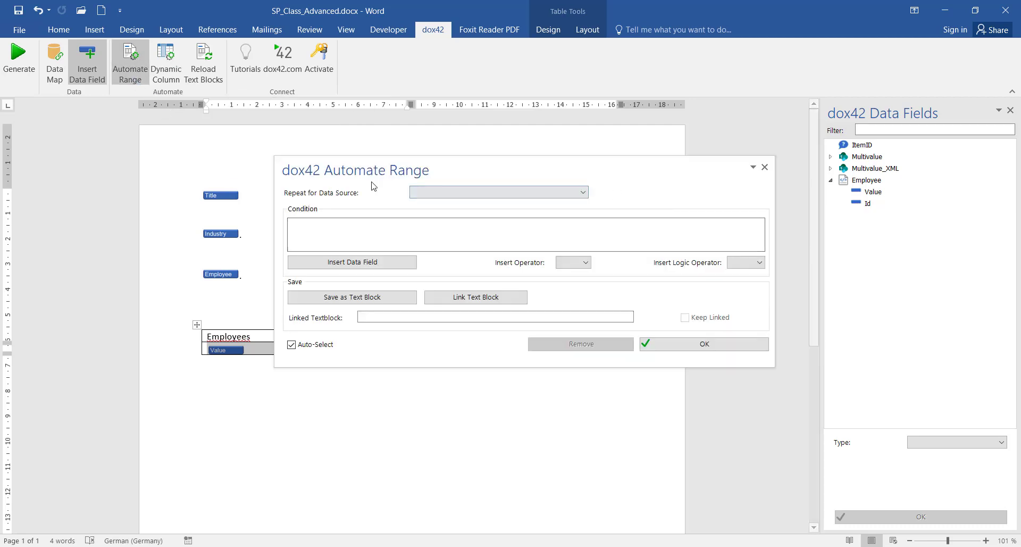
Make the table row repeat for the Employee source, then generate, accepting the save notice
left_click(470, 193)
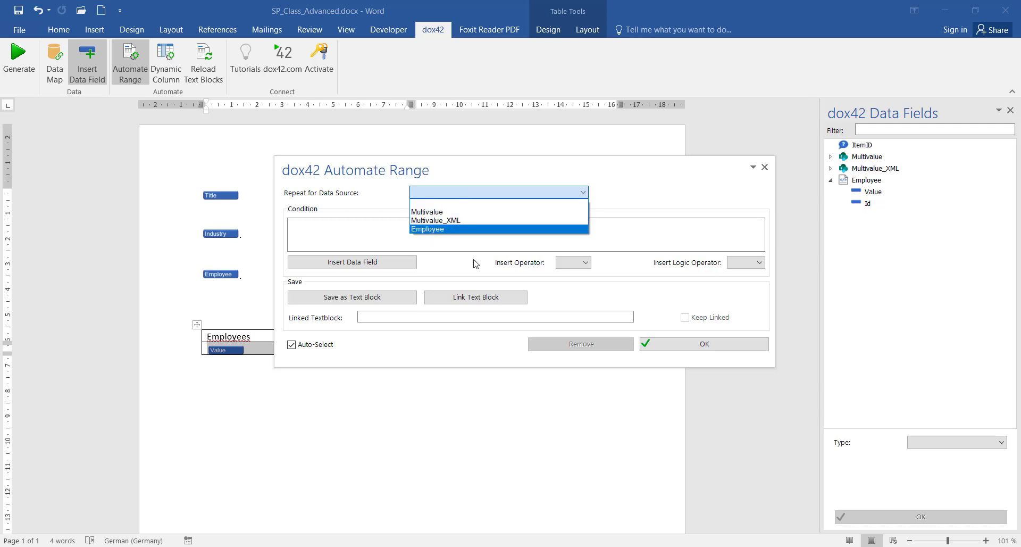
left_click(447, 233)
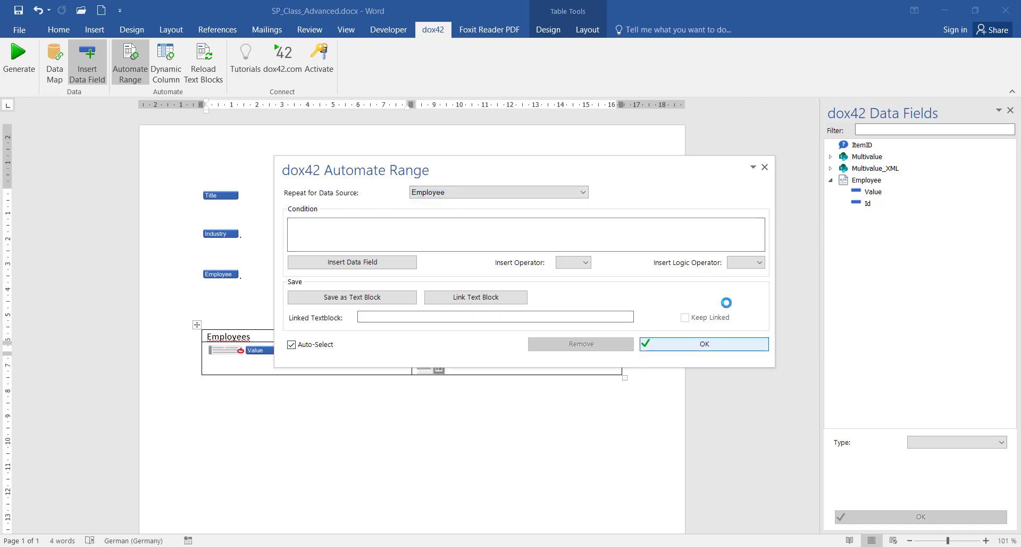
left_click(765, 167)
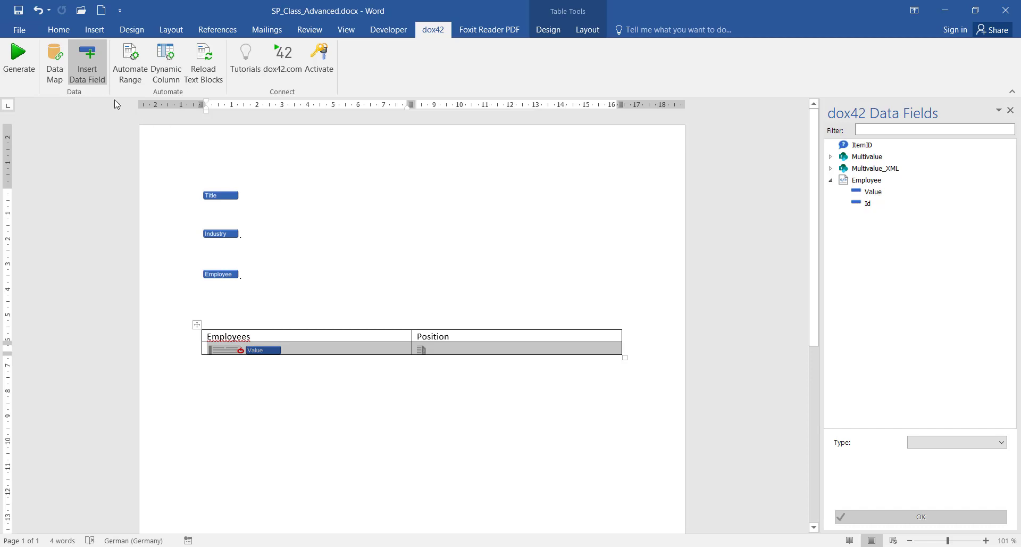
left_click(18, 60)
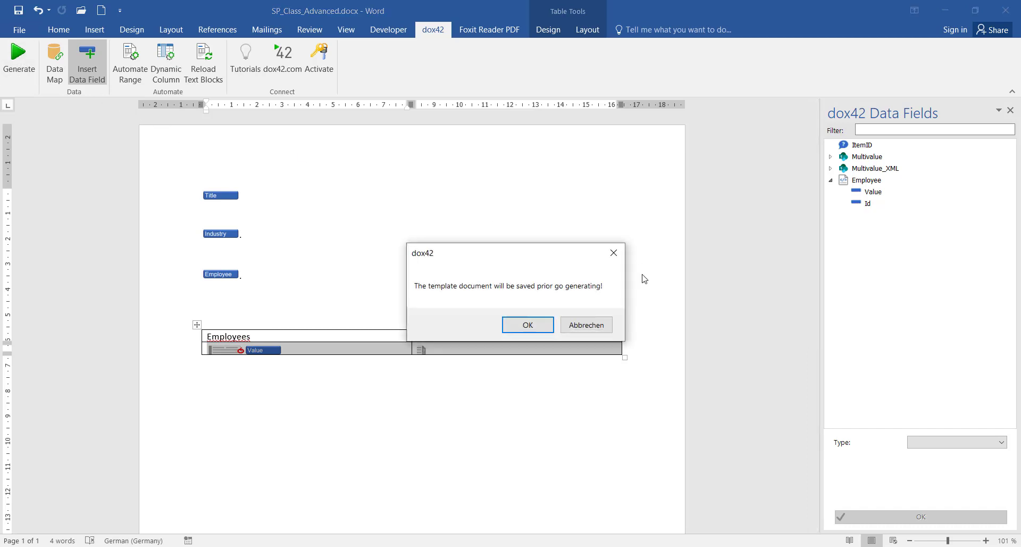
left_click(526, 330)
Generate the output showing three employee rows and close it without saving
left_click(563, 322)
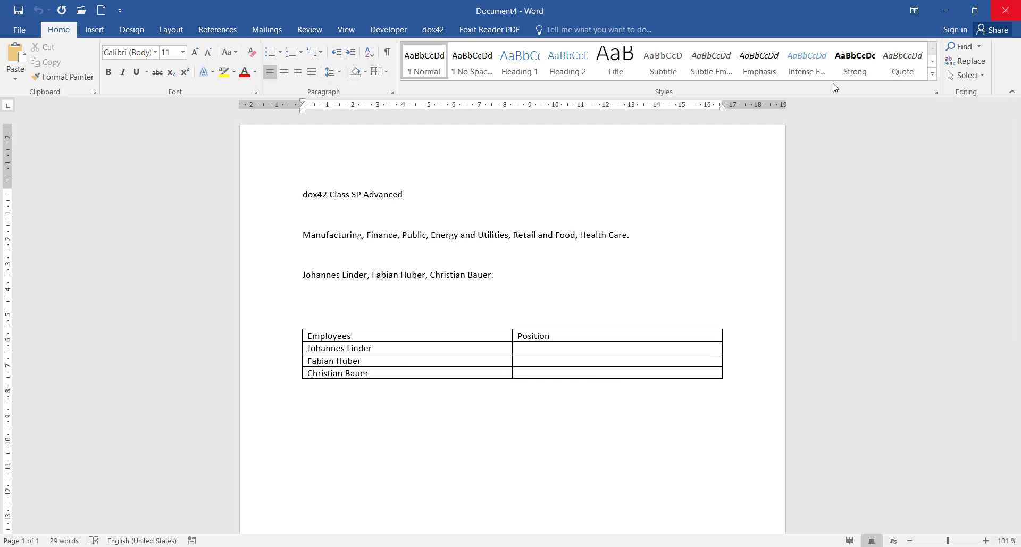
left_click(1006, 10)
left_click(522, 307)
left_click(473, 351)
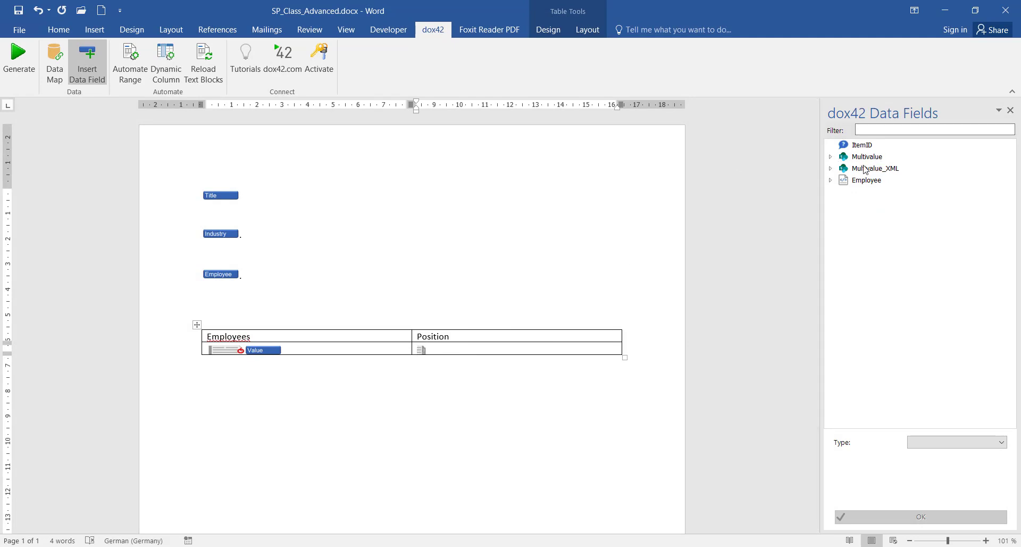
Insert the Employee:Position field into the Position cell and generate a test document
left_click(831, 157)
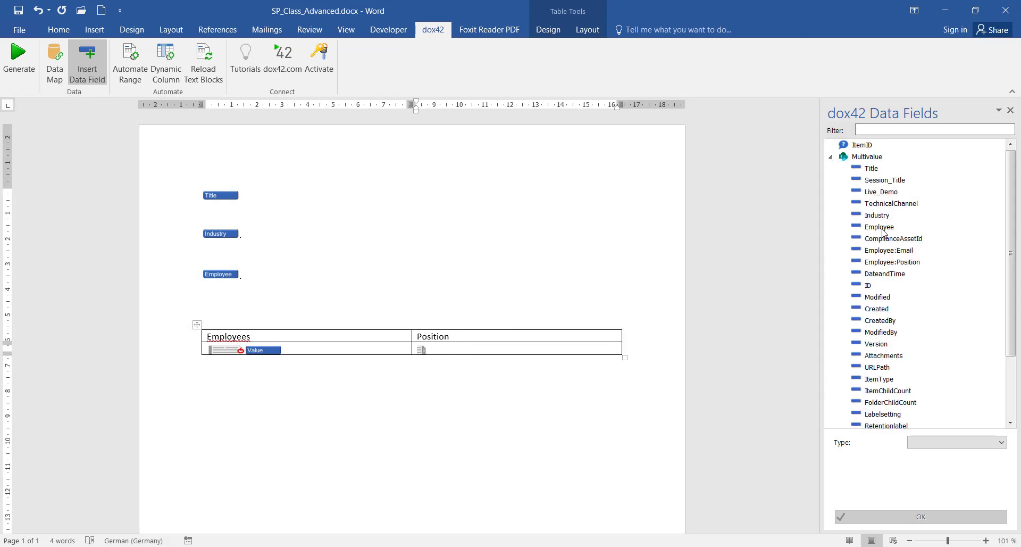
double_click(892, 261)
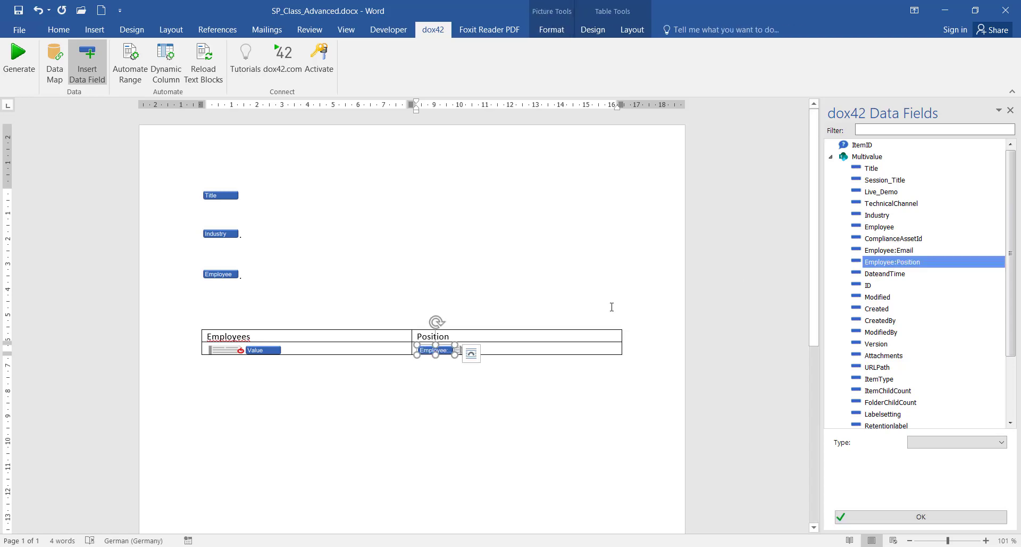
left_click(19, 58)
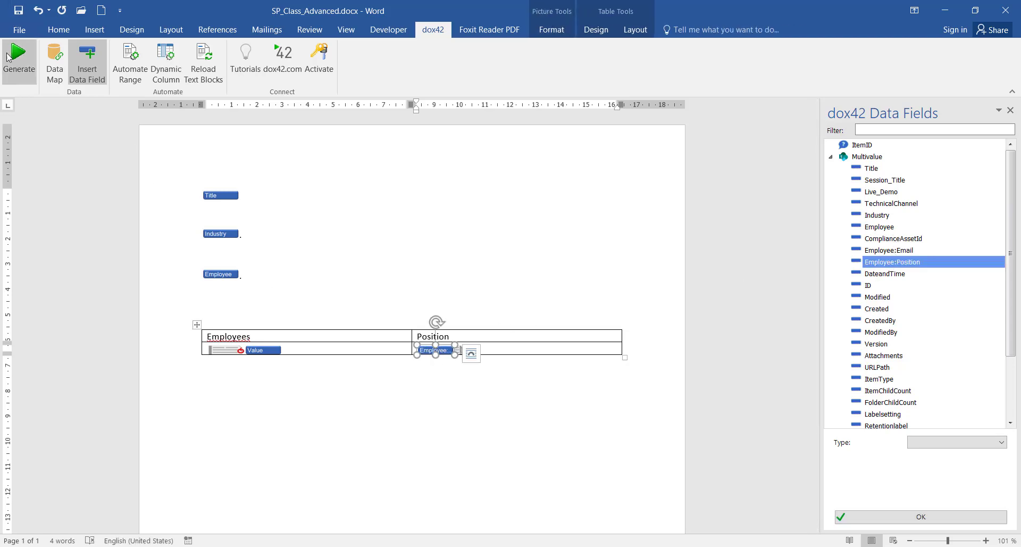
left_click(516, 325)
left_click(556, 316)
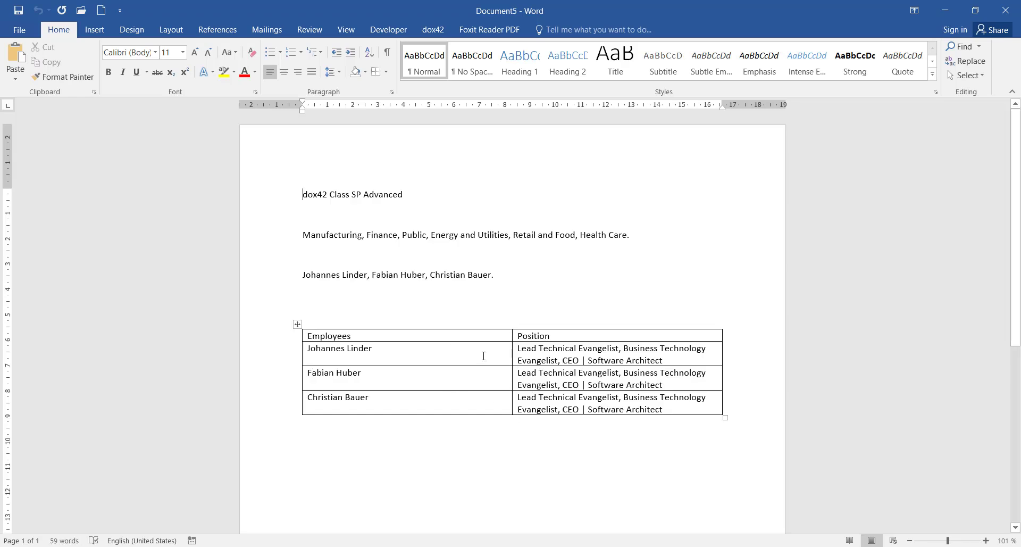
Inspect the employee names and combined positions, then close Document5 without saving
left_click_drag(303, 274, 491, 275)
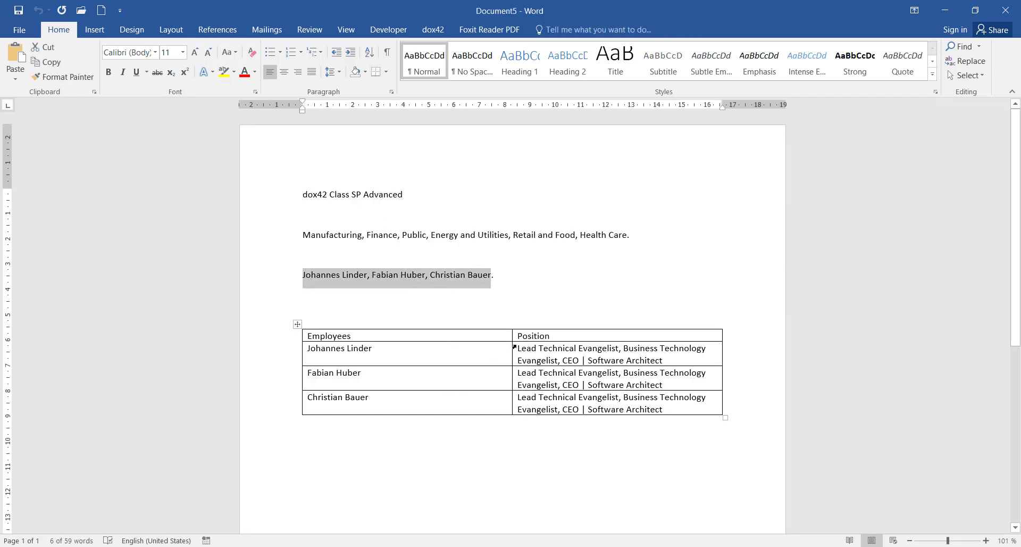
left_click_drag(519, 348, 548, 364)
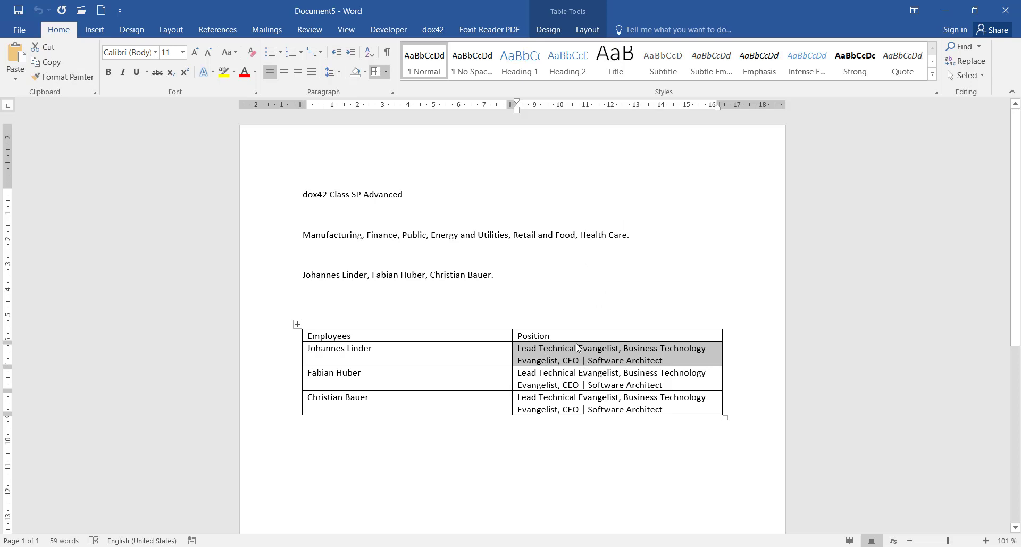
left_click(1005, 10)
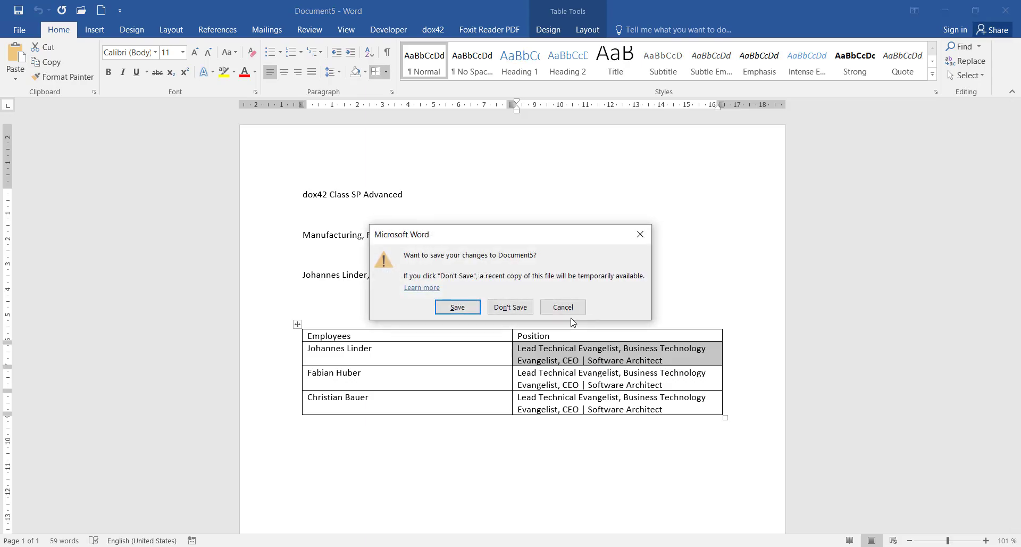
left_click(521, 307)
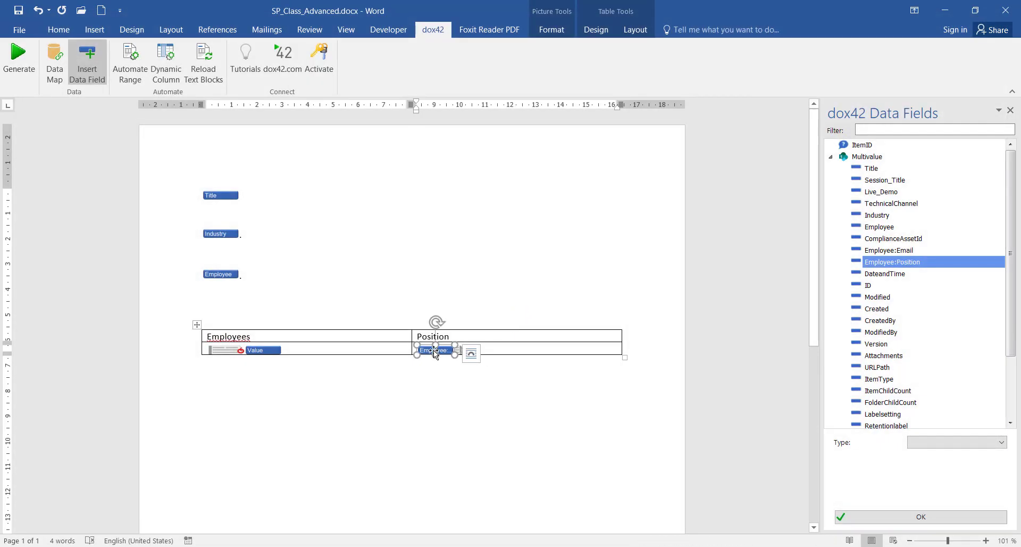
Remove the Position field and add a GET XML/JSON data source named Postion
key("Delete")
left_click(60, 56)
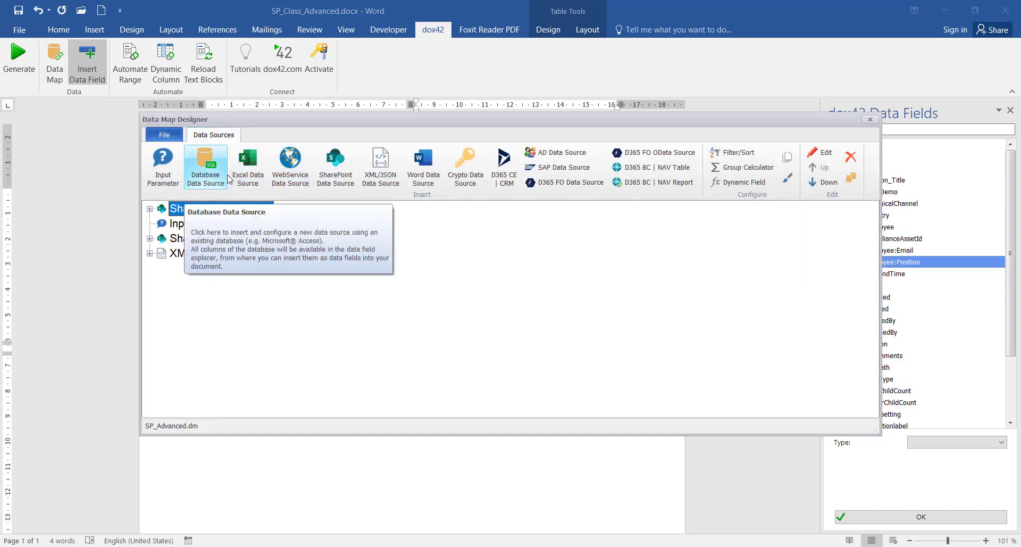
left_click(380, 166)
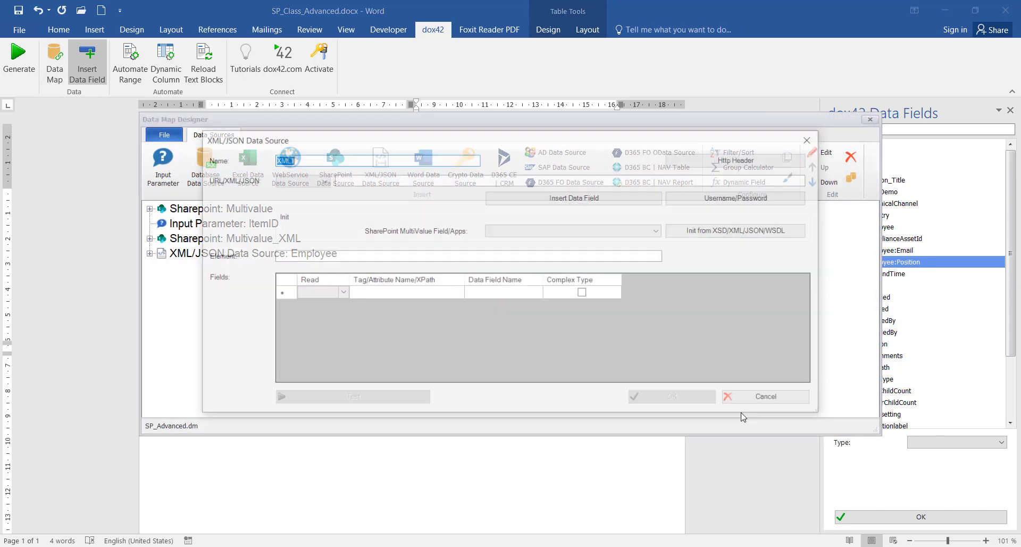
key("BackSpace")
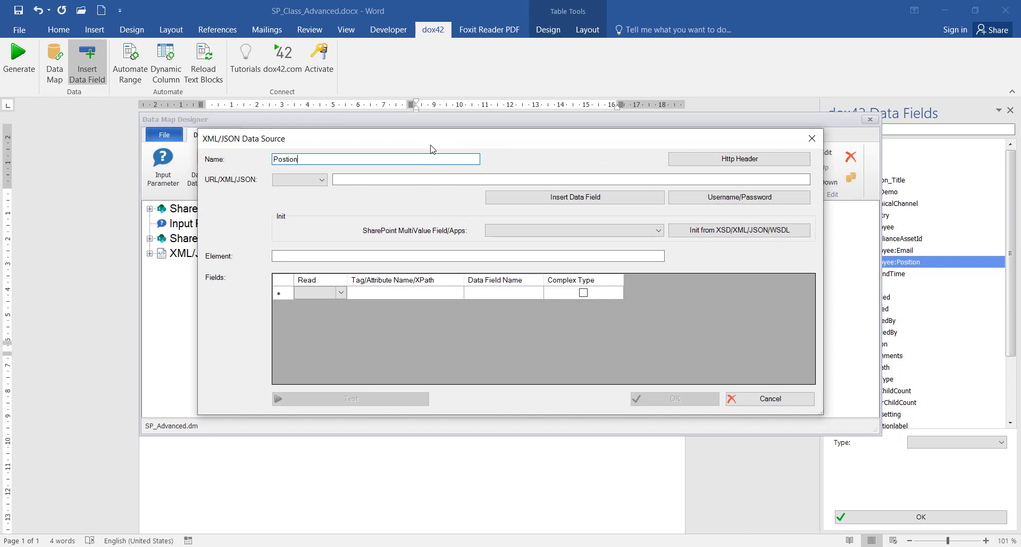
left_click(306, 180)
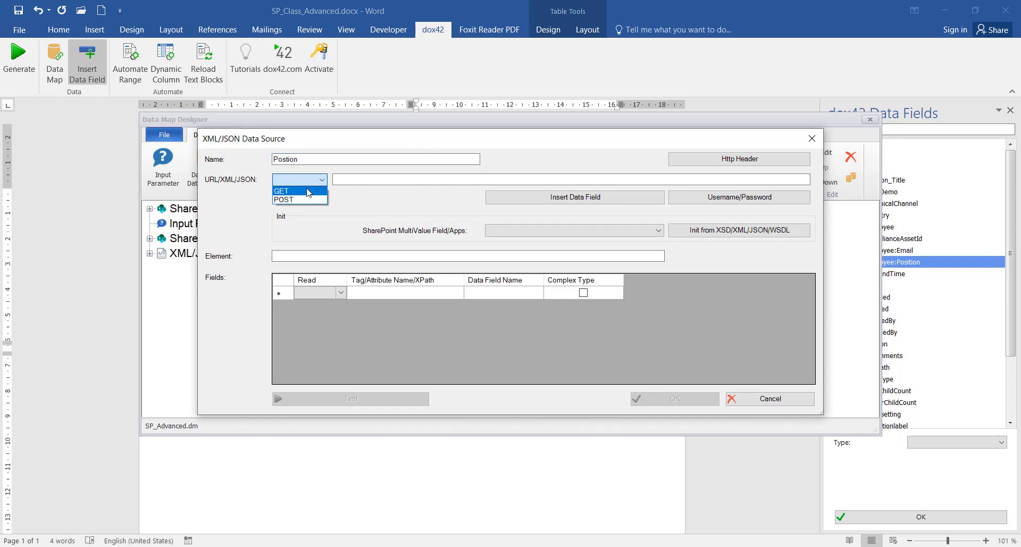
left_click(287, 190)
Set the Postion source's URL to the Multivalue_XML Employee:Position field
left_click(511, 198)
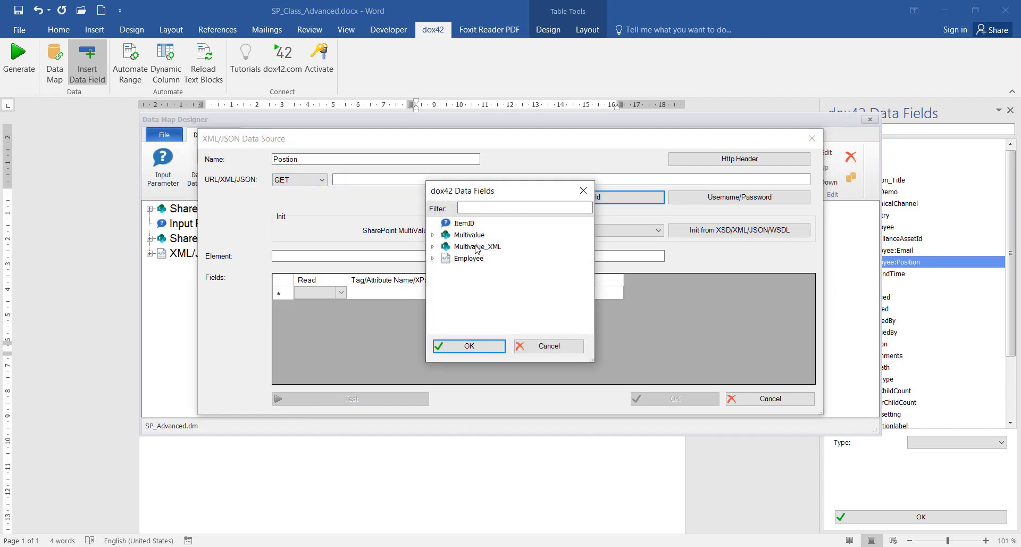
left_click(434, 247)
scroll(477, 260, "down", 2)
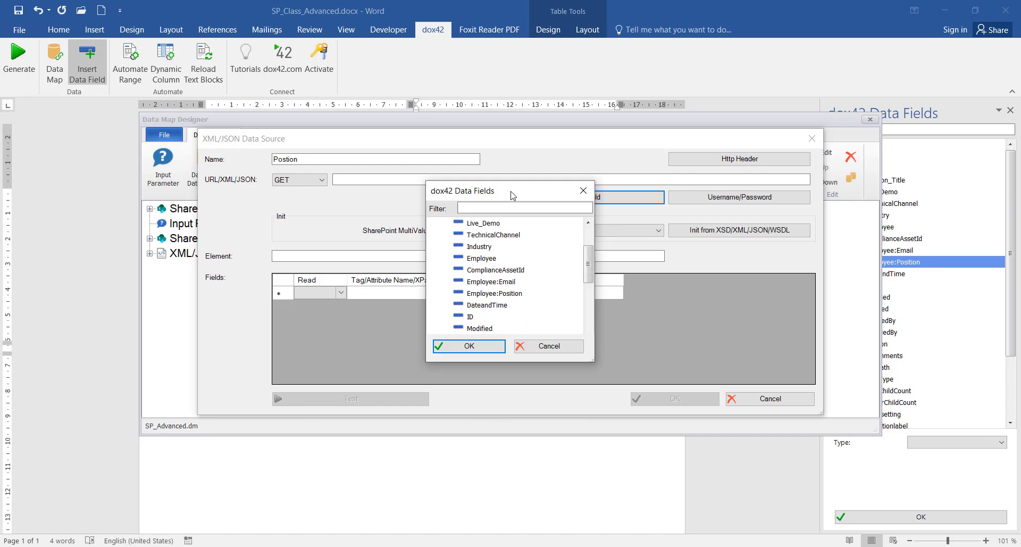
left_click(477, 295)
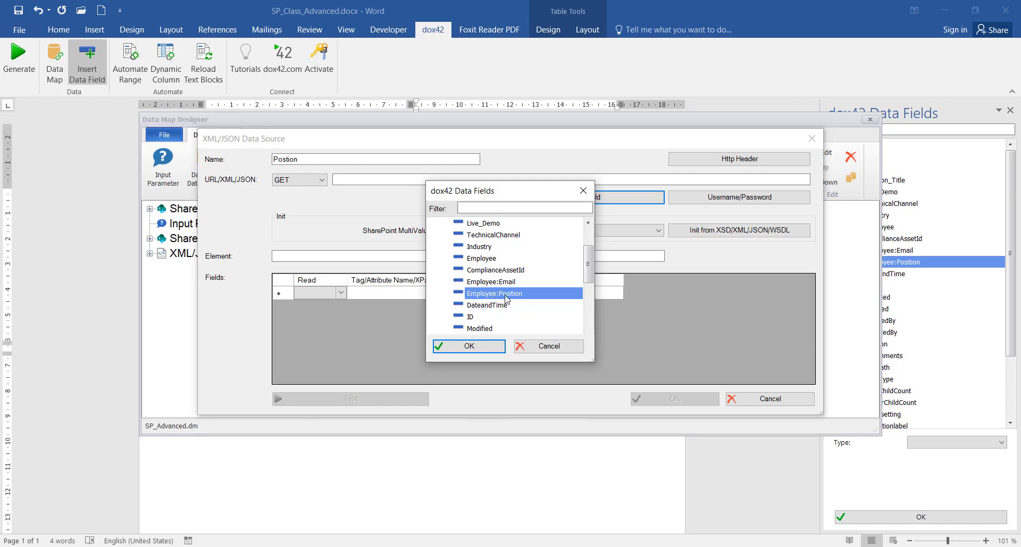
double_click(507, 300)
left_click(559, 230)
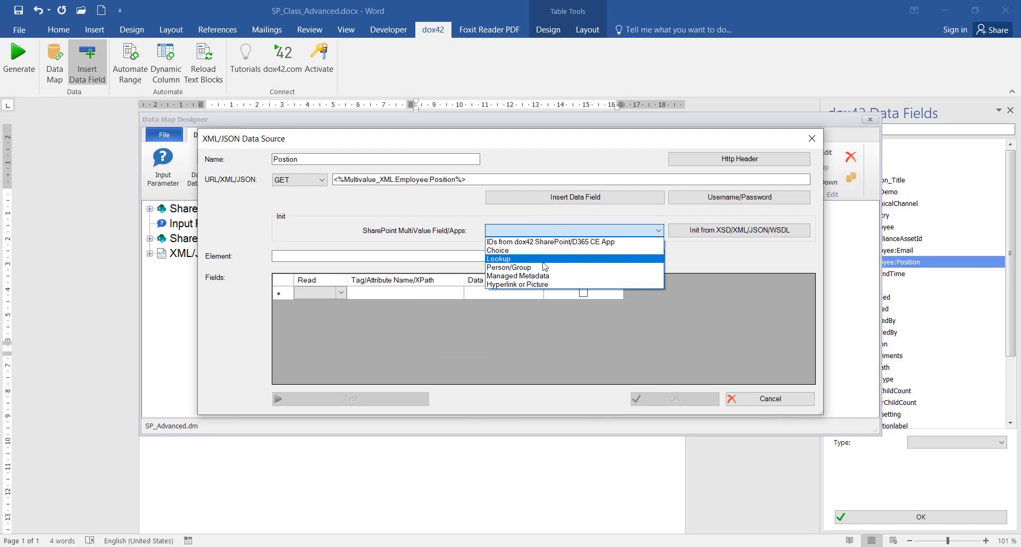
Make Postion a Lookup field type, renaming its Value field to Postion
left_click(543, 260)
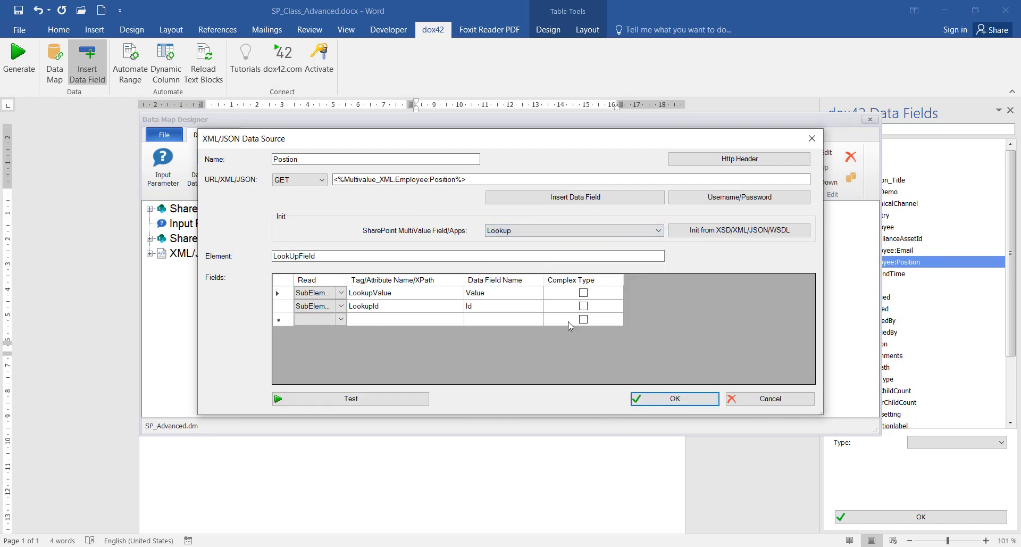
left_click(485, 292)
left_click(486, 291)
Test the Postion source, which returns three records, and add it to the data map
left_click(396, 402)
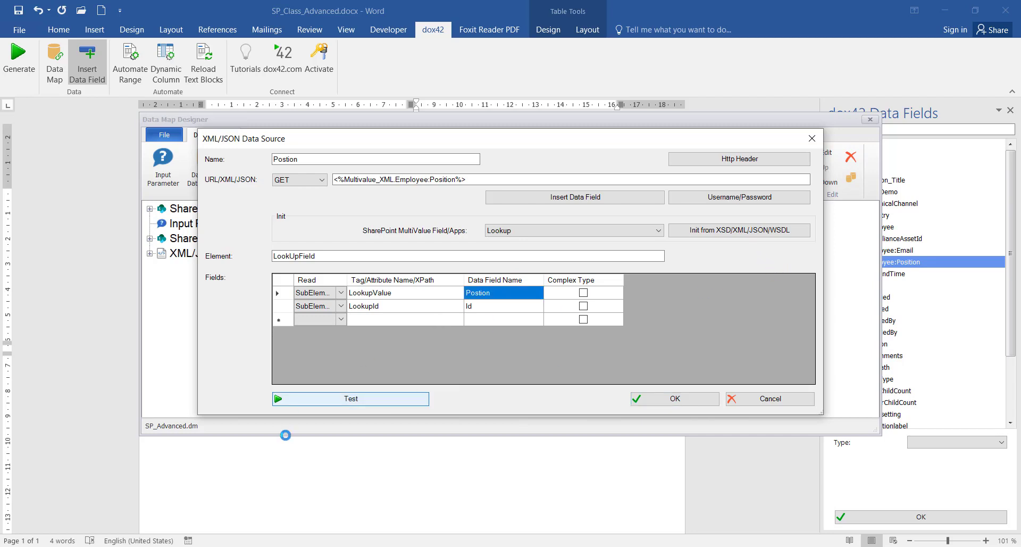
left_click_drag(272, 154, 346, 154)
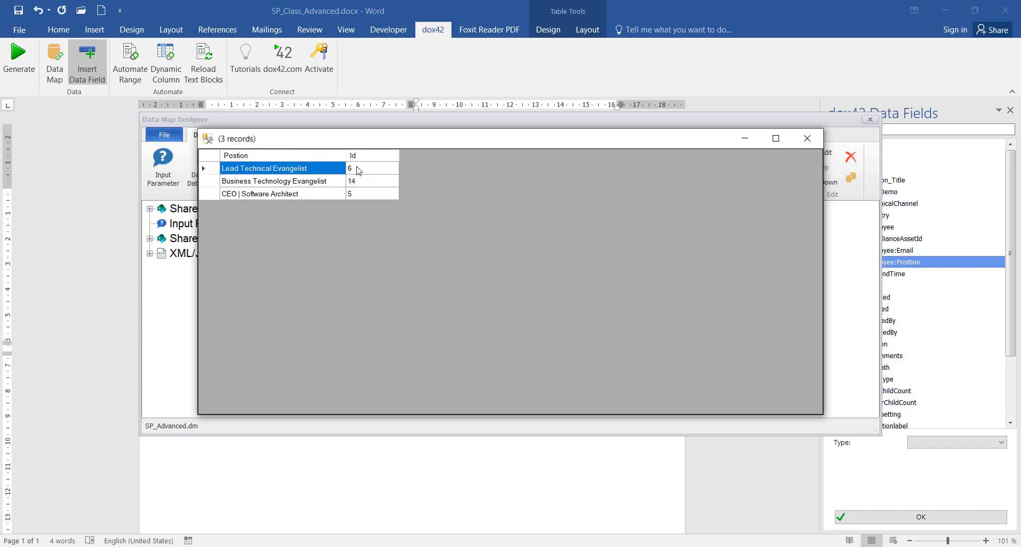
left_click(808, 139)
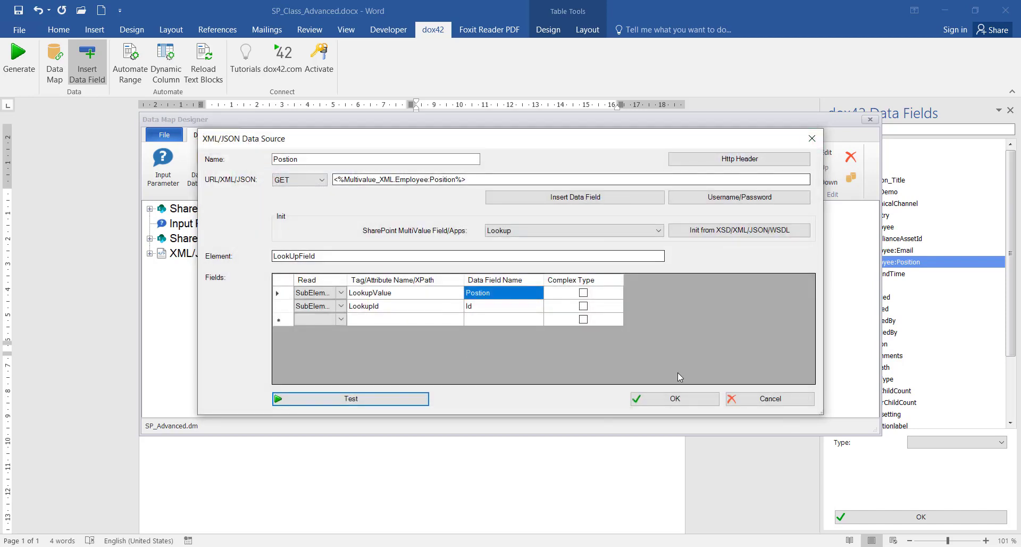
left_click(679, 400)
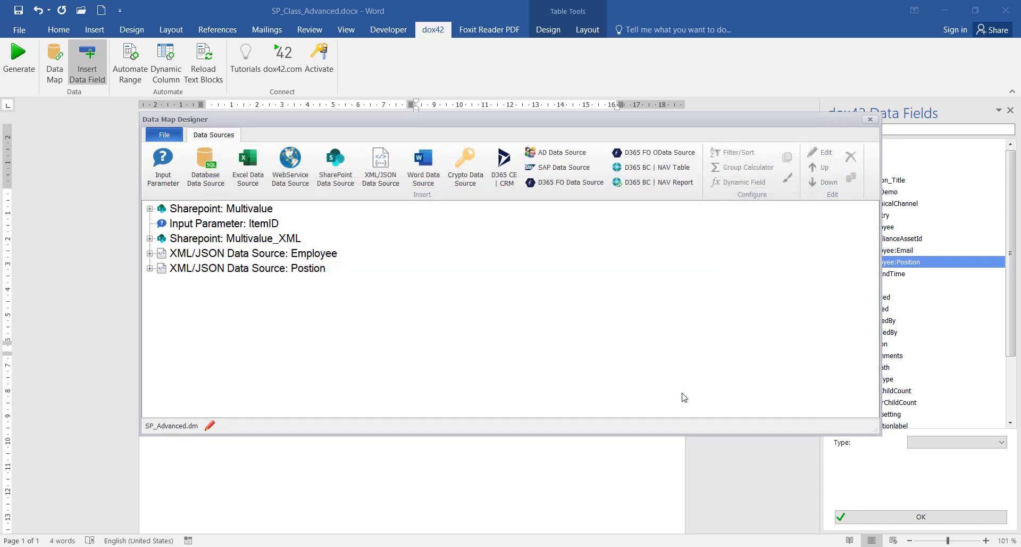
left_click(278, 274)
right_click(272, 273)
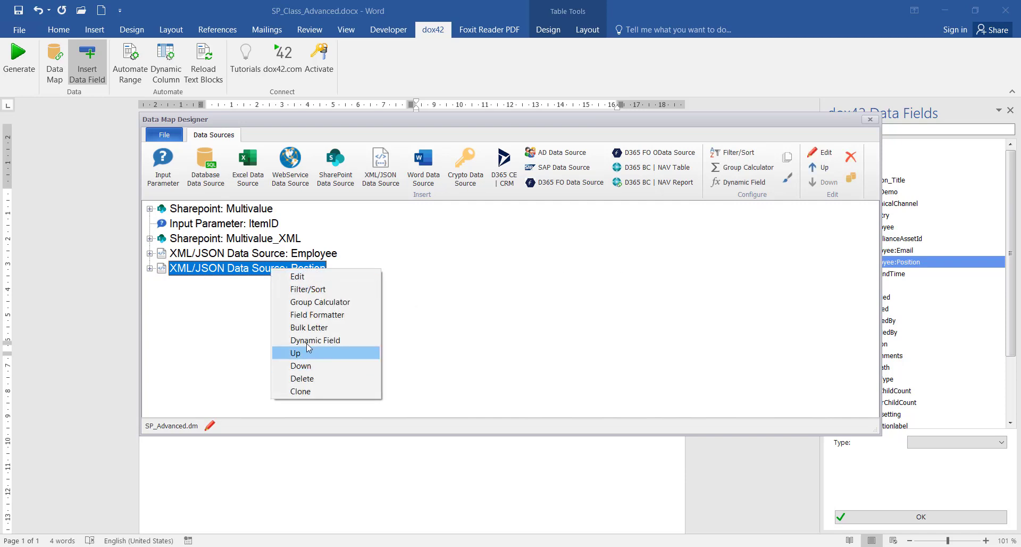
Add a filter on the Postion source's Id field using the = operator
left_click(340, 289)
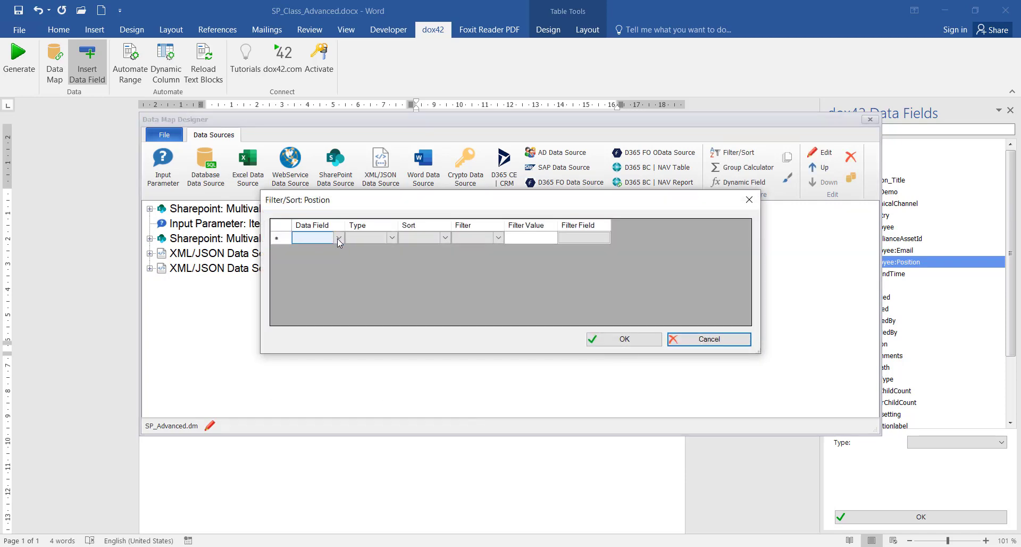
left_click(338, 237)
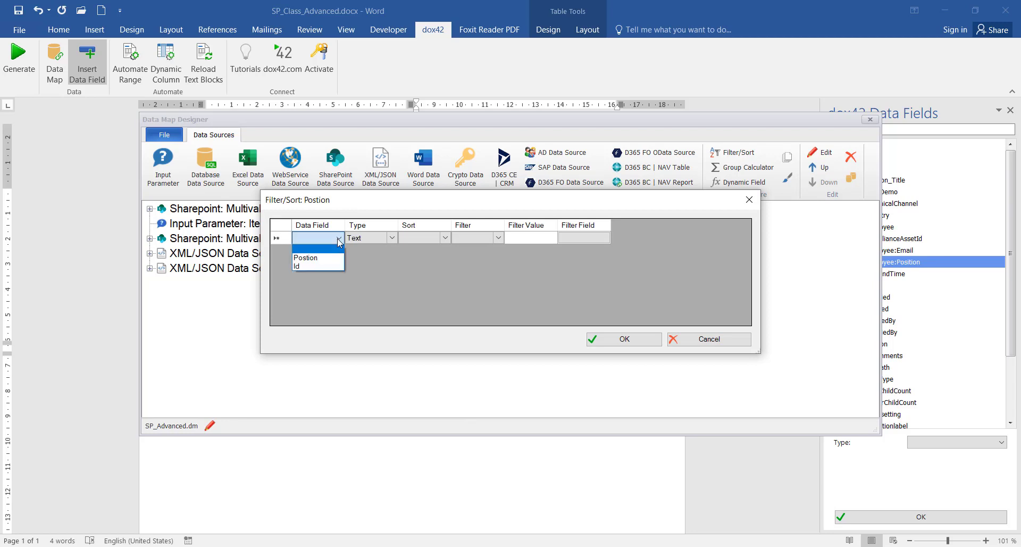
left_click(317, 266)
left_click(412, 245)
left_click(475, 244)
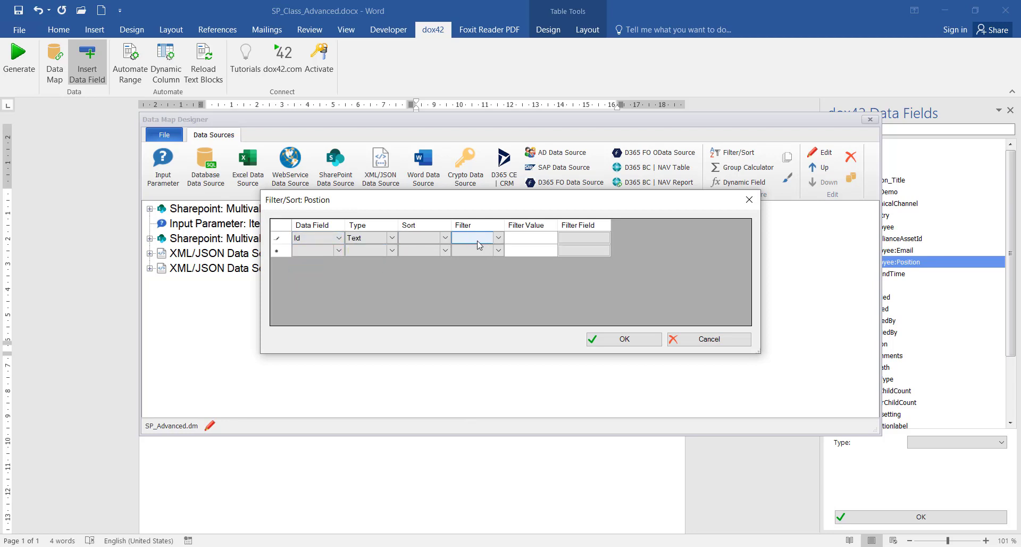
left_click(498, 238)
left_click(476, 256)
Compare the filter against Employee.Id, then close the data map and save the changes
left_click(585, 243)
left_click(585, 243)
left_click(432, 258)
left_click(472, 282)
left_click(500, 349)
left_click(620, 339)
left_click(873, 120)
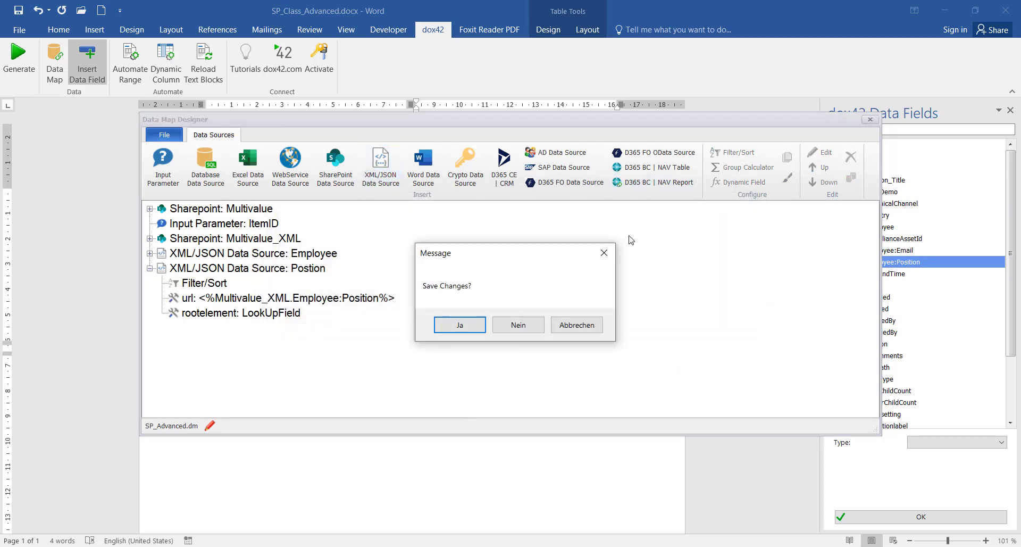
left_click(456, 322)
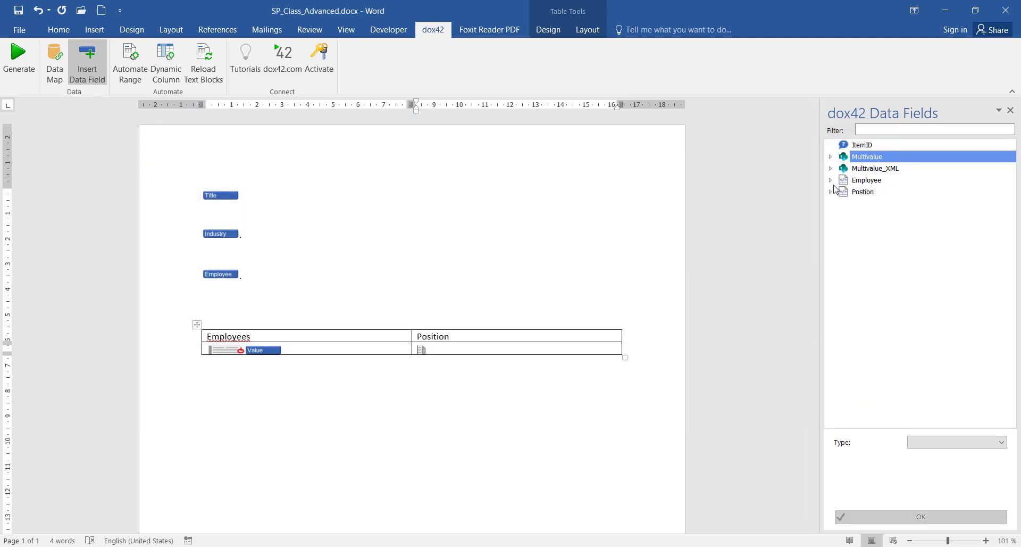
Drag the Postion field into the table's Position cell, then generate, saving the template first
left_click(832, 192)
left_click(879, 205)
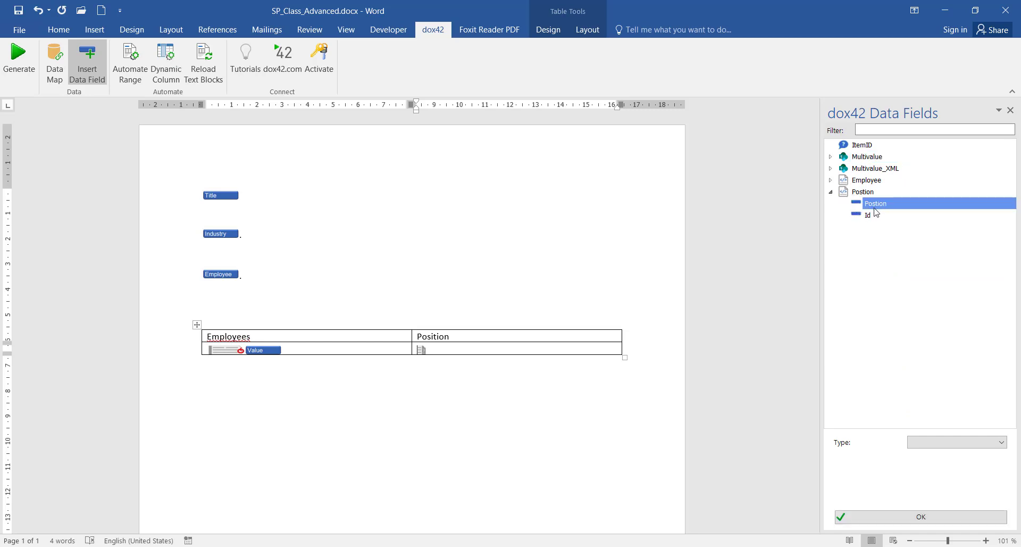
left_click_drag(876, 207, 422, 355)
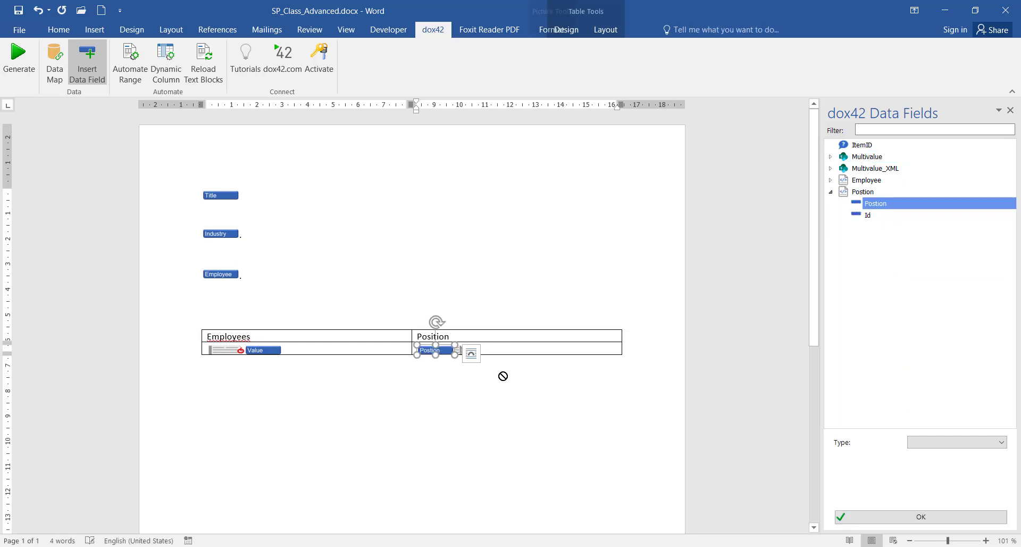
left_click(18, 59)
left_click(528, 325)
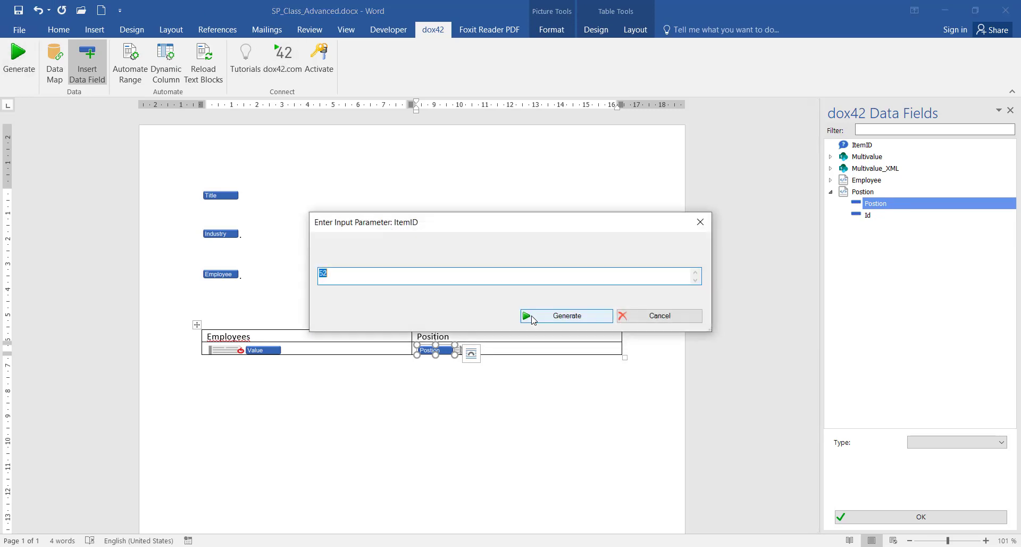
Generate the document for ItemID 52, review it, and close it without saving
left_click(532, 313)
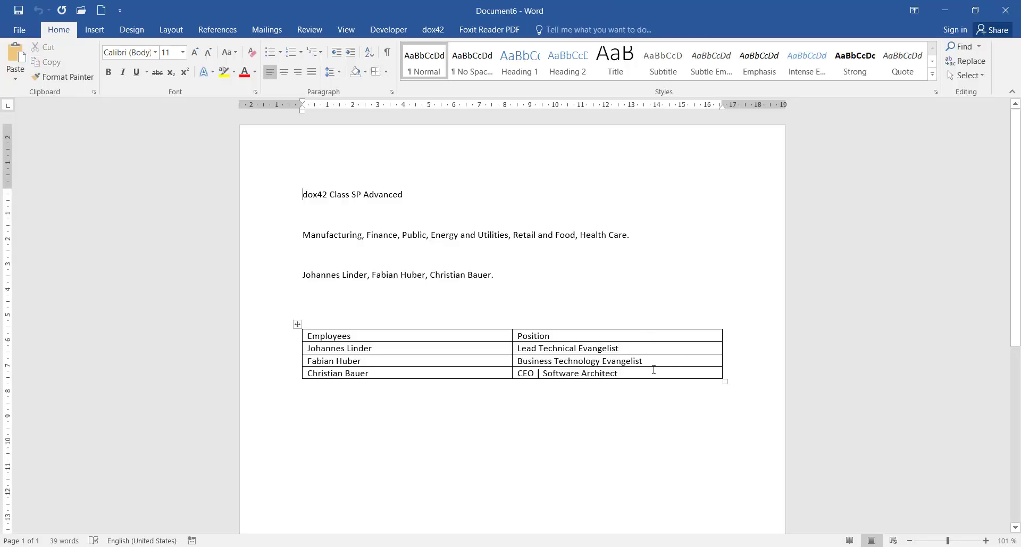
scroll(639, 369, "down", 2)
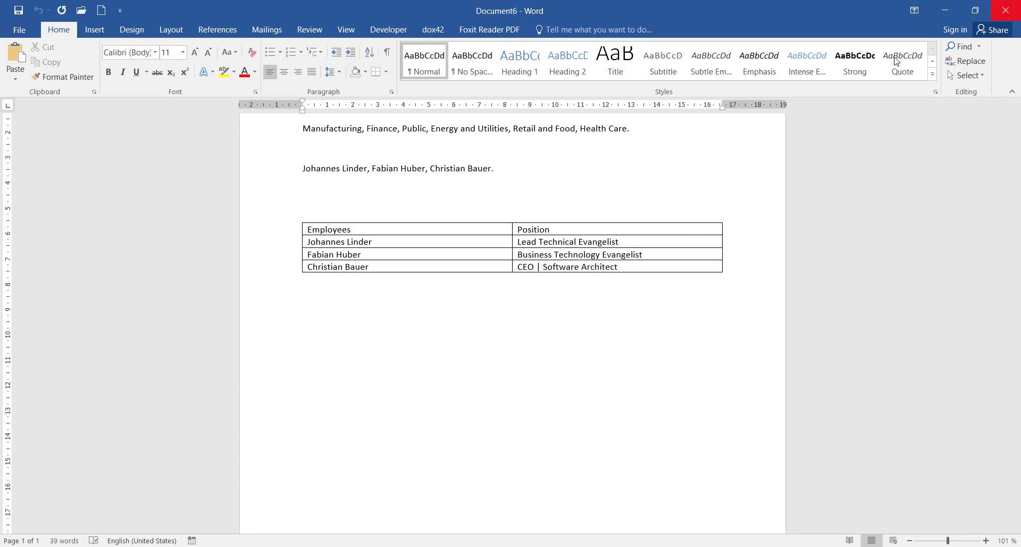
left_click(992, 10)
left_click(511, 303)
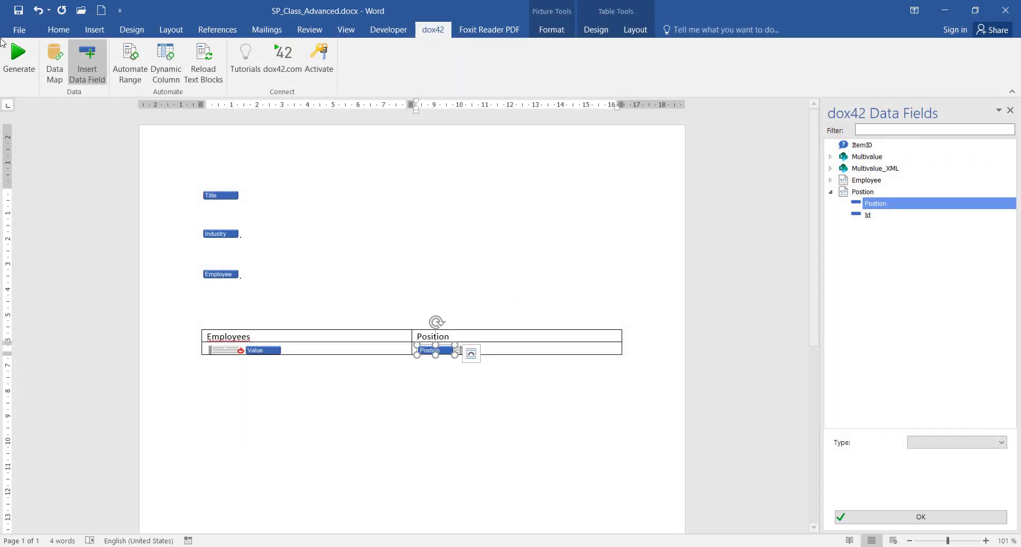
Generate the document for ItemID 27, review it, and discard it unsaved
left_click(19, 58)
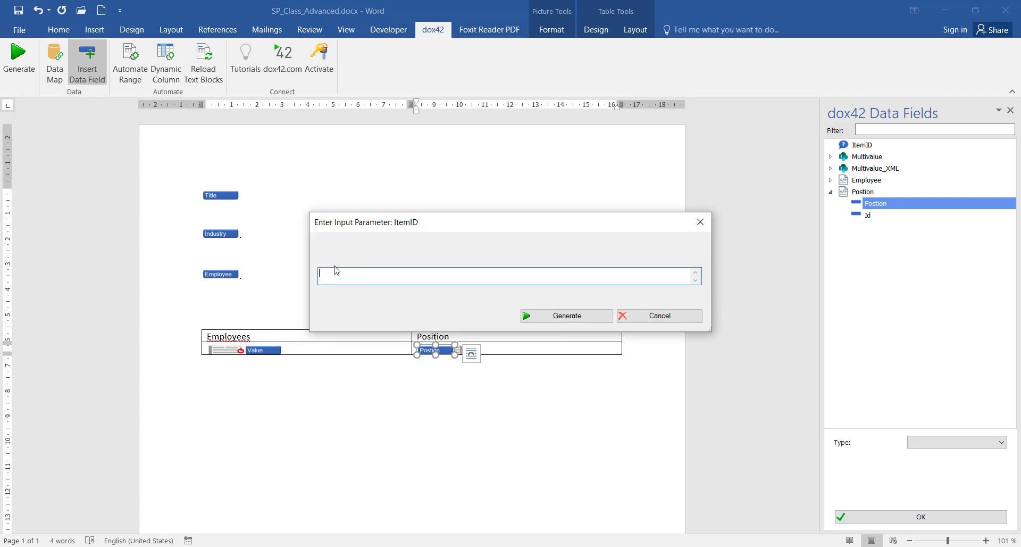
left_click(588, 317)
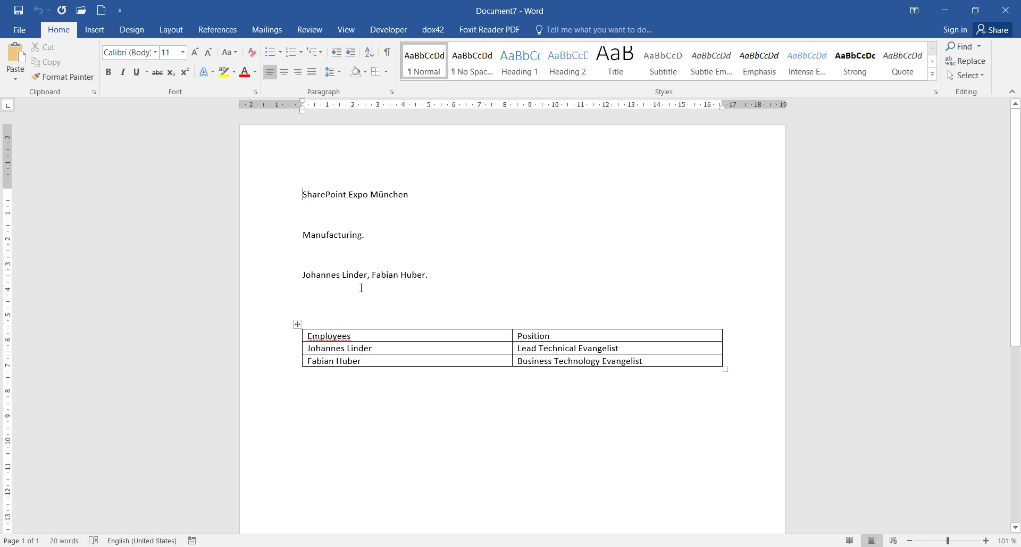
left_click(1005, 11)
left_click(511, 307)
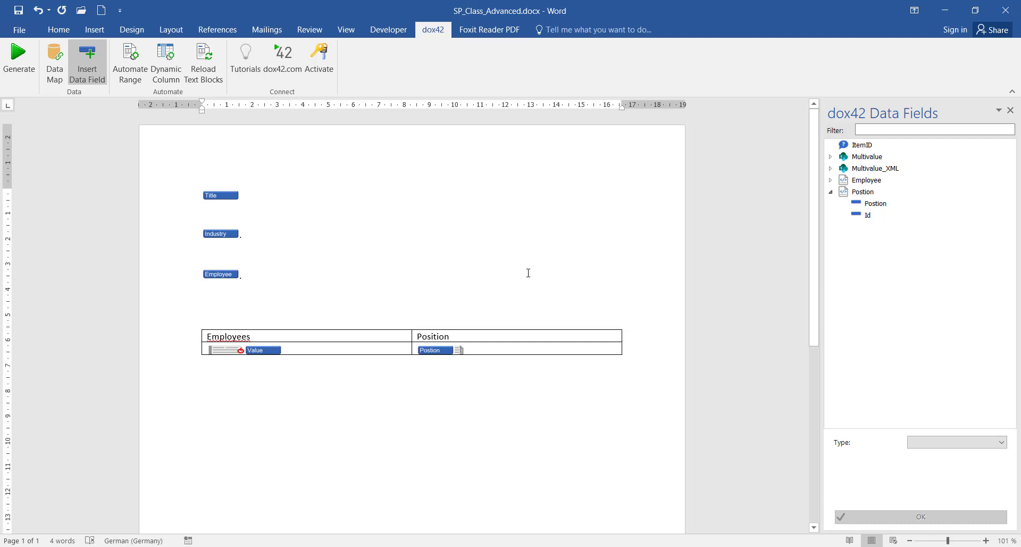
key("alt+Tab")
Check the three photos in folder 52 of the Sales Orders - Employees library, then minimize Firefox
left_click(301, 322)
scroll(298, 319, "down", 1)
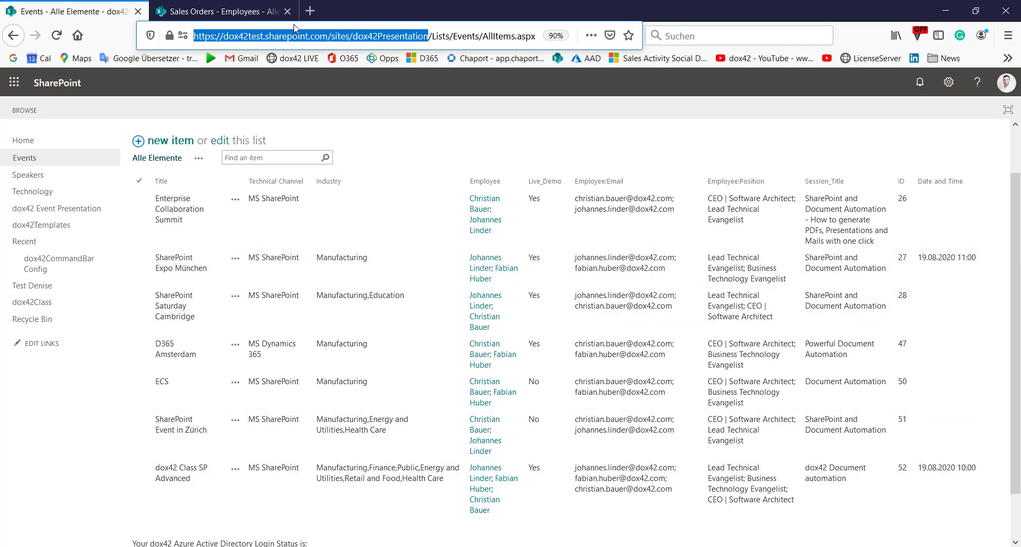
left_click(251, 12)
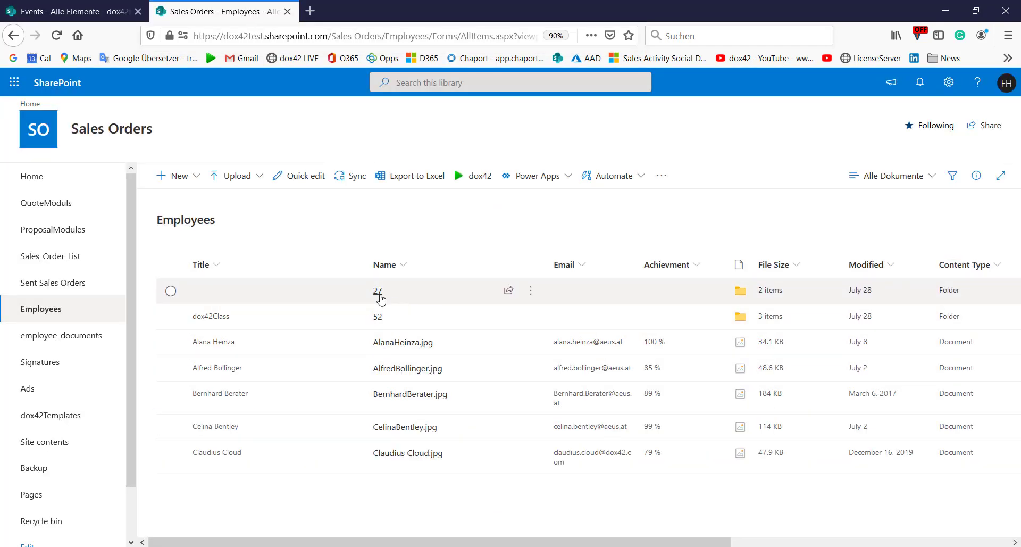
left_click(382, 320)
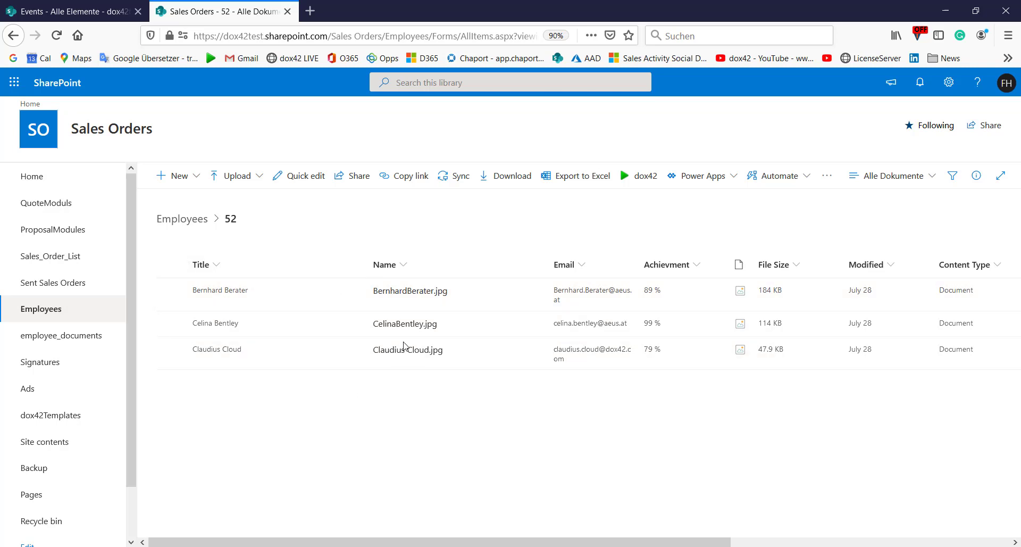
mouse_move(411, 356)
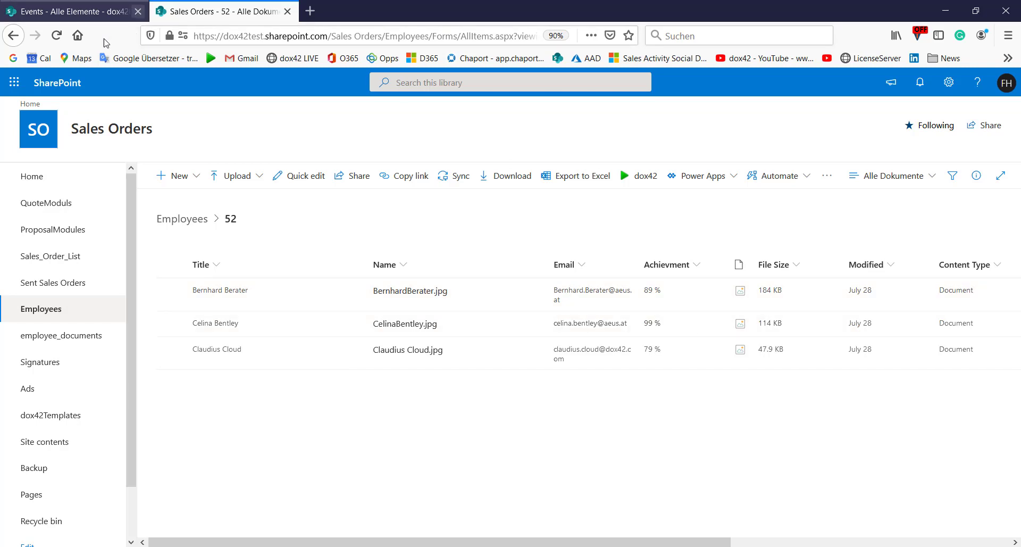
left_click(13, 35)
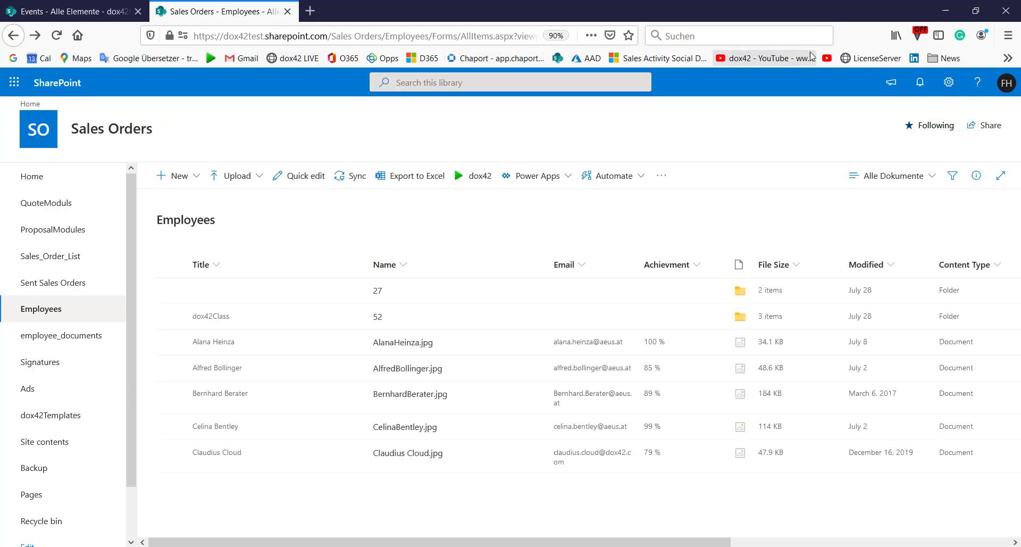
left_click(946, 11)
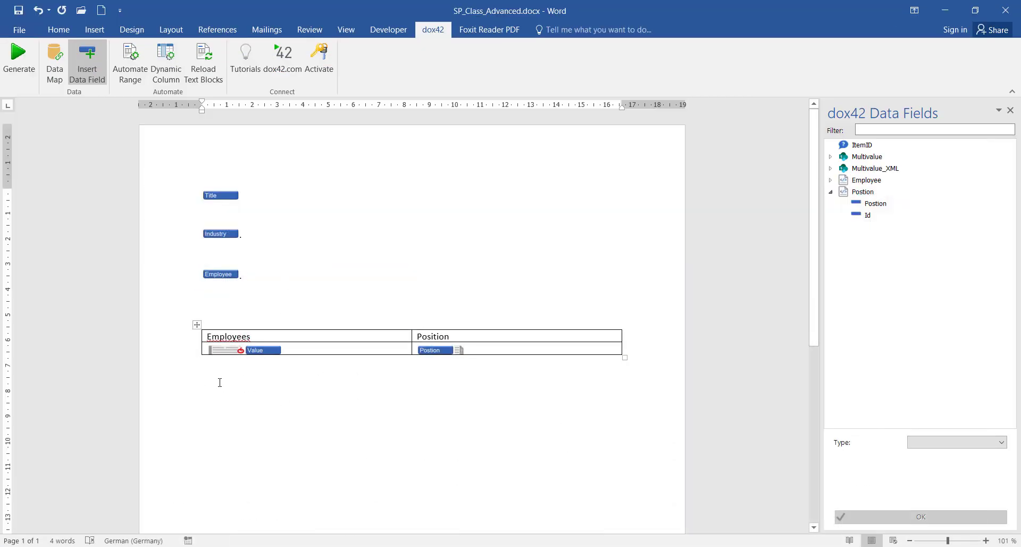
Add a new SharePoint data source in the Data Map named Folder
left_click(55, 63)
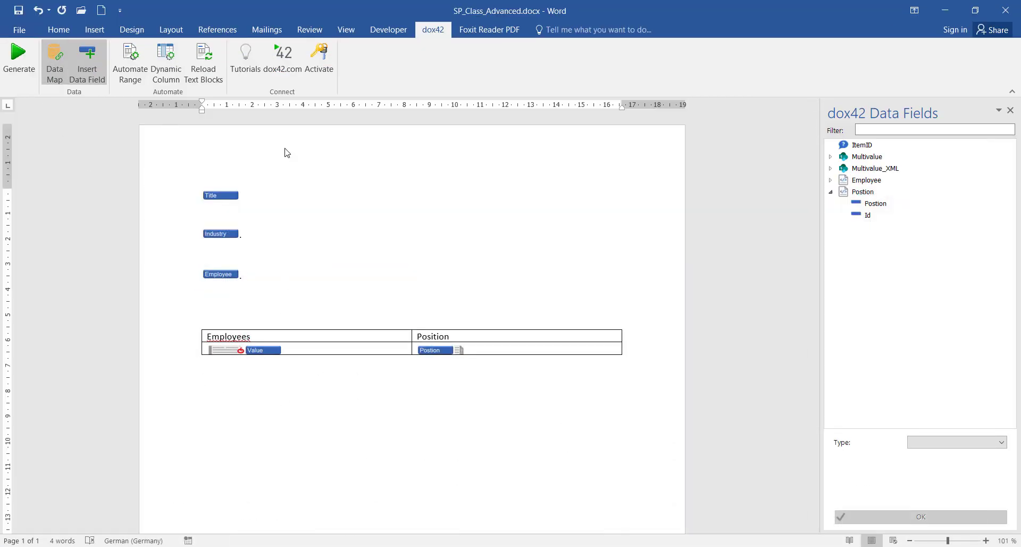
left_click(326, 163)
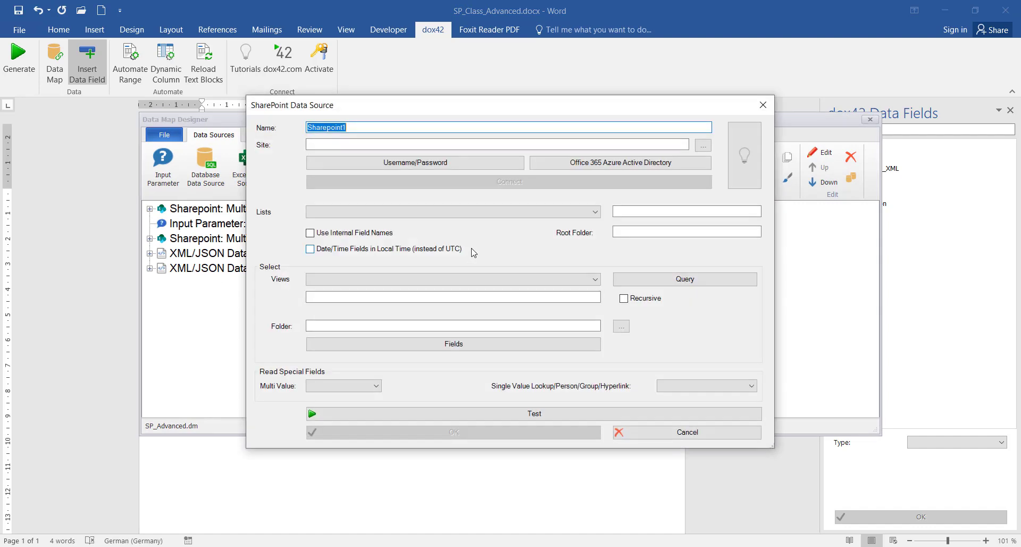
key("BackSpace")
type("Folder")
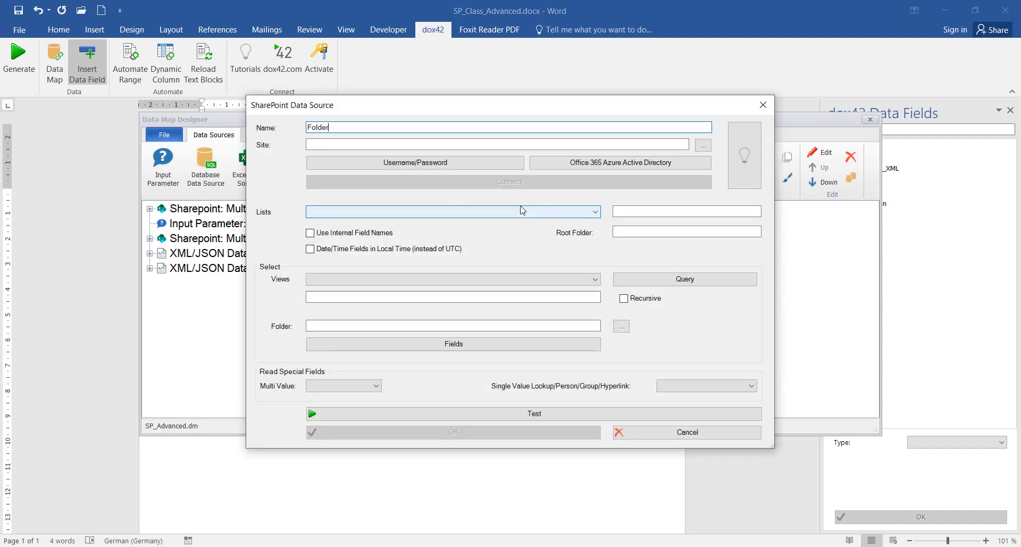
left_click(469, 144)
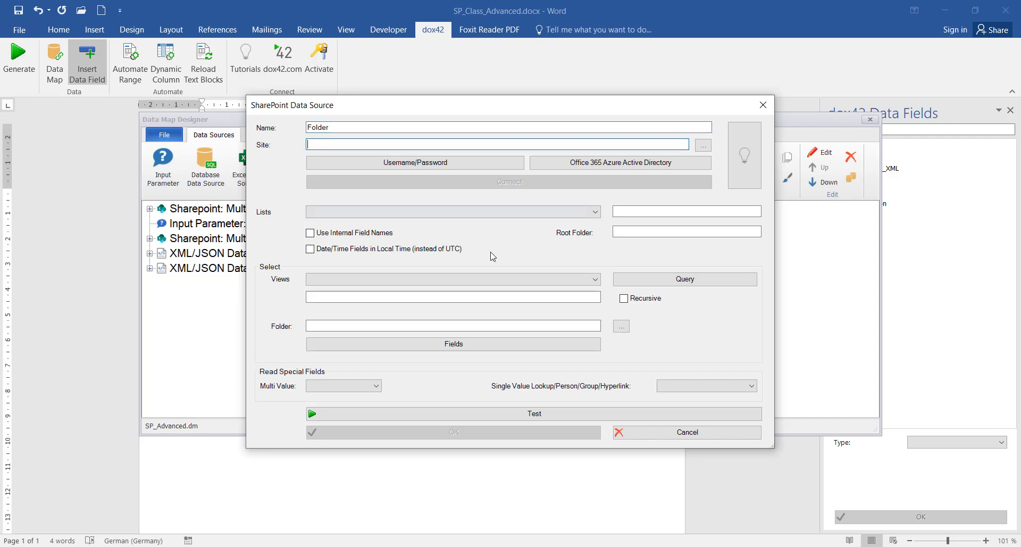
Copy the Sales Orders site address from the browser and paste it as the site URL
key("alt+Tab")
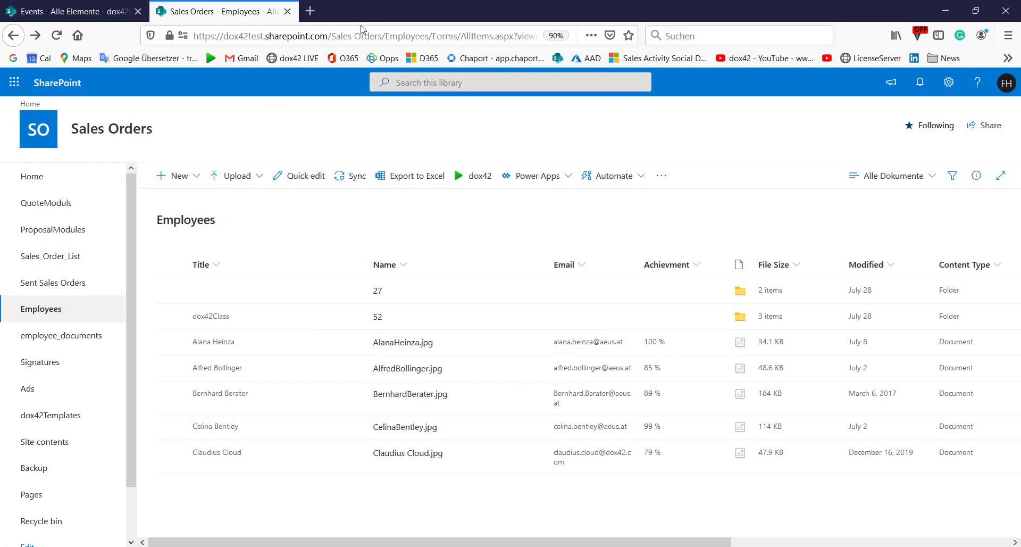
left_click(397, 35)
left_click(389, 35)
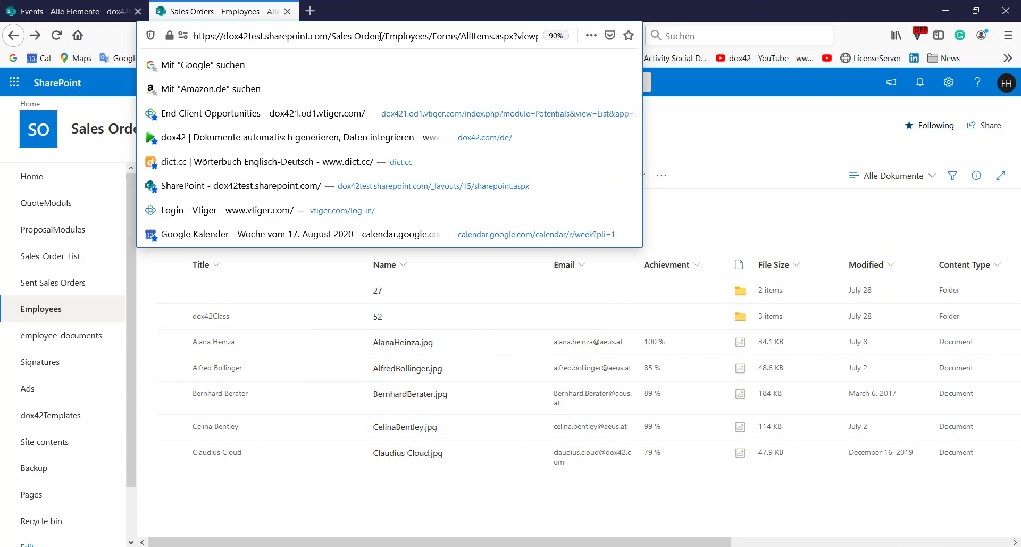
left_click_drag(383, 36, 97, 42)
key("ctrl+c")
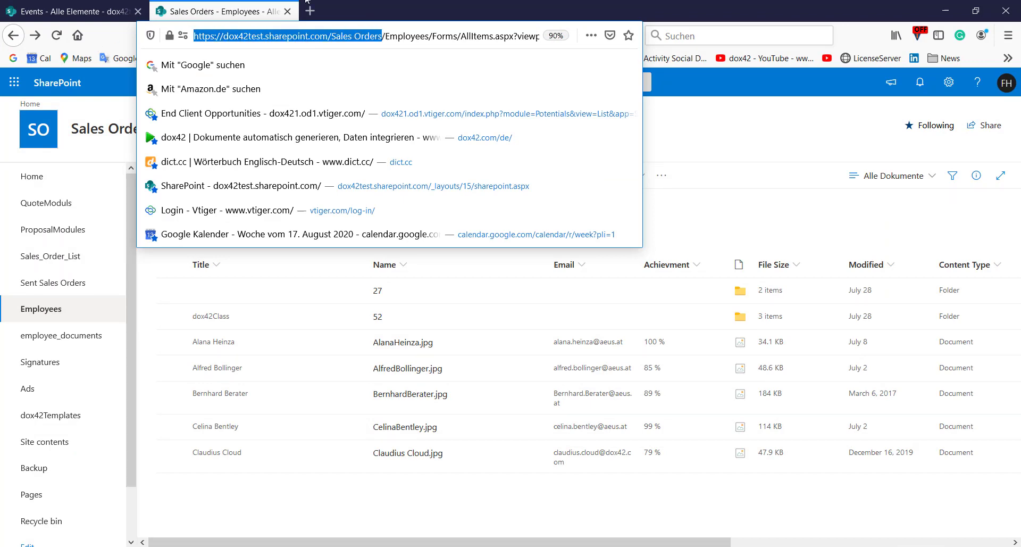
left_click(945, 11)
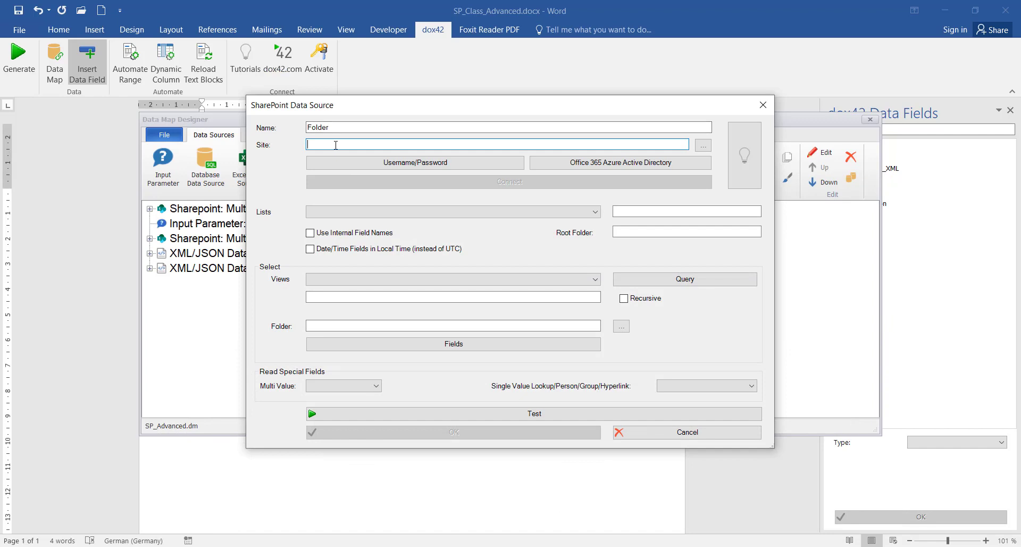
key("ctrl+v")
Enter the Username/Password sign-in credentials for the SharePoint site and confirm them
left_click(420, 163)
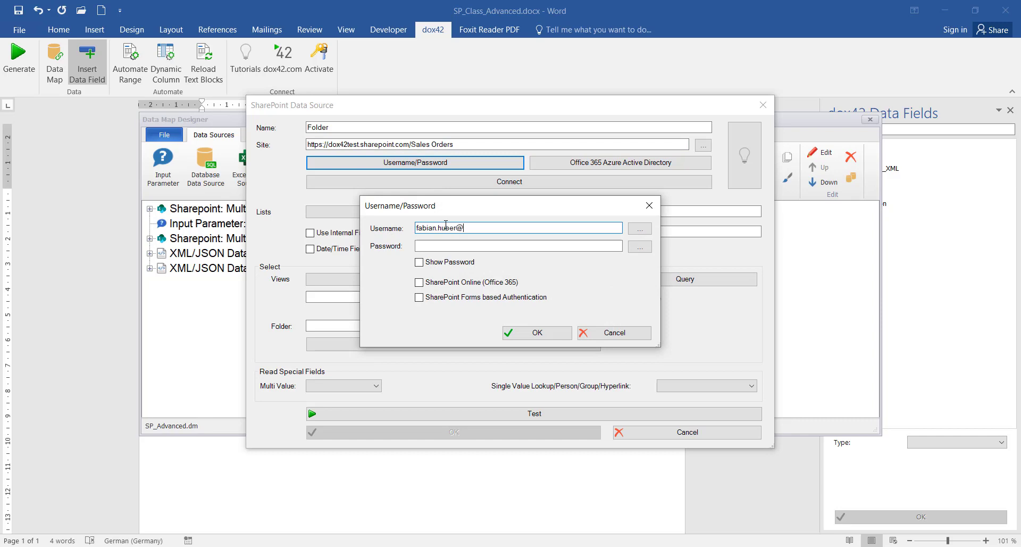
type("m")
key("Tab")
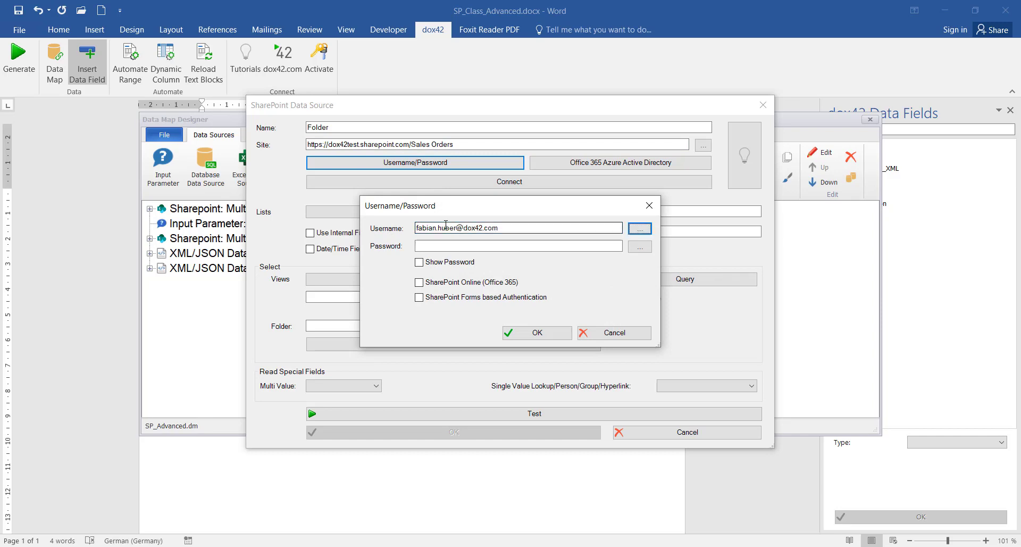
key("Tab")
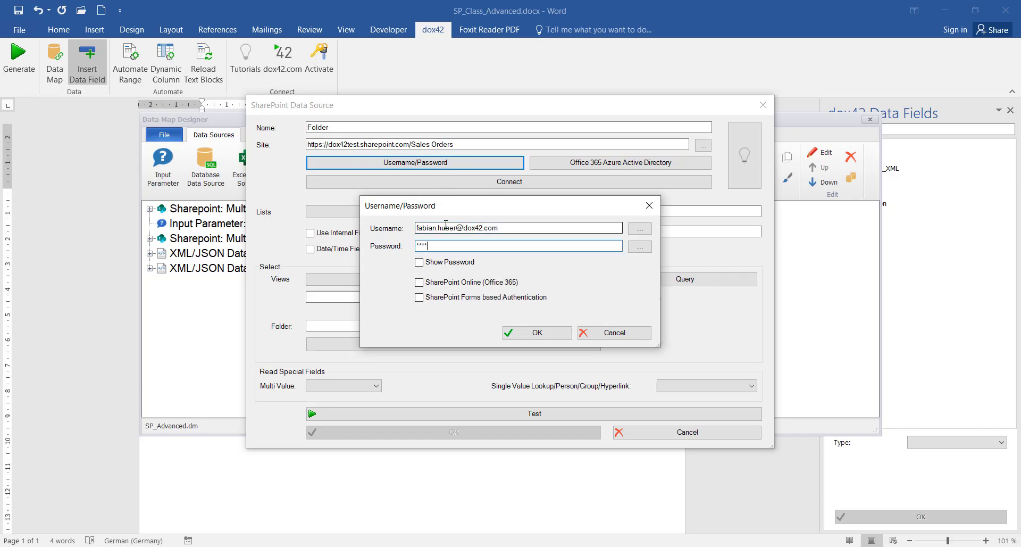
left_click(548, 333)
Connect to the SharePoint site and choose the Employees list as the source
left_click(510, 184)
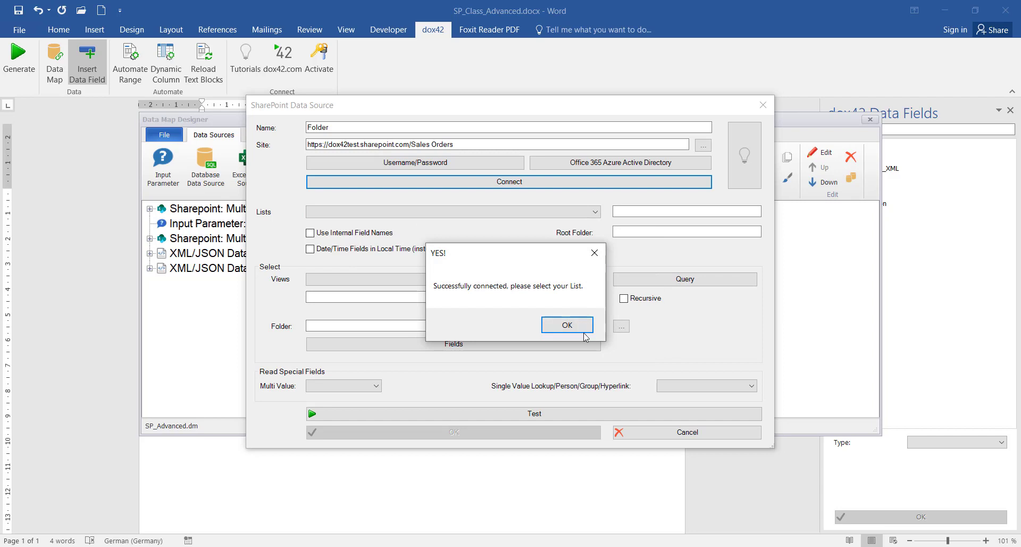
left_click(583, 329)
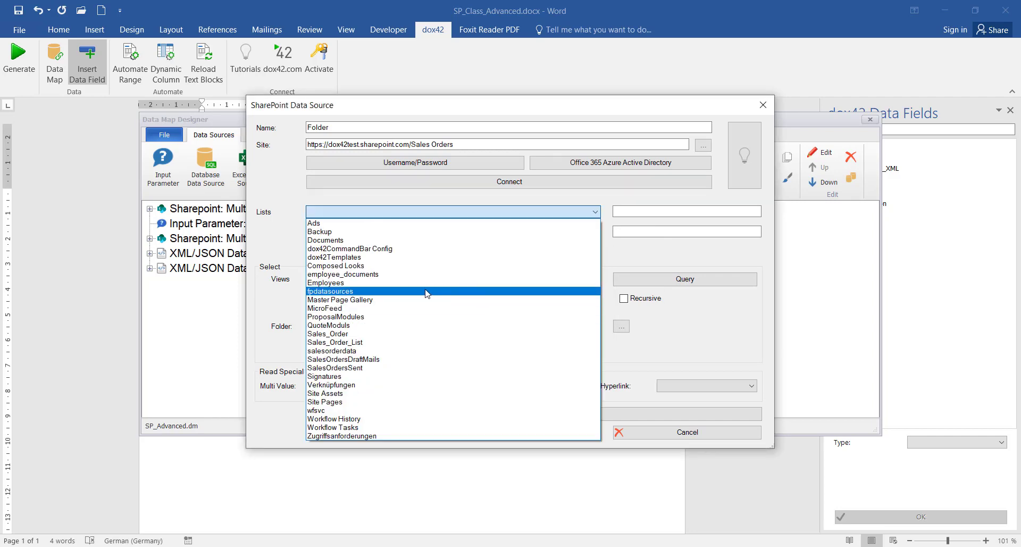
left_click(342, 283)
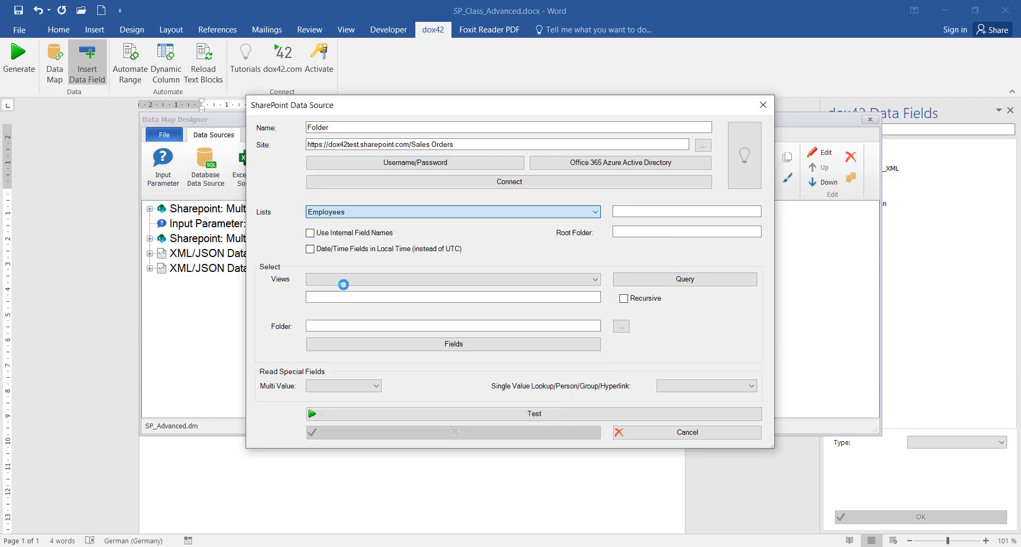
Test the Folder source and inspect the folder 52 and 27 rows among seven records
left_click(534, 413)
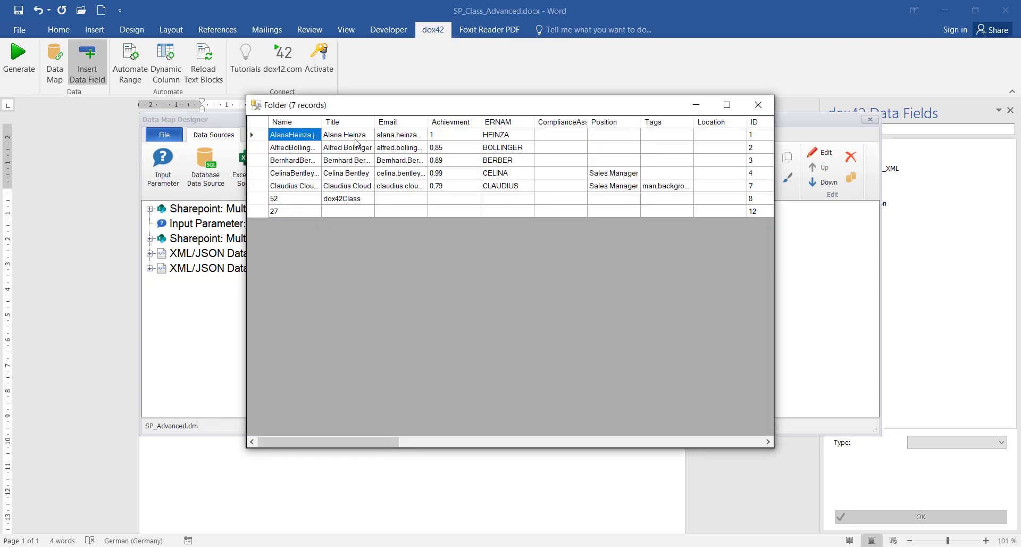
left_click(289, 197)
left_click(294, 211)
left_click(291, 202)
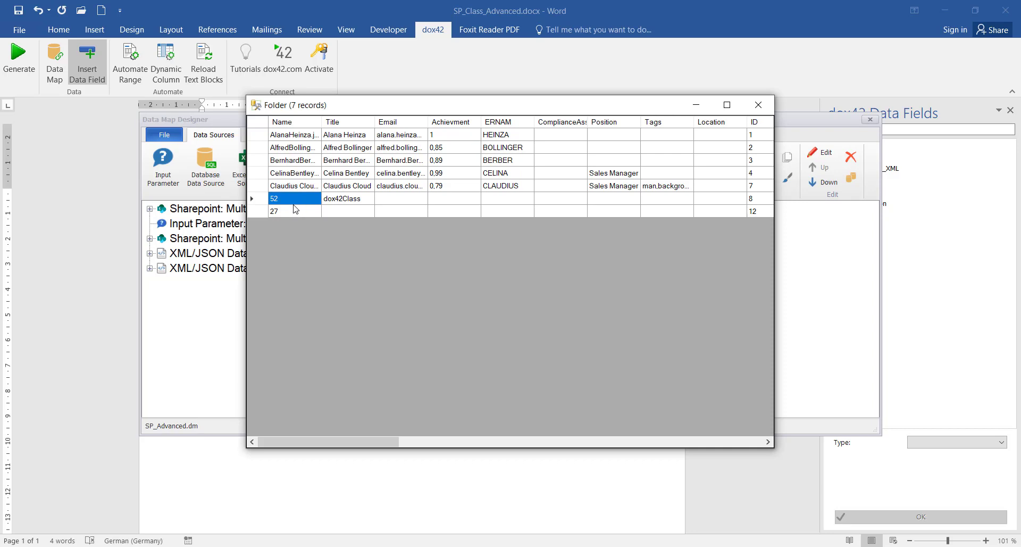
left_click(295, 213)
left_click(293, 200)
left_click(766, 109)
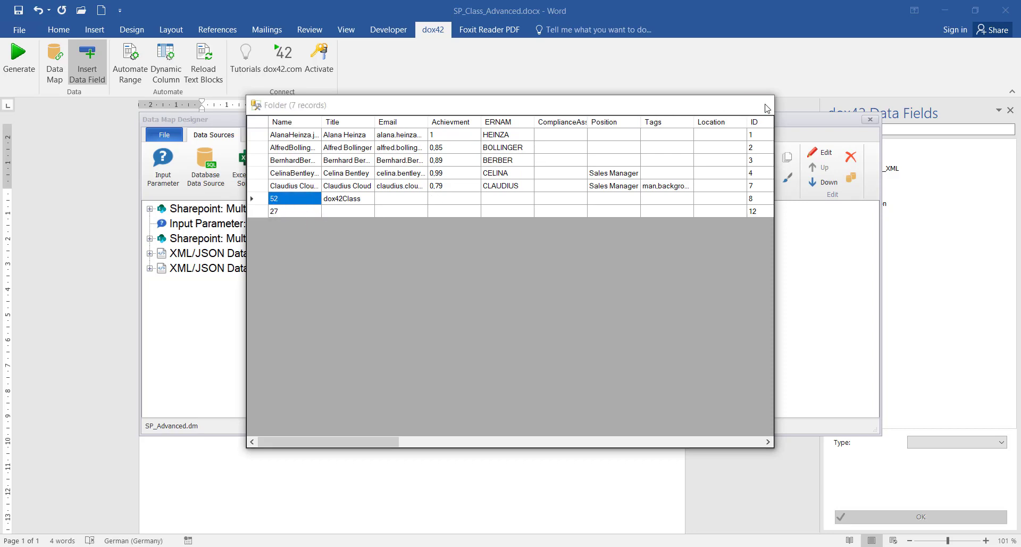
left_click(342, 324)
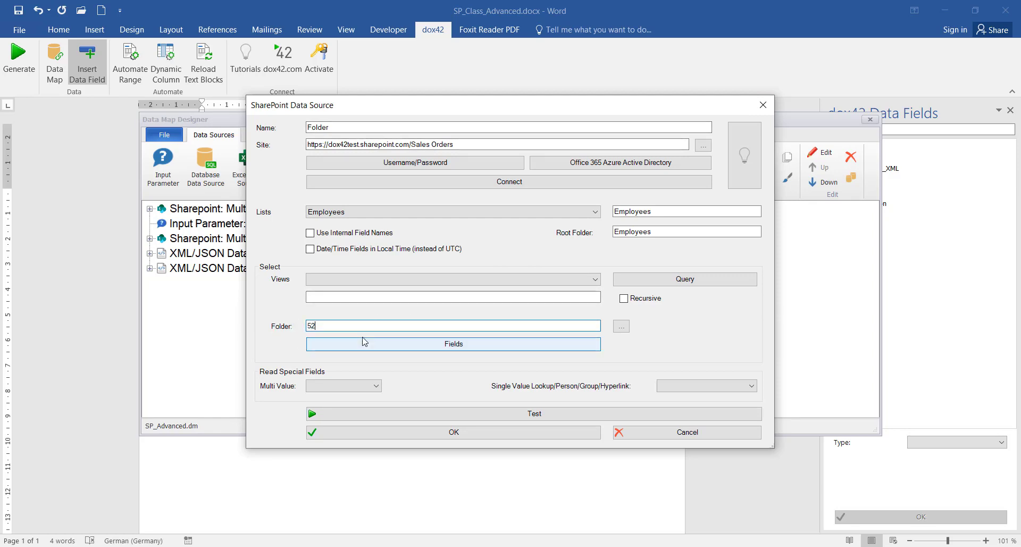
left_click_drag(448, 106, 601, 94)
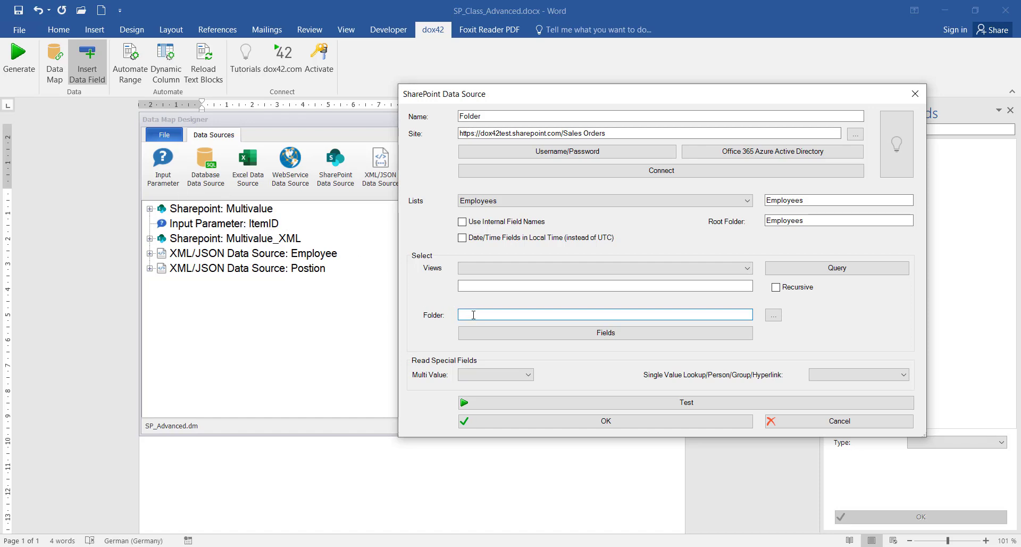
Set the Folder source's folder value to the <%ItemID%> field
left_click(775, 315)
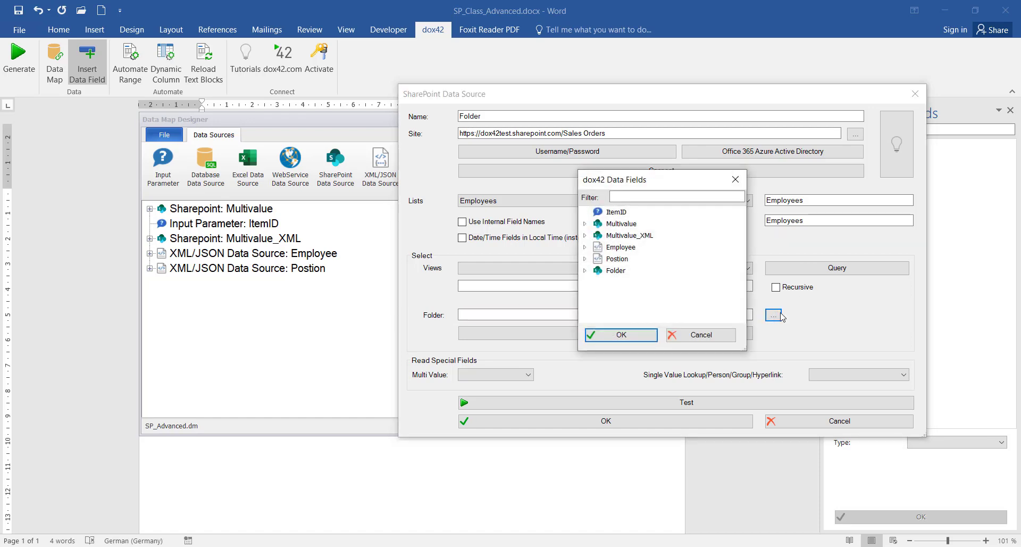
left_click(608, 213)
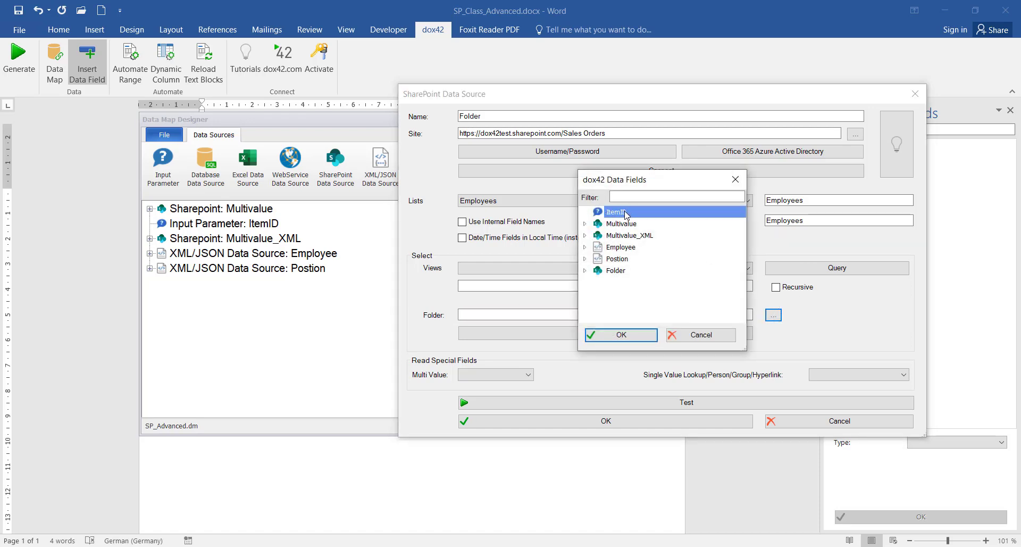
double_click(626, 213)
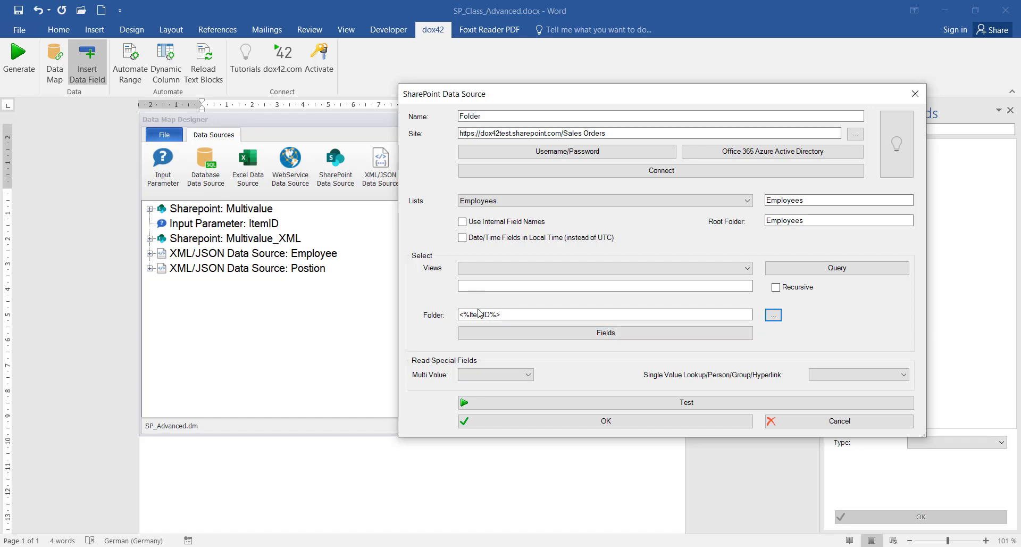
double_click(488, 314)
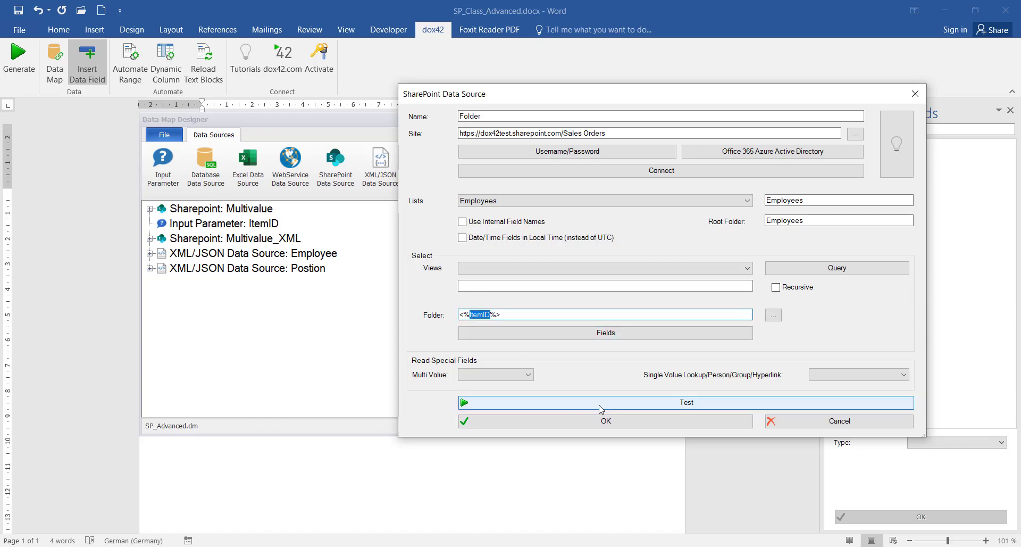
Test the Folder source (three records), add it, and save the data map changes
left_click(634, 402)
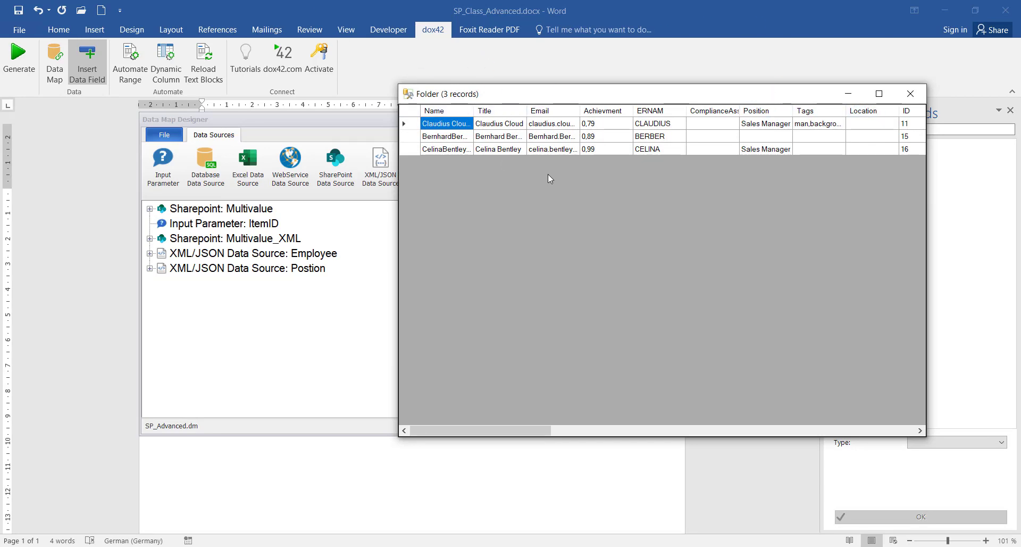
left_click(911, 94)
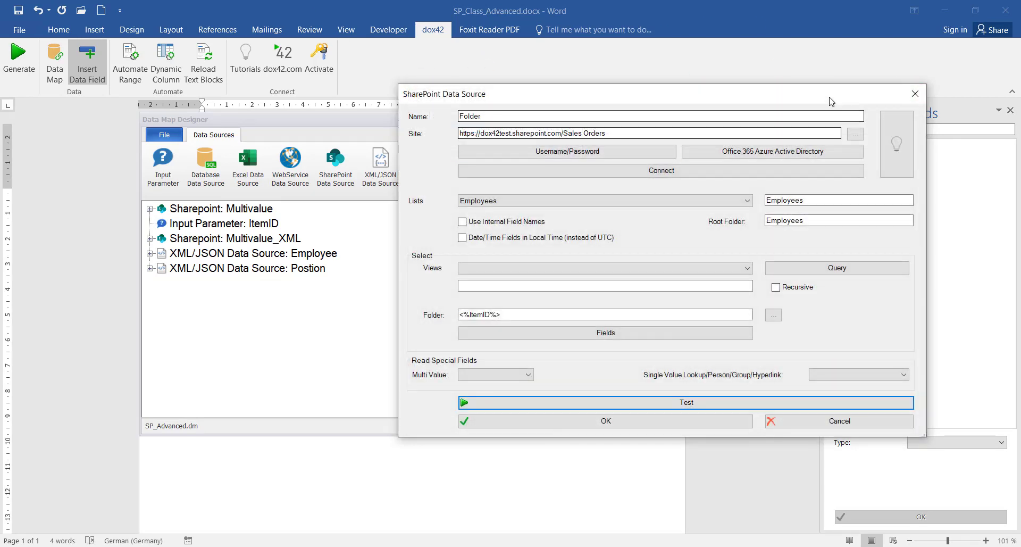
left_click(630, 423)
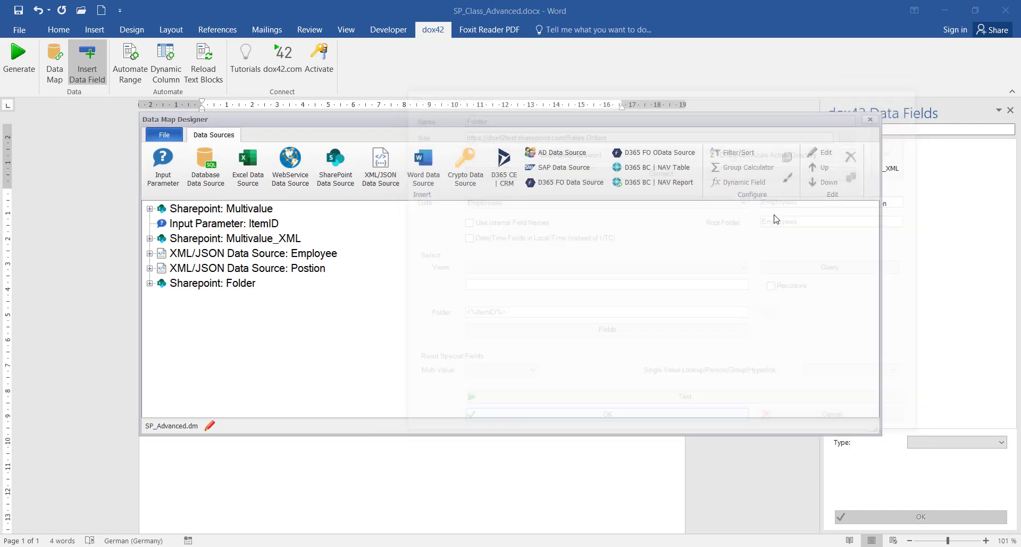
left_click(870, 121)
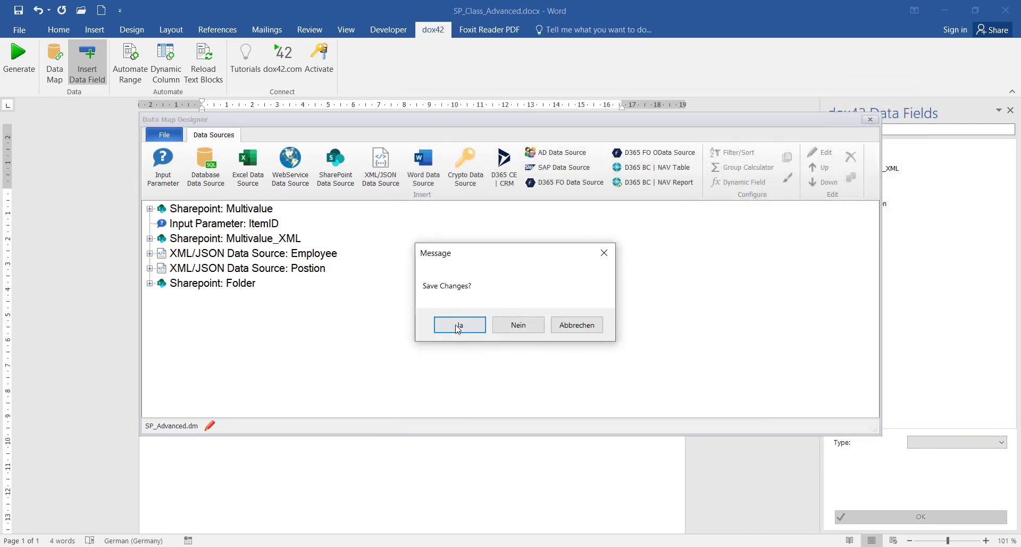
left_click(456, 323)
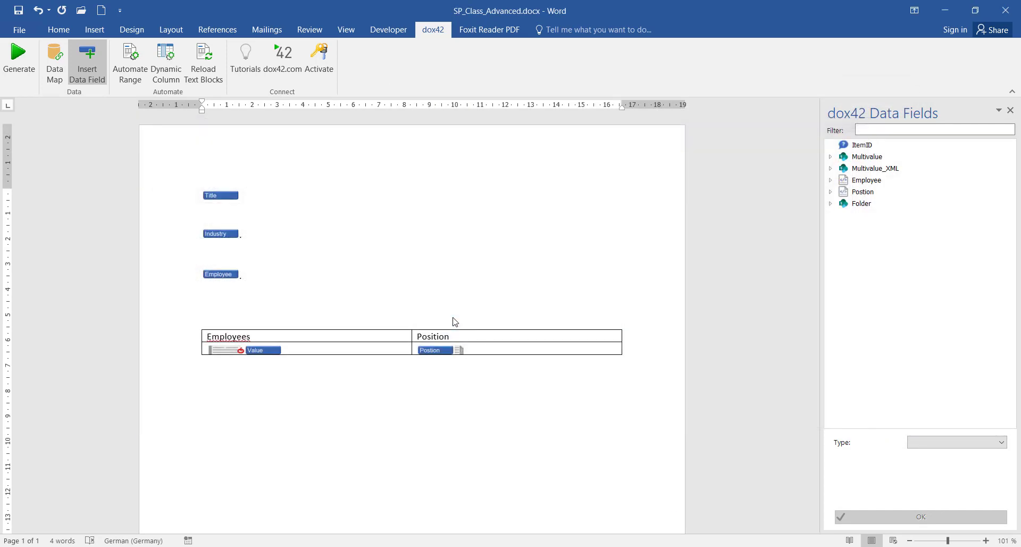
Insert the Folder source's URLPath field below the Employees/Position table
left_click(831, 204)
scroll(888, 314, "down", 2)
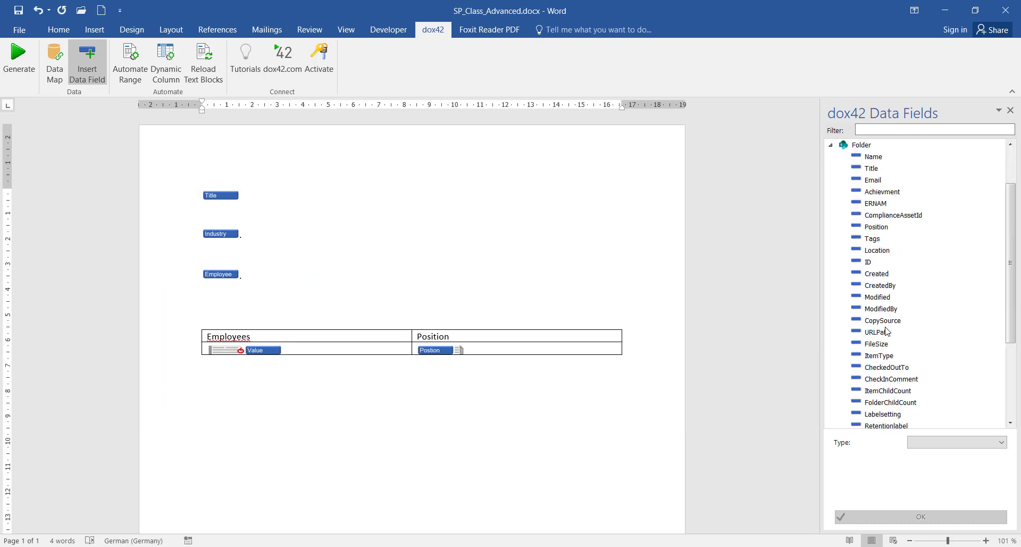
left_click(886, 333)
double_click(887, 333)
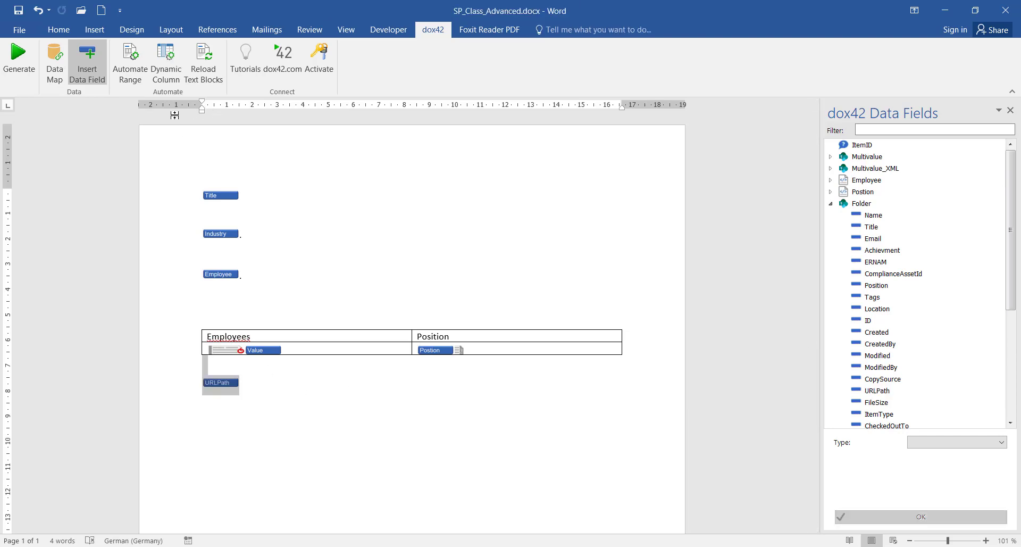
Make the URLPath block an automated range repeating for Folder, with an empty line above it
left_click(140, 56)
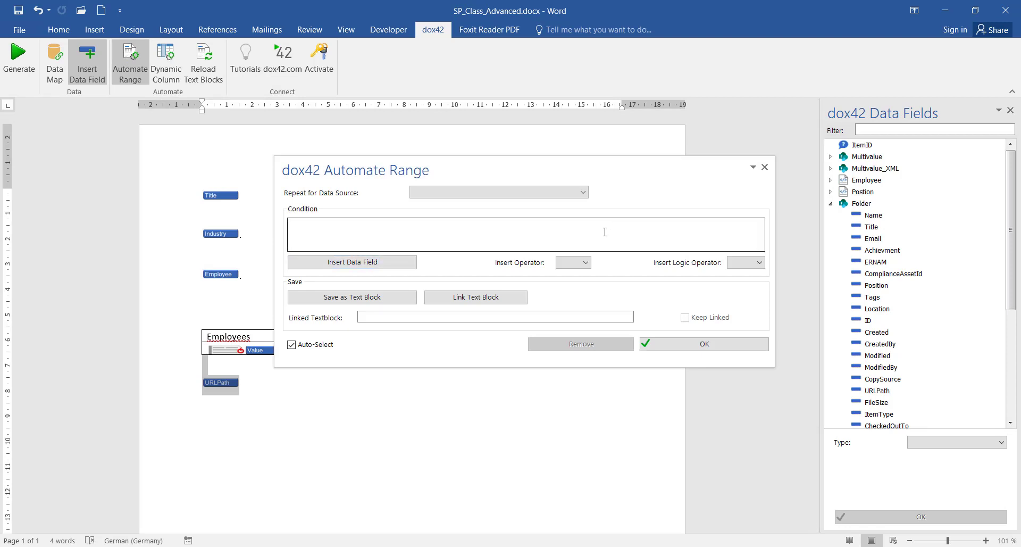
left_click(481, 192)
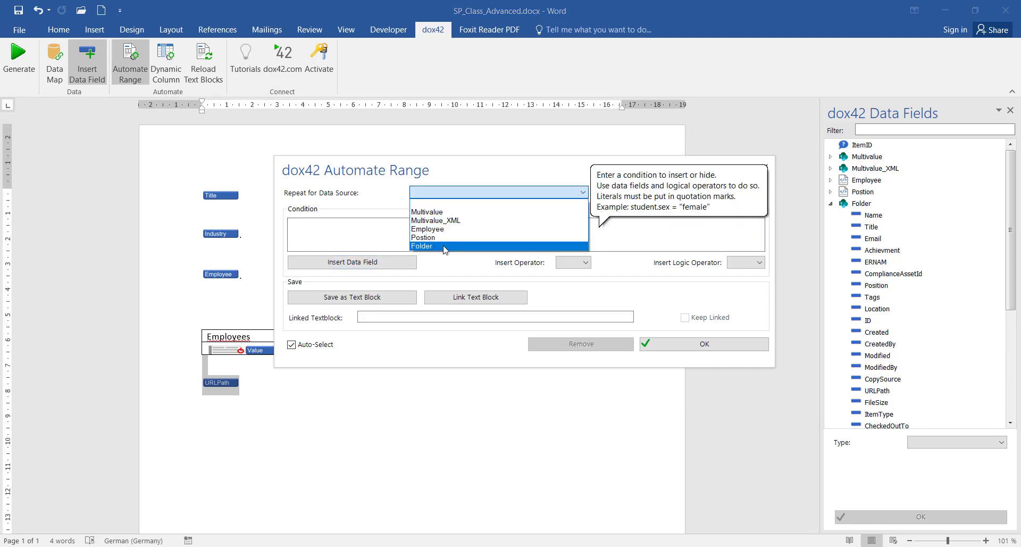
left_click(445, 246)
left_click(702, 344)
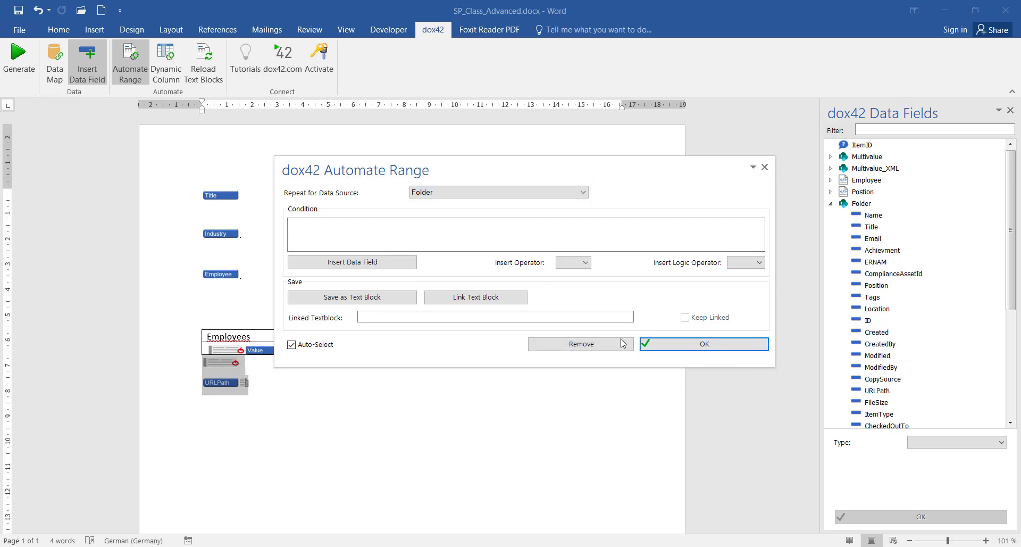
left_click(765, 167)
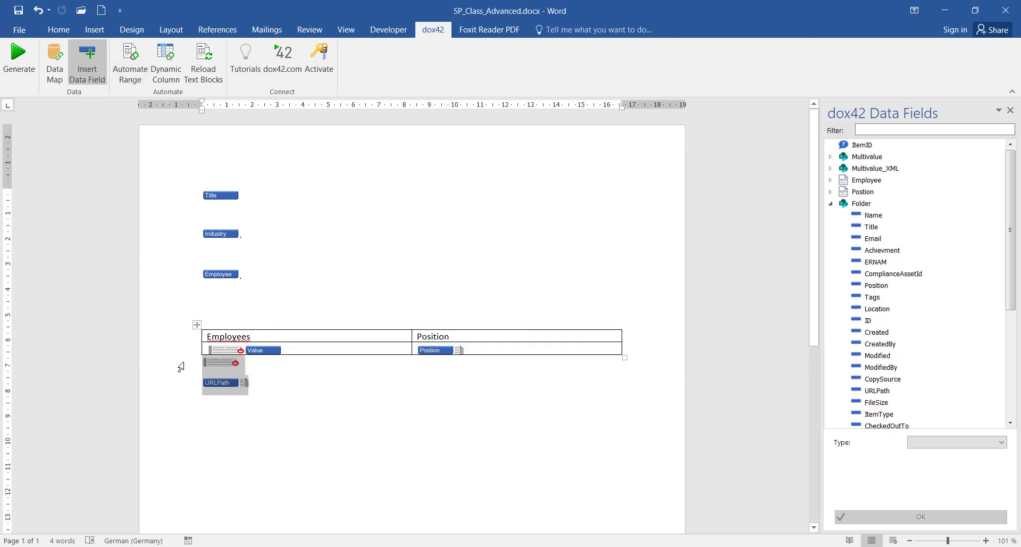
left_click(269, 389)
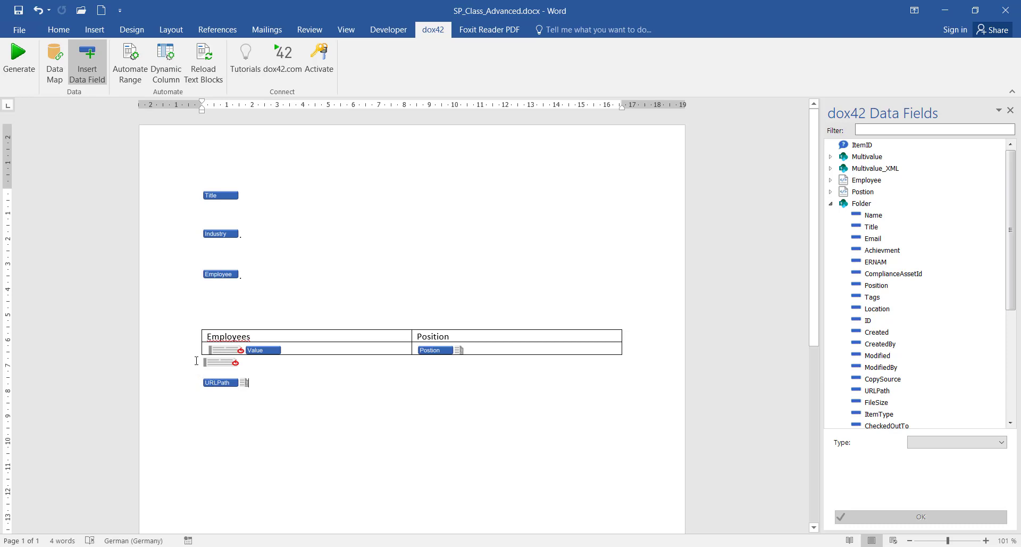
key("Return")
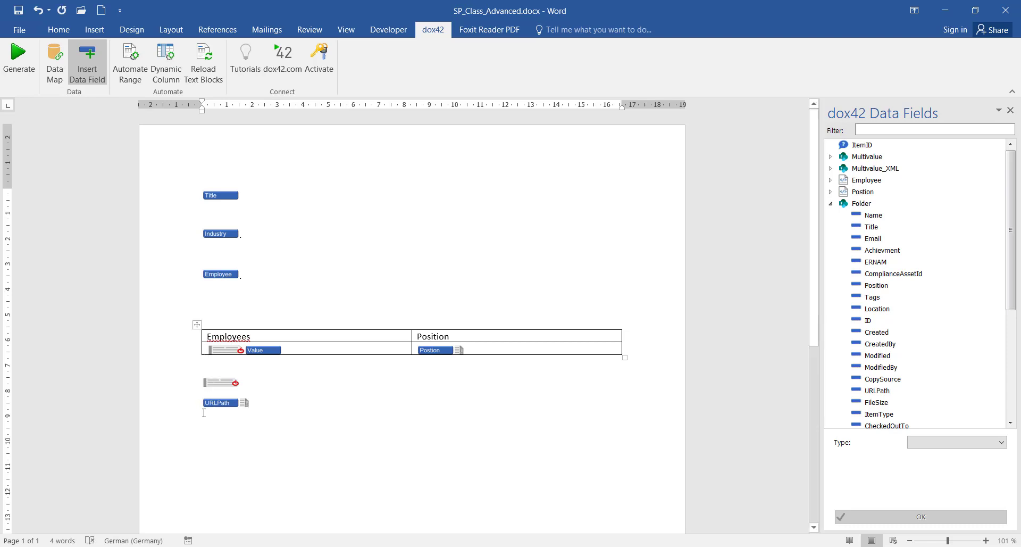
left_click(209, 403)
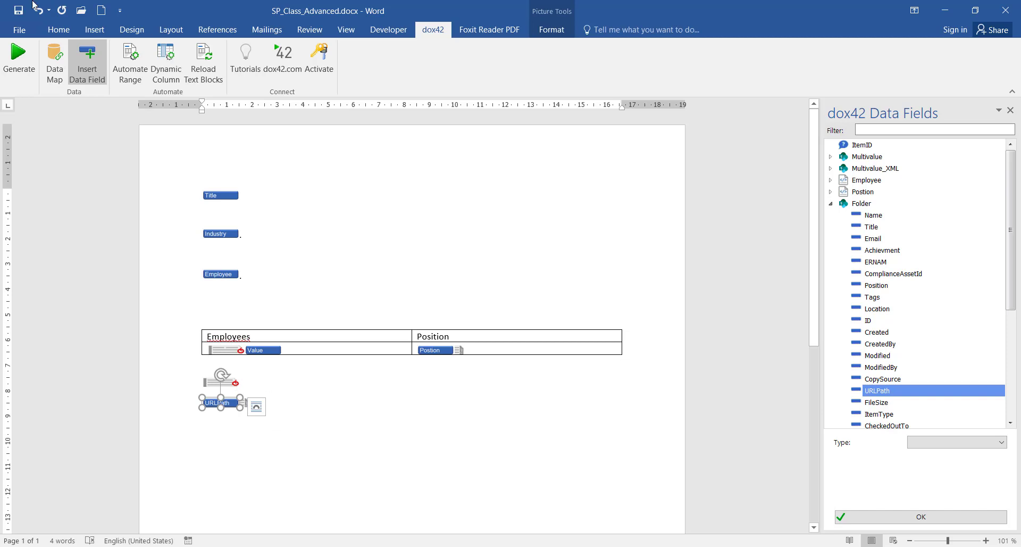
Generate a test document for item 52 and inspect its three listed image paths
left_click(18, 59)
left_click(528, 324)
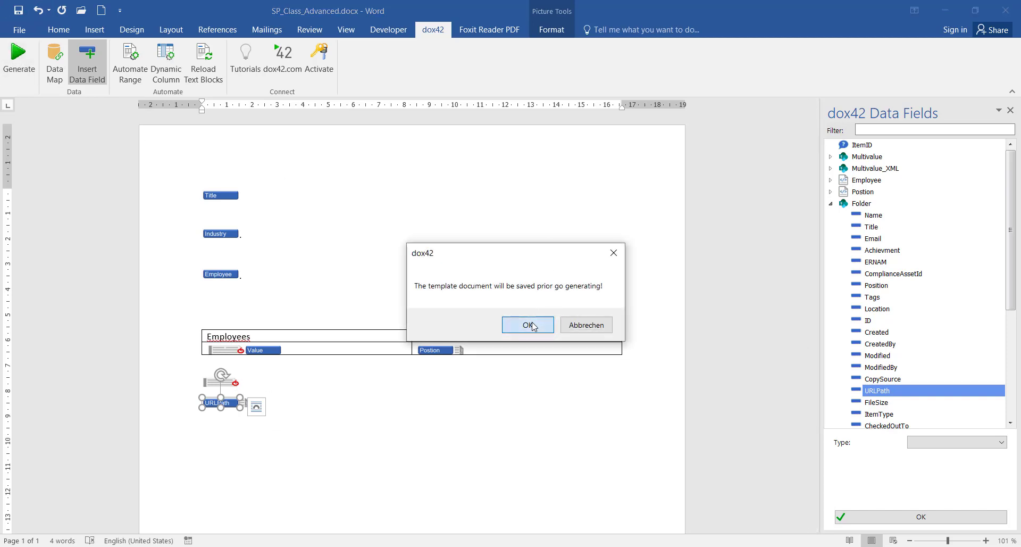
left_click(562, 318)
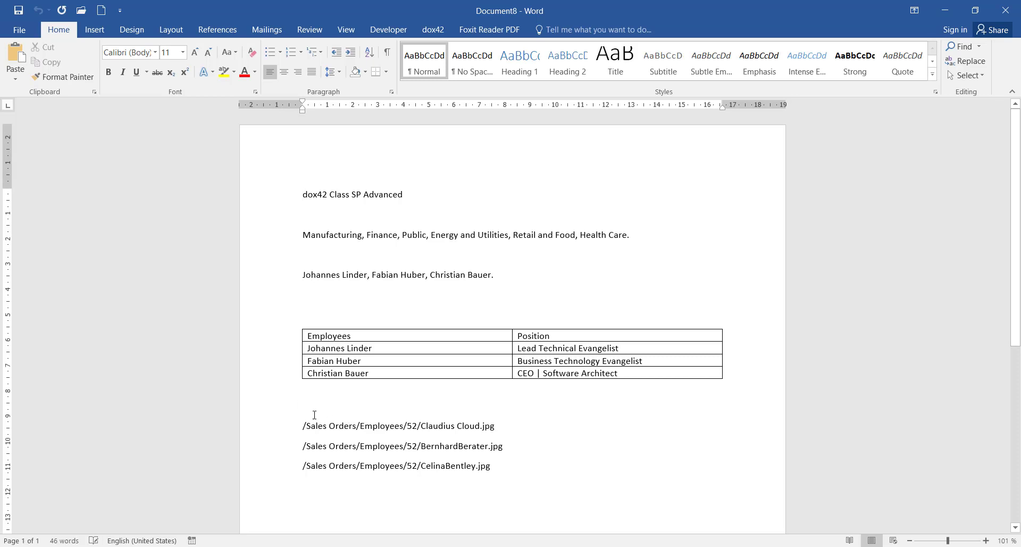
left_click_drag(308, 425, 505, 428)
left_click_drag(308, 447, 500, 447)
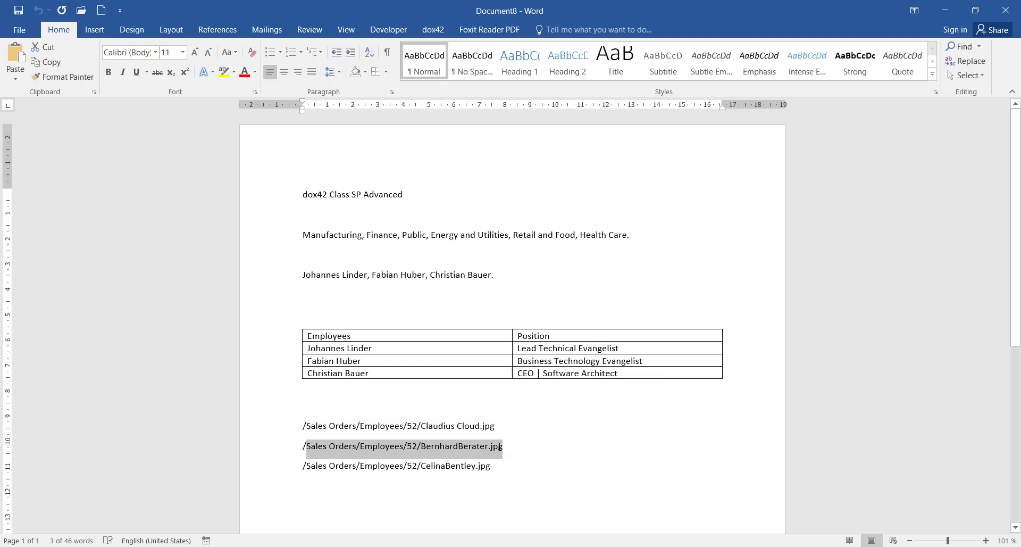
left_click(309, 466)
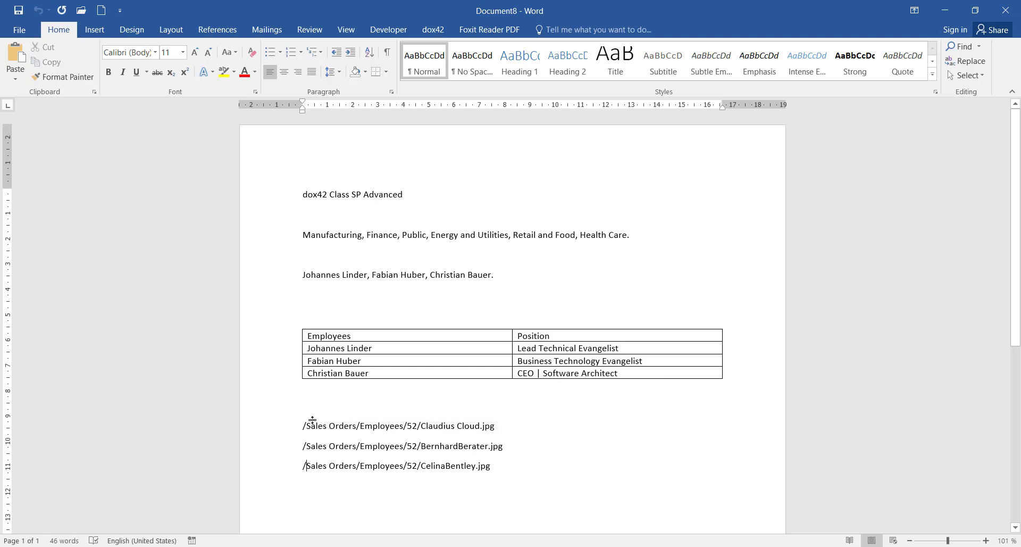
left_click_drag(313, 430, 501, 430)
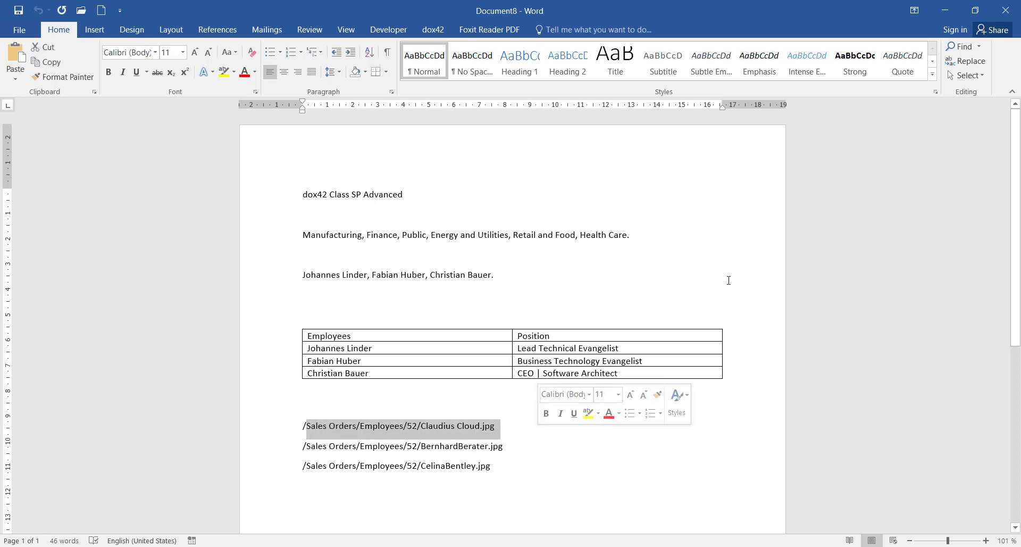
Close the generated document without saving and select the URLPath field in the template
left_click(1013, 16)
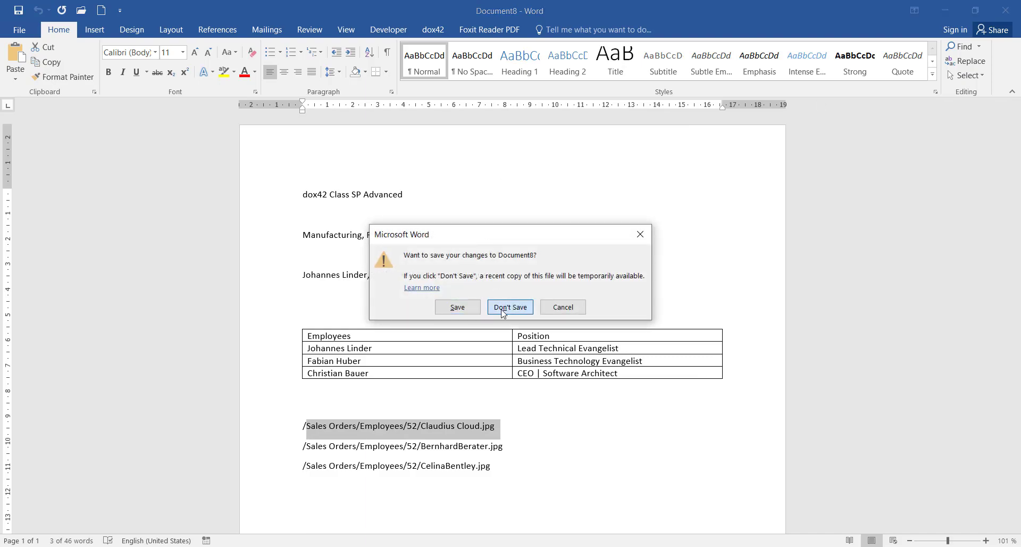
left_click(500, 302)
left_click(228, 406)
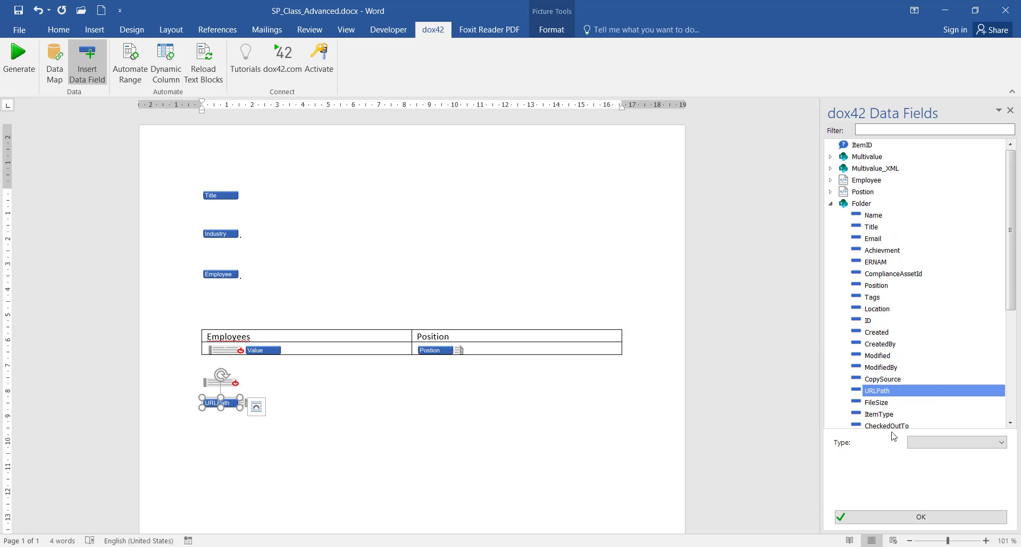
Change the URLPath field's type to Image in the dox42 Data Fields pane
left_click(931, 444)
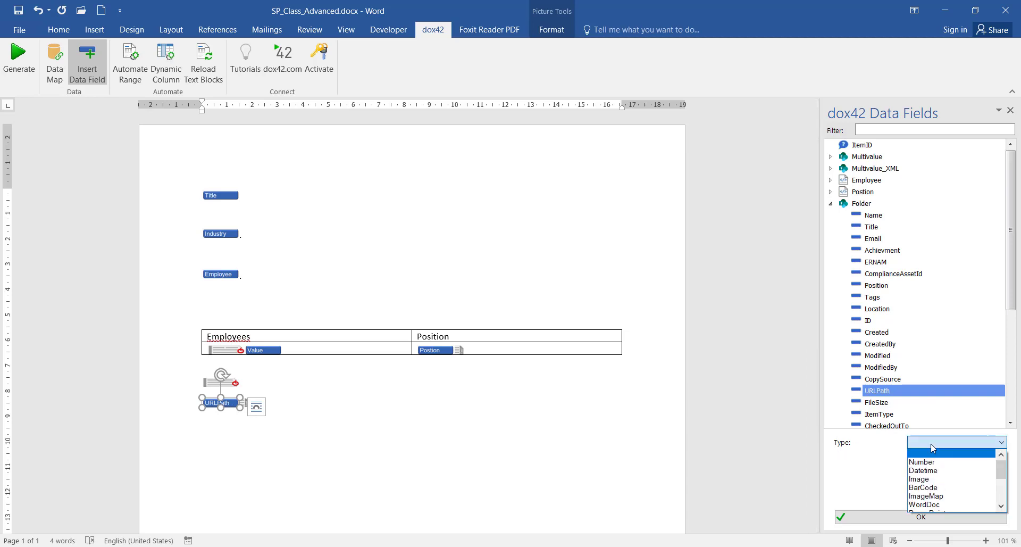
left_click(936, 478)
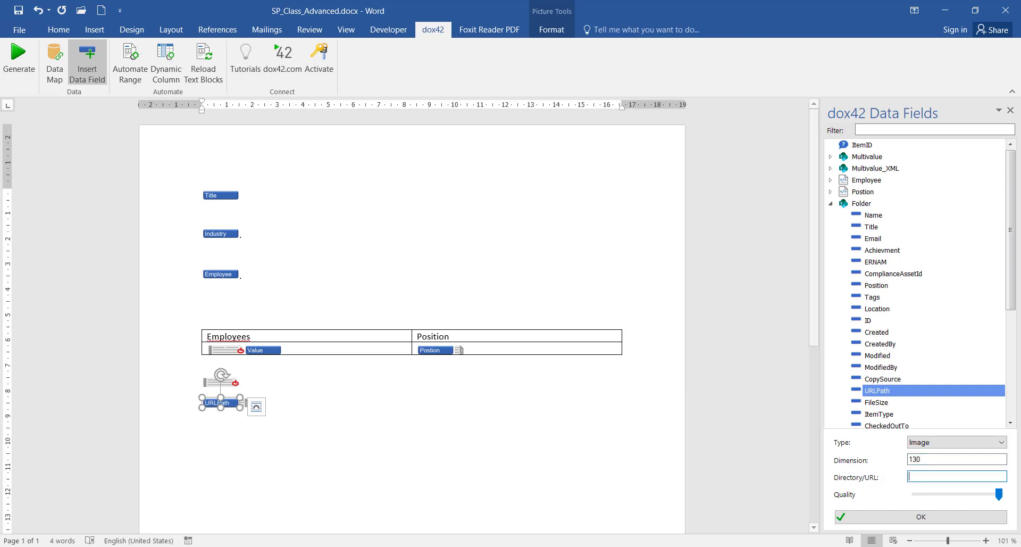
key("alt+Tab")
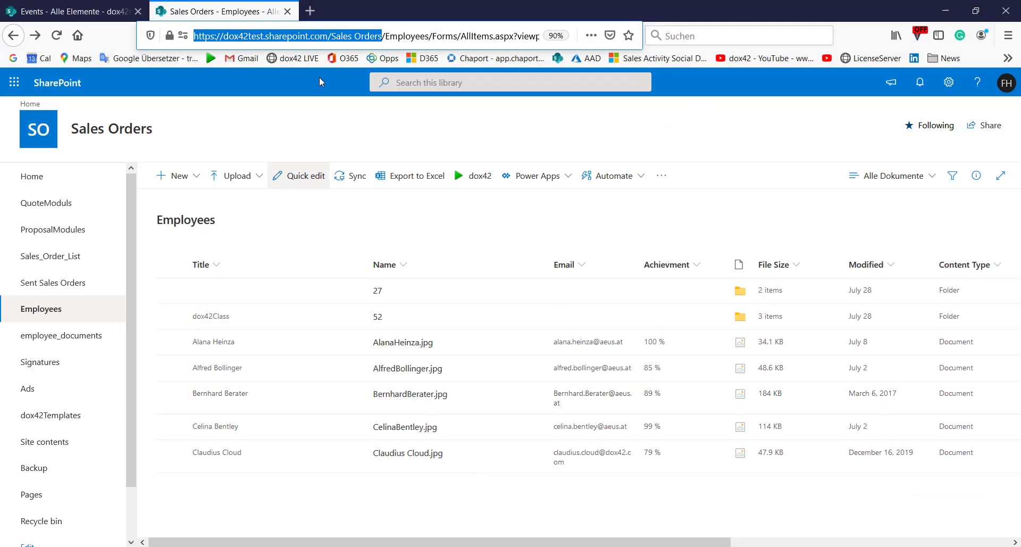
left_click(330, 31)
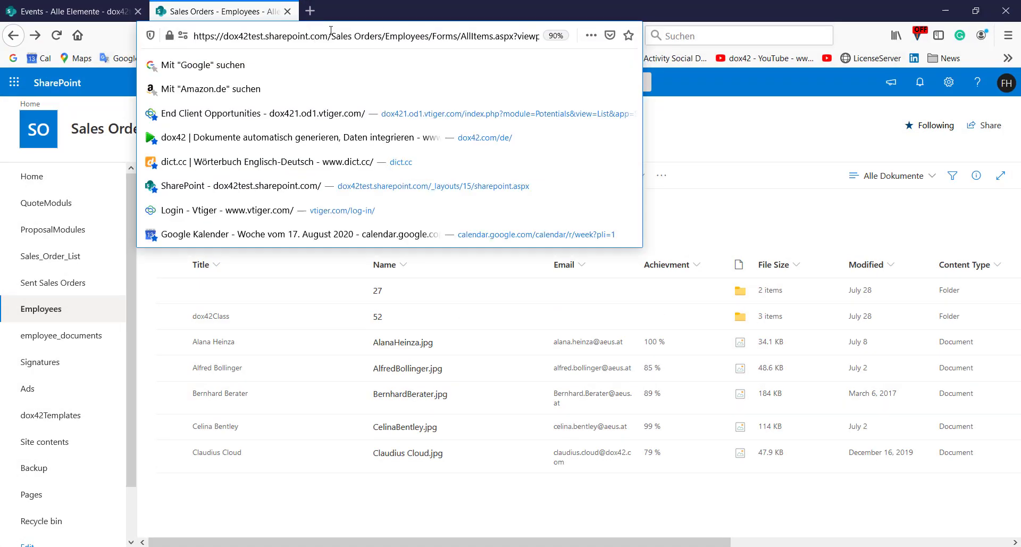
left_click_drag(331, 36, 195, 36)
key("ctrl+c")
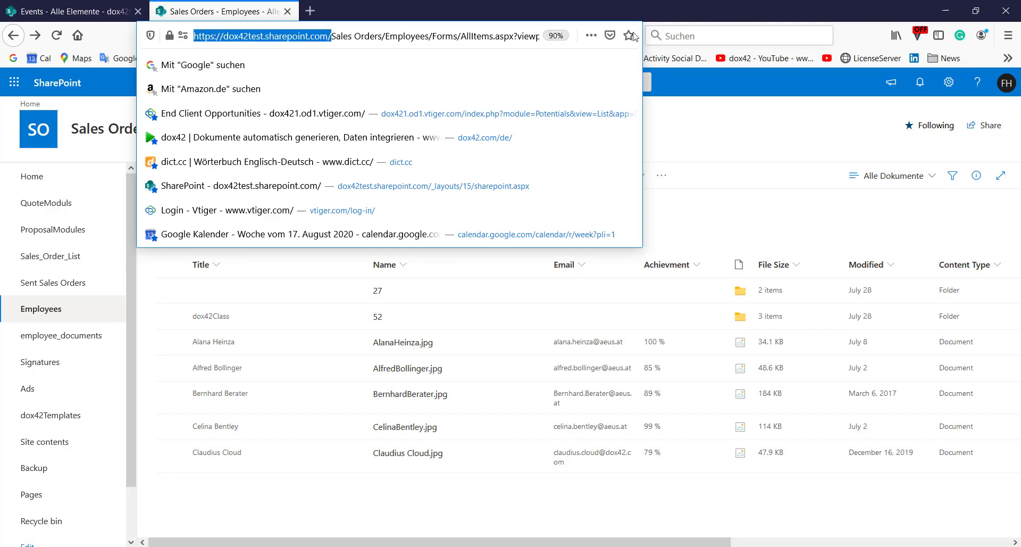
left_click(945, 10)
Paste the SharePoint site address into the image field's Directory/URL setting and apply it
left_click(931, 478)
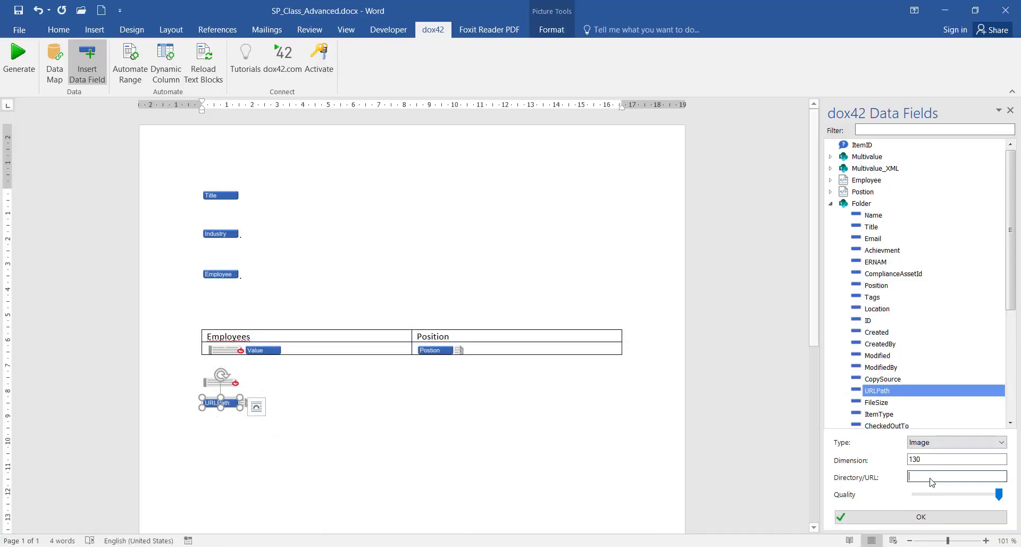
key("ctrl+v")
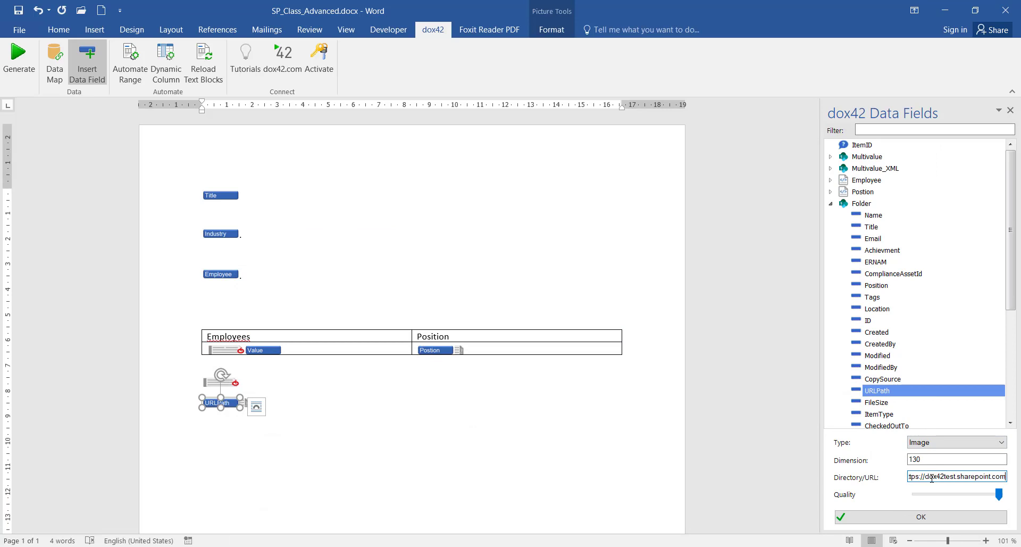
left_click(891, 517)
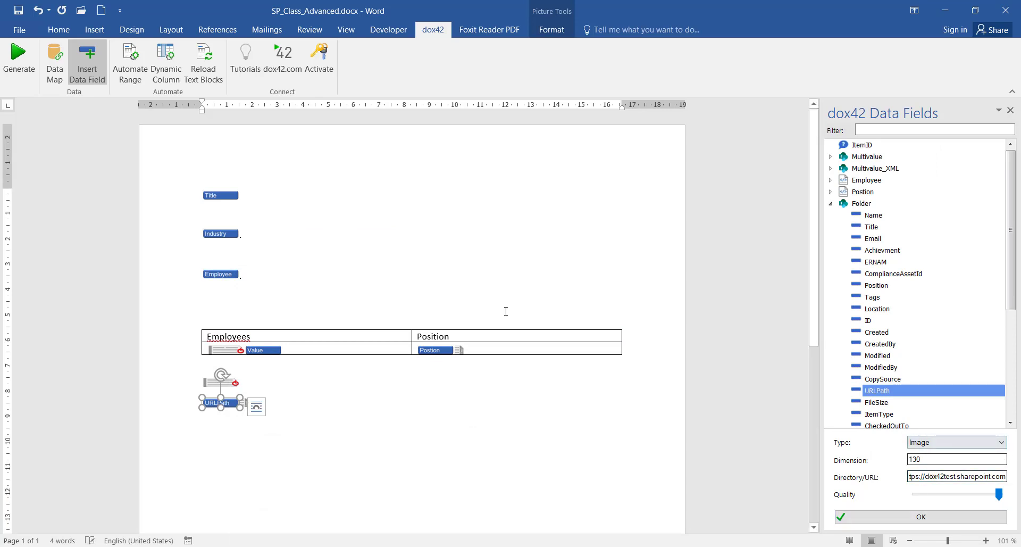
Generate a document for item 52, review its three employee photos, and close it unsaved
left_click(19, 59)
left_click(533, 335)
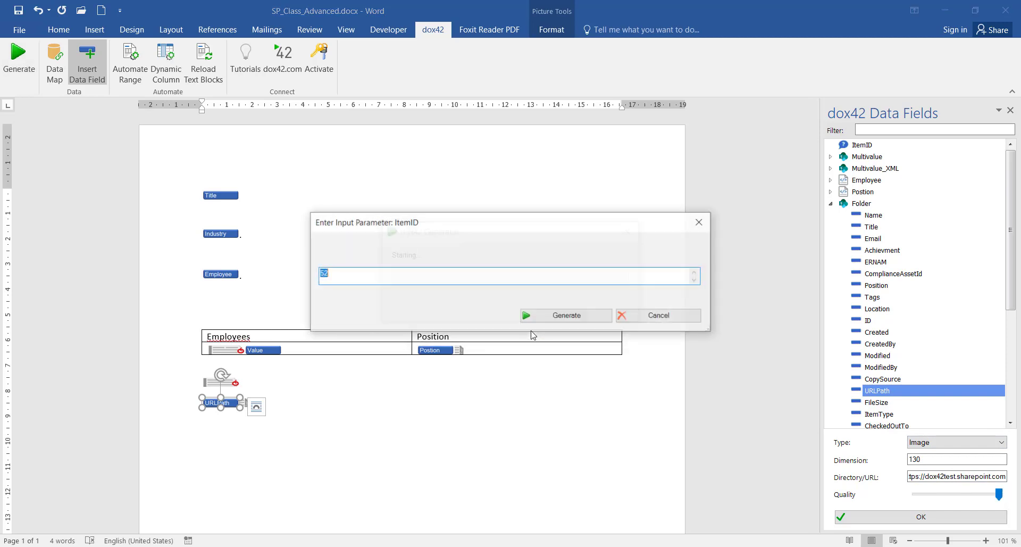
left_click(581, 320)
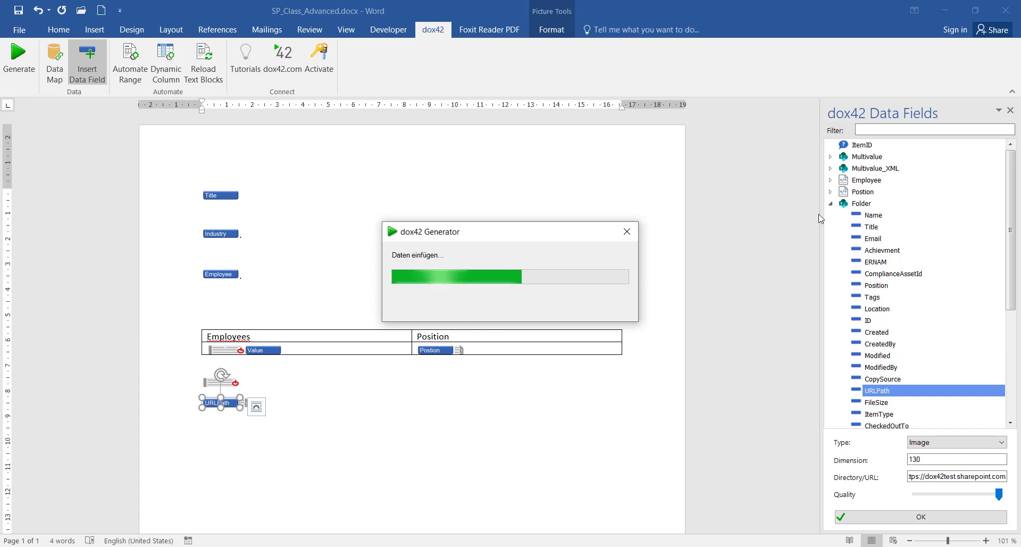
scroll(511, 300, "down", 3)
scroll(510, 300, "down", 4)
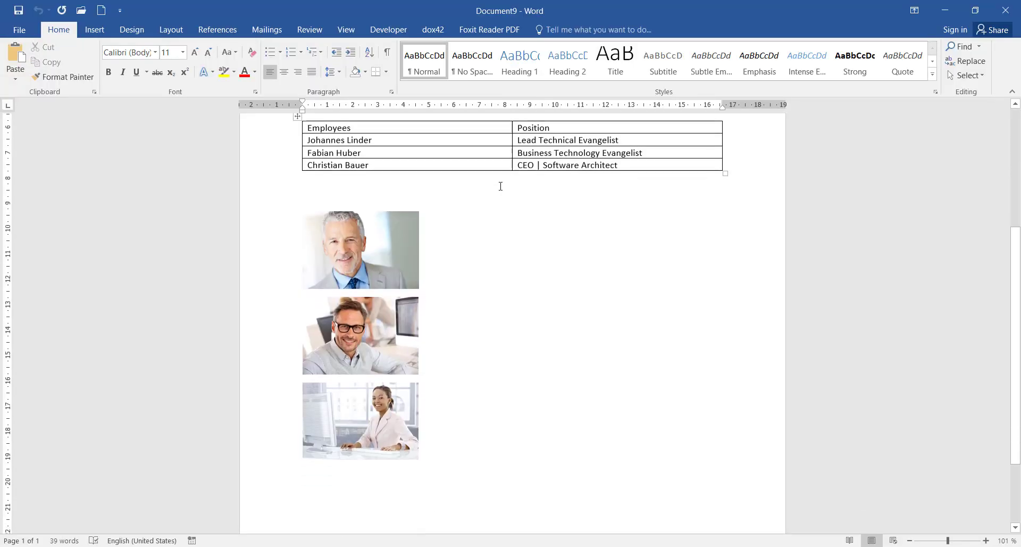
scroll(404, 288, "up", 5)
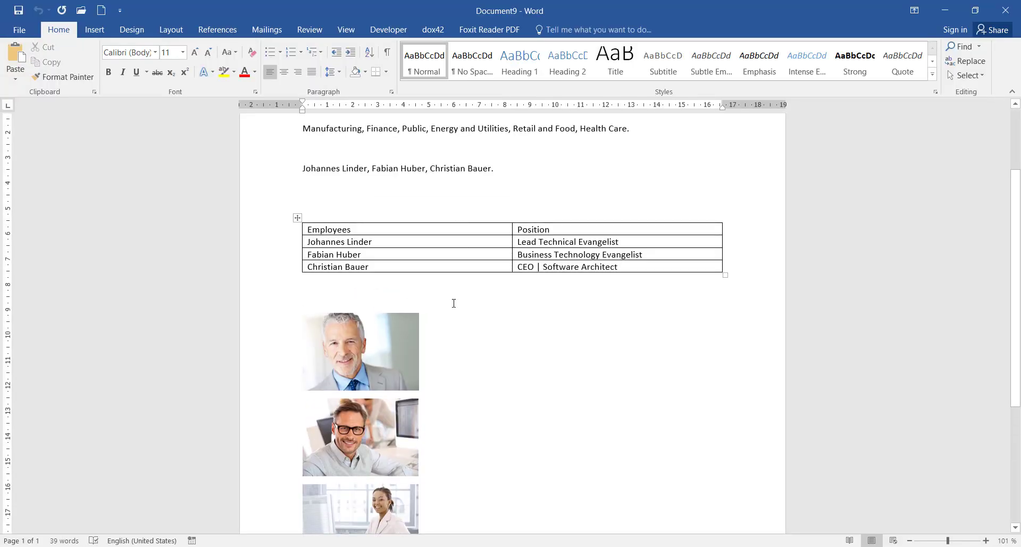
left_click(1006, 10)
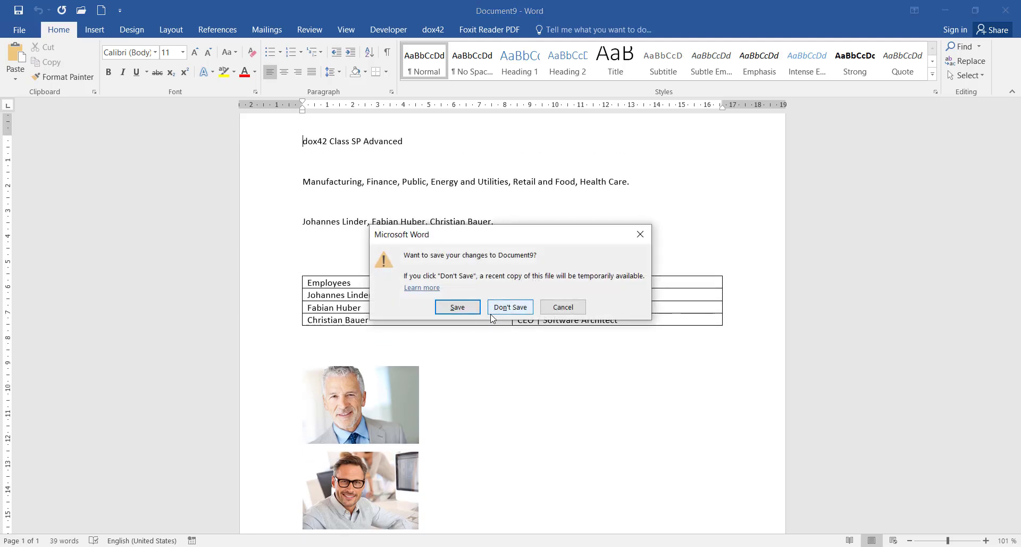
left_click(511, 307)
left_click(19, 58)
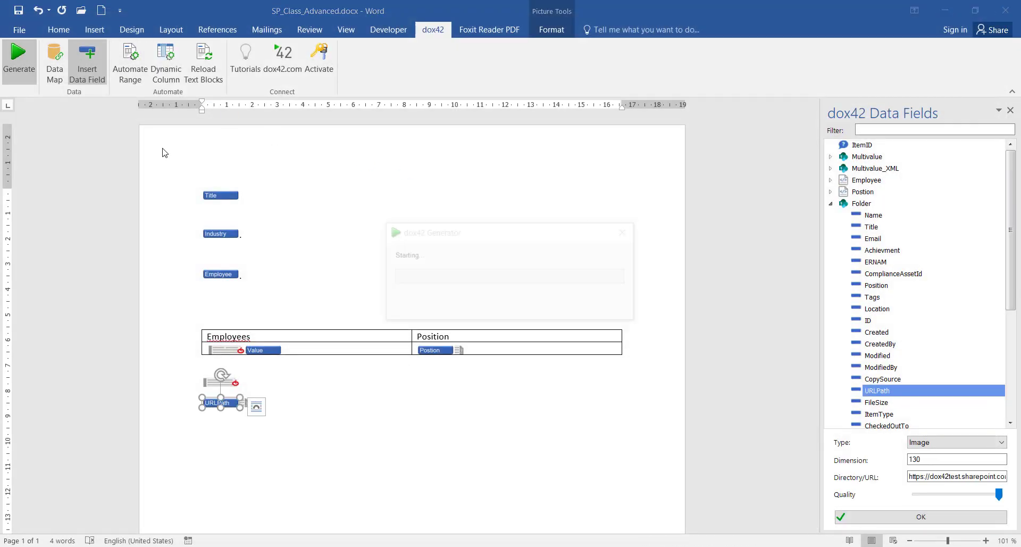
Generate a document for item 27, review it, and close Document10 without saving
left_click(432, 272)
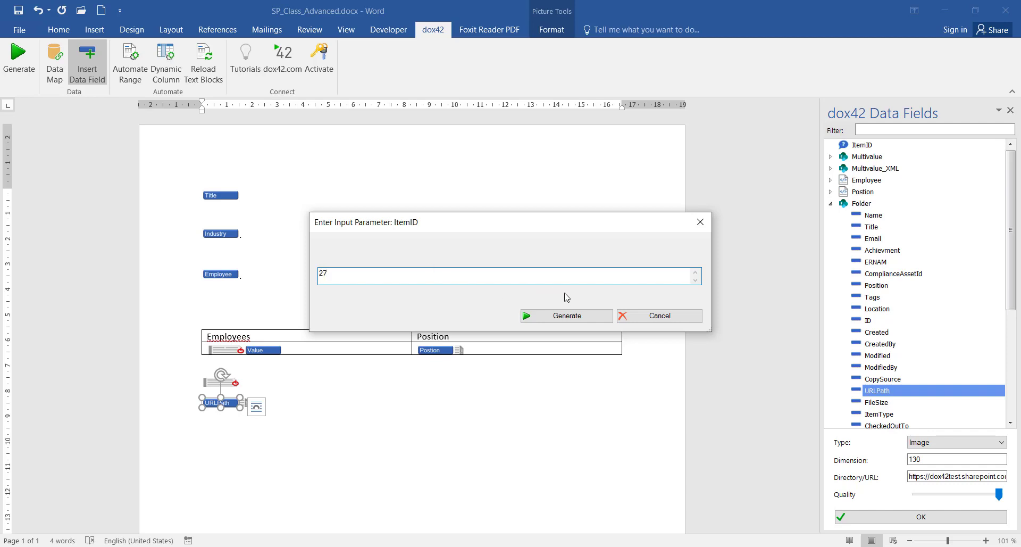
type("27")
left_click(585, 317)
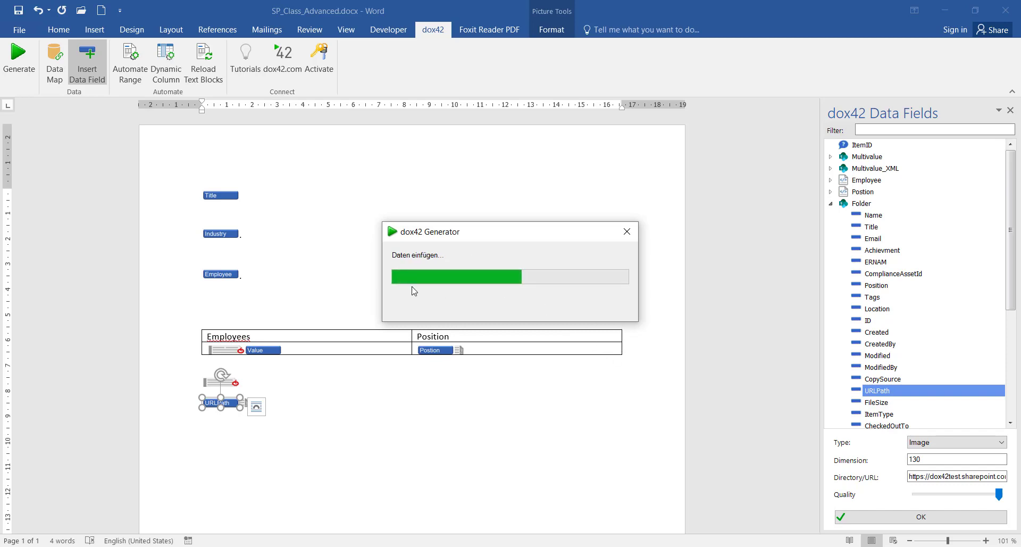
scroll(436, 247, "down", 1)
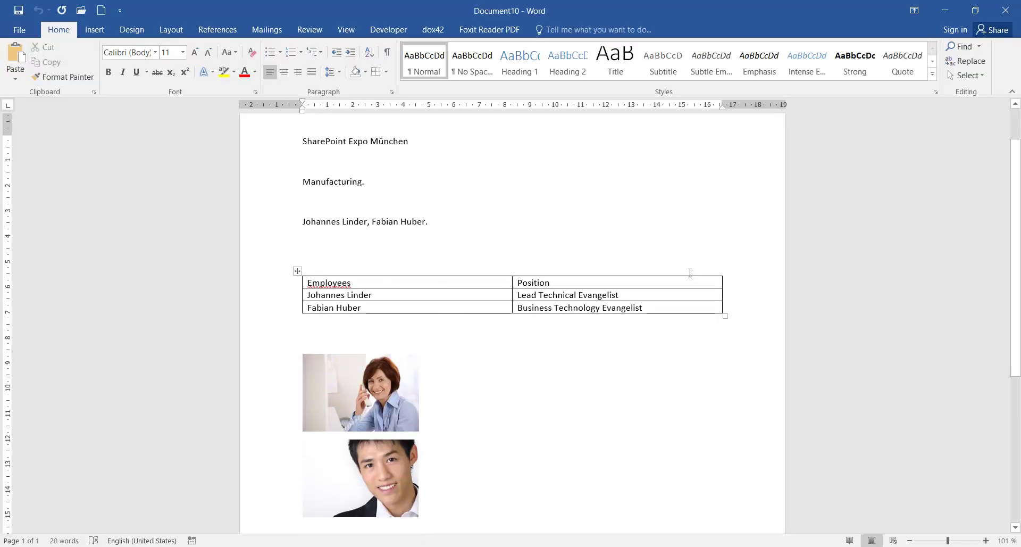
scroll(672, 274, "down", 3)
scroll(379, 332, "up", 3)
left_click(985, 14)
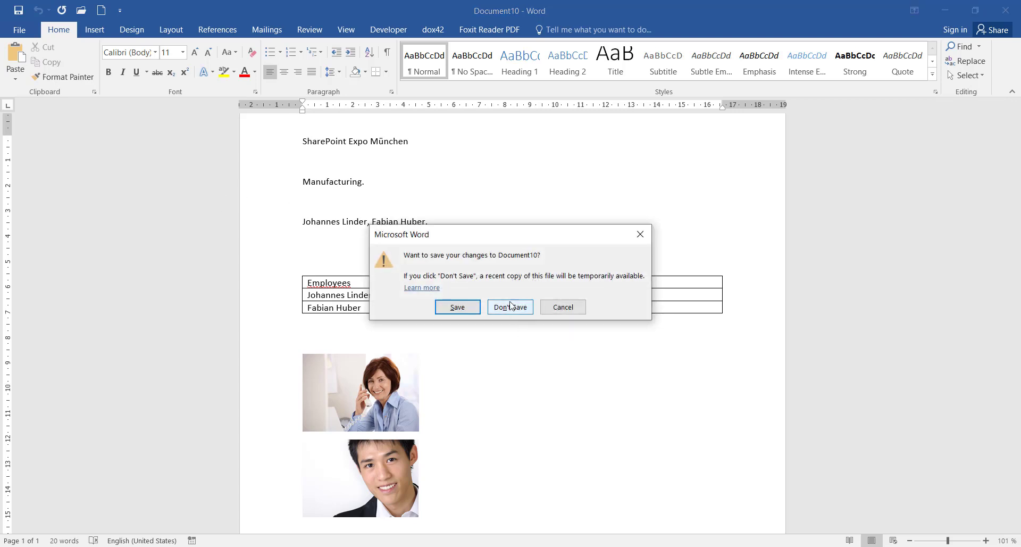
left_click(510, 305)
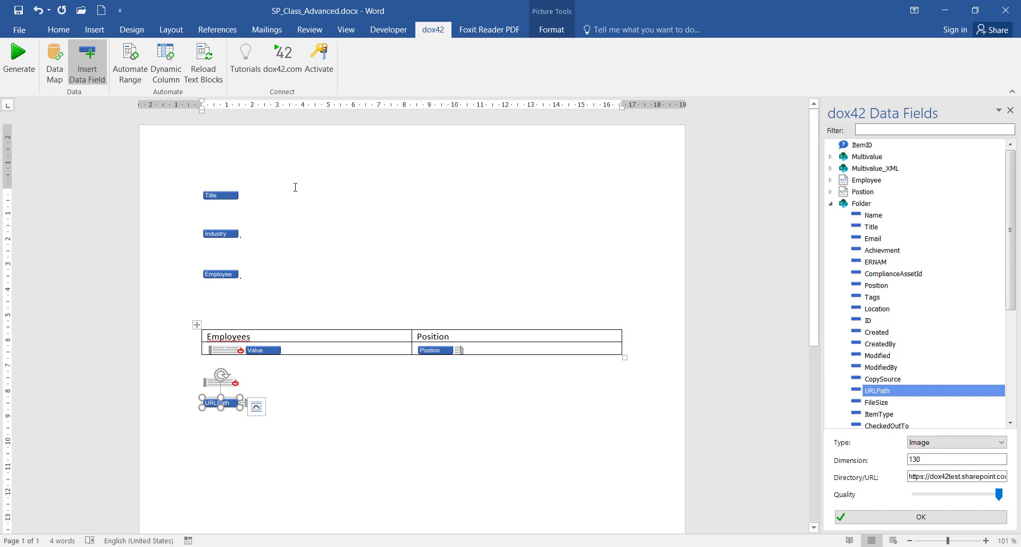
Review the SharePoint Events list and select dox42Presentation in the site address
left_click(479, 543)
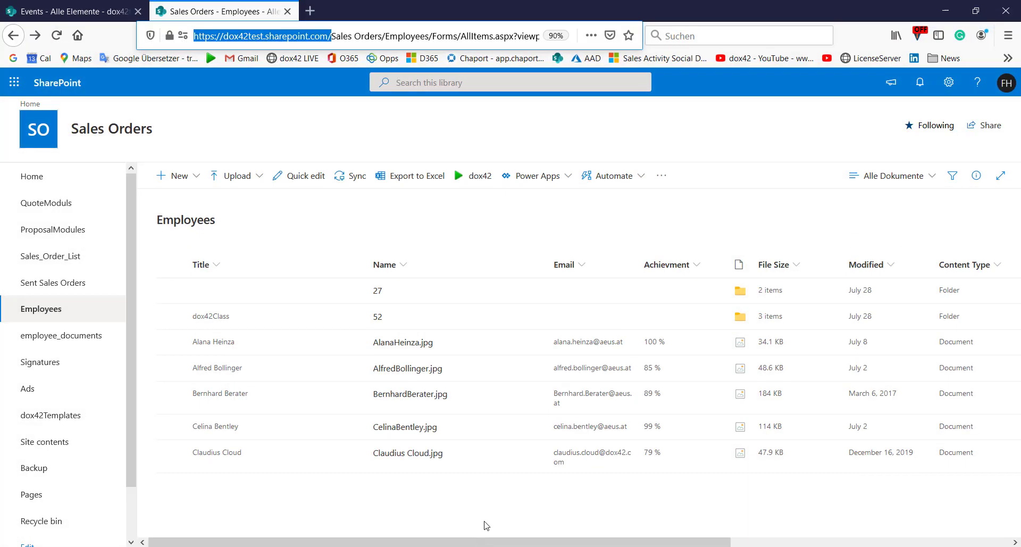
left_click(79, 13)
scroll(540, 234, "up", 2)
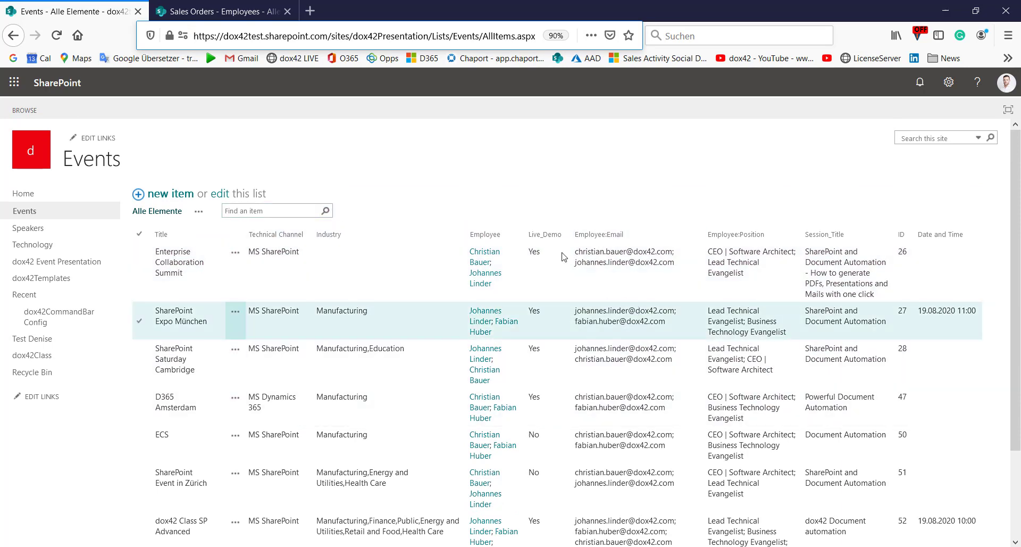
left_click(360, 33)
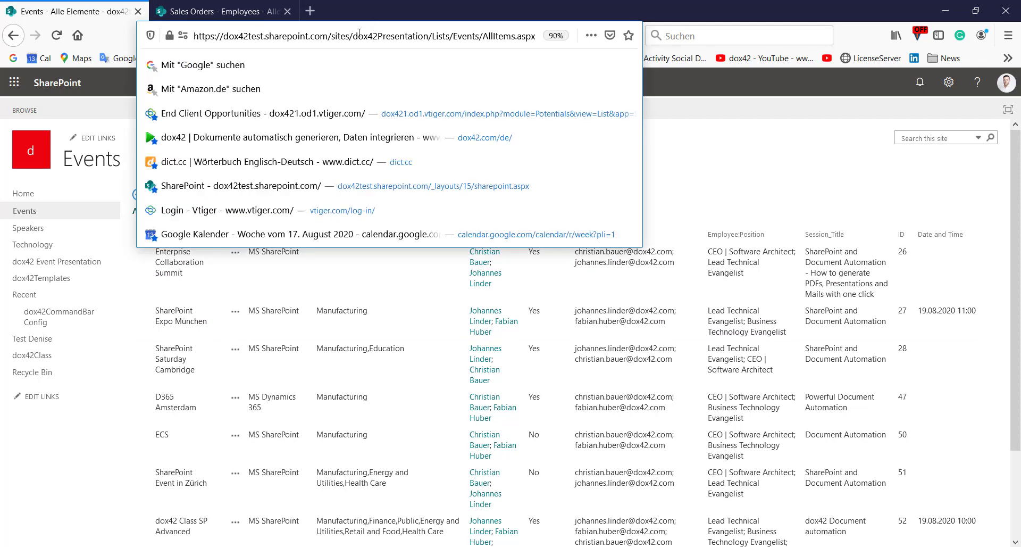
left_click_drag(353, 35, 427, 40)
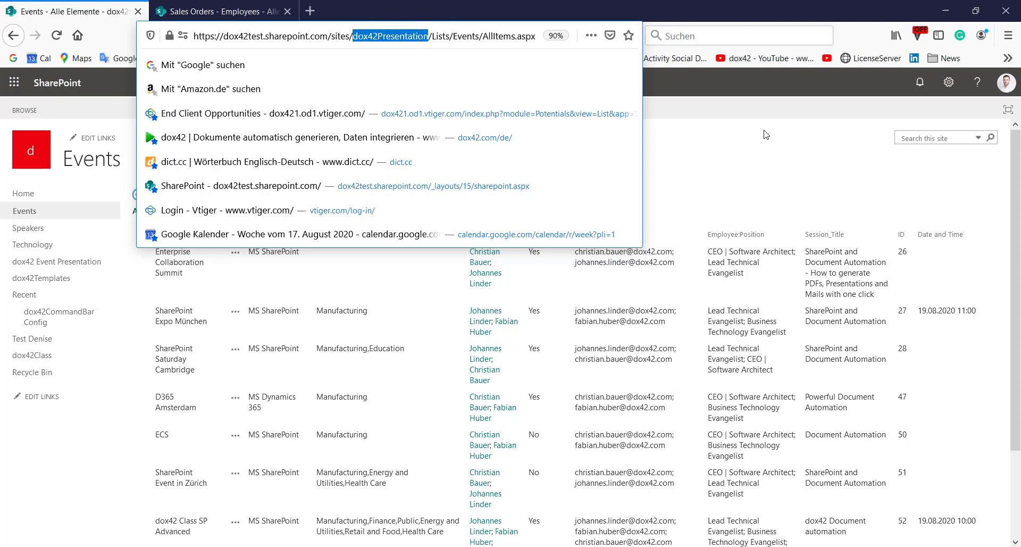
left_click(761, 149)
Open the data map and check the Multivalue SharePoint source's site address without changes
left_click(947, 11)
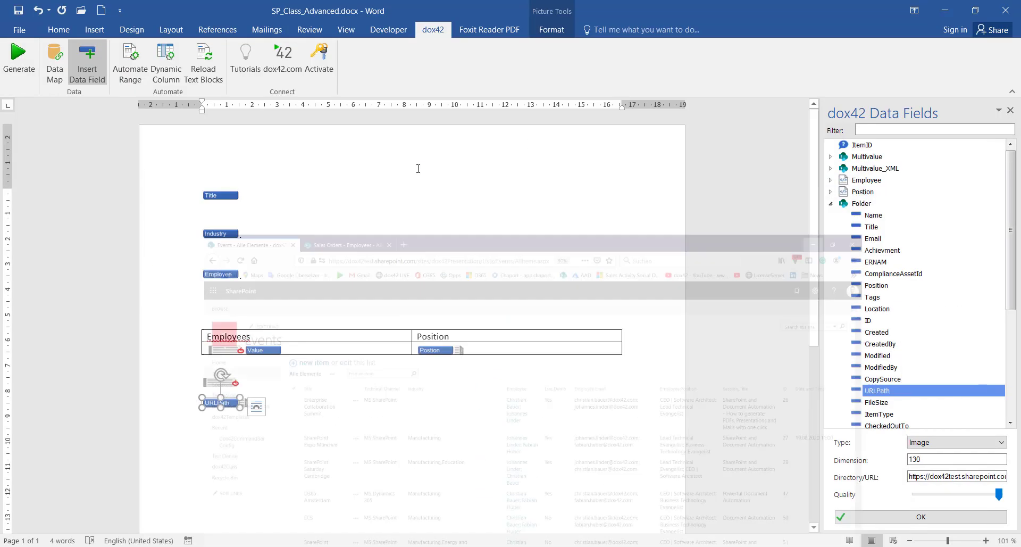
left_click(54, 58)
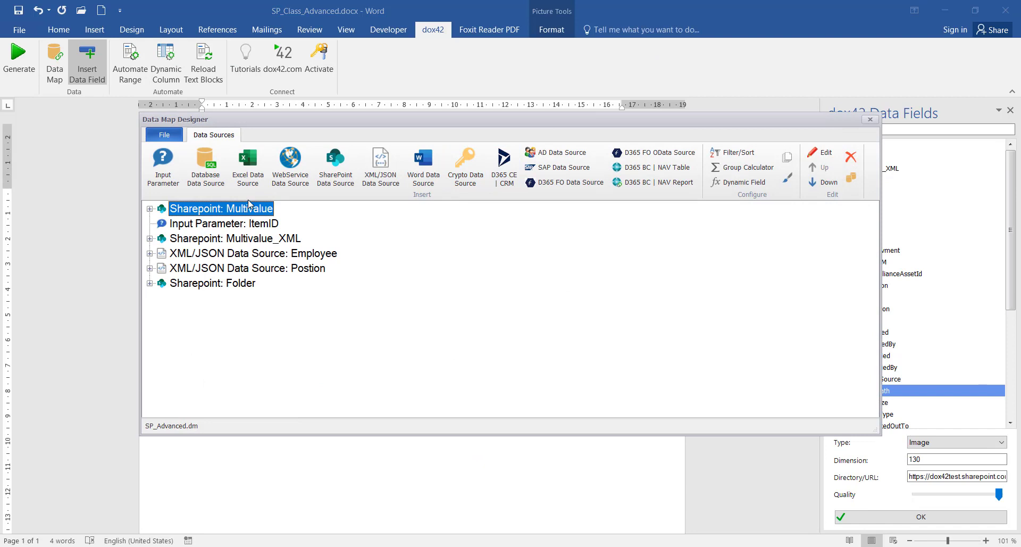
double_click(235, 208)
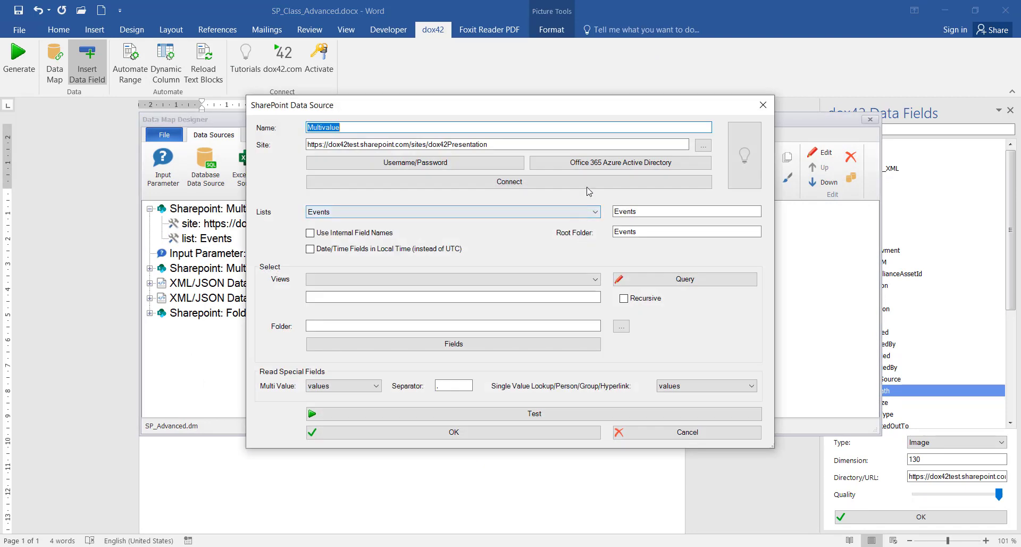
left_click(361, 143)
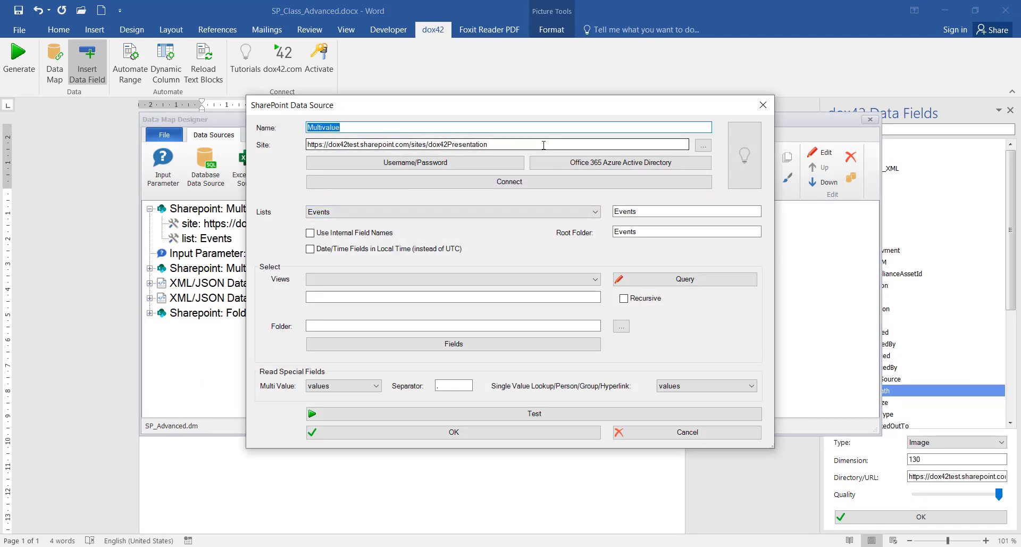
left_click_drag(497, 142, 429, 143)
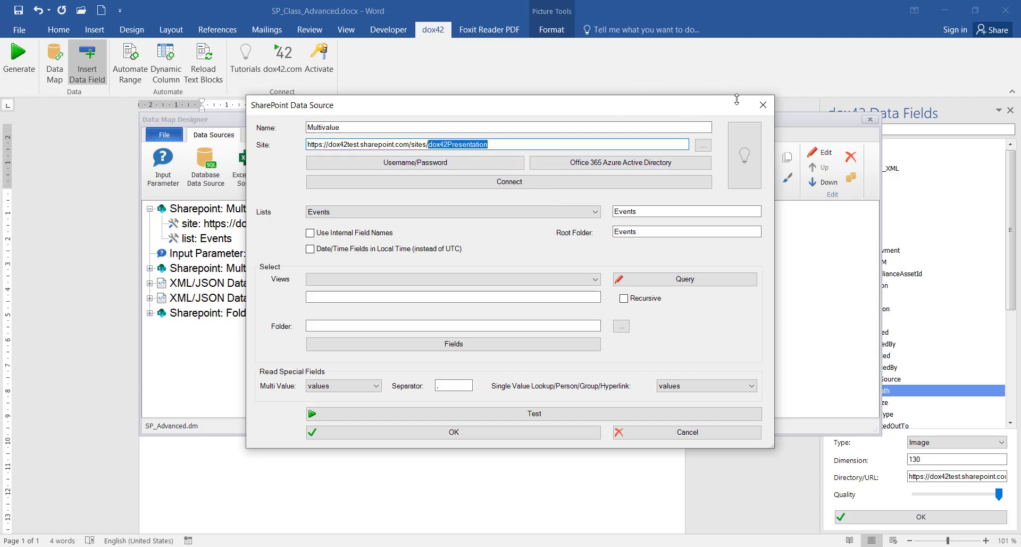
left_click(765, 106)
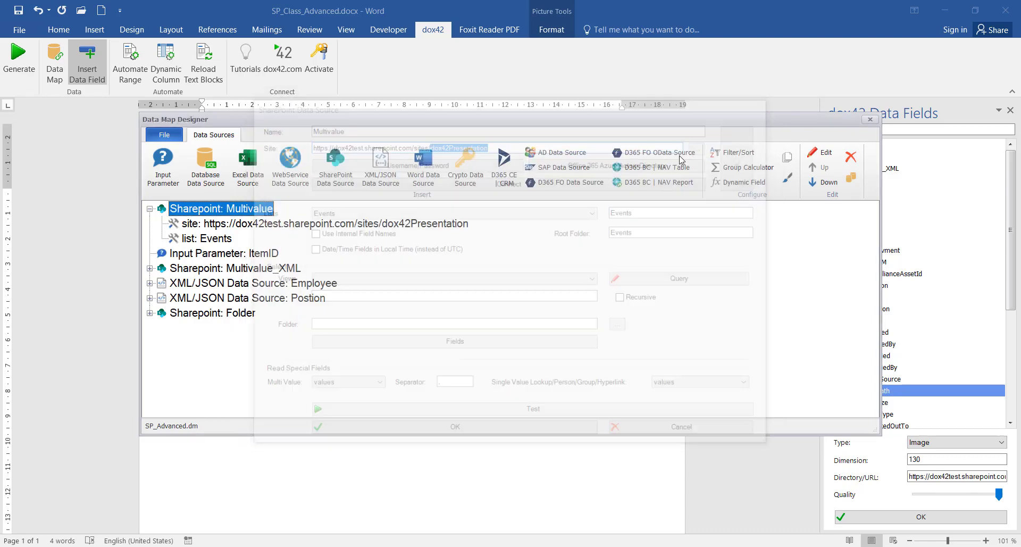
Add an input parameter named Site with default value dox42Presentation
left_click(162, 164)
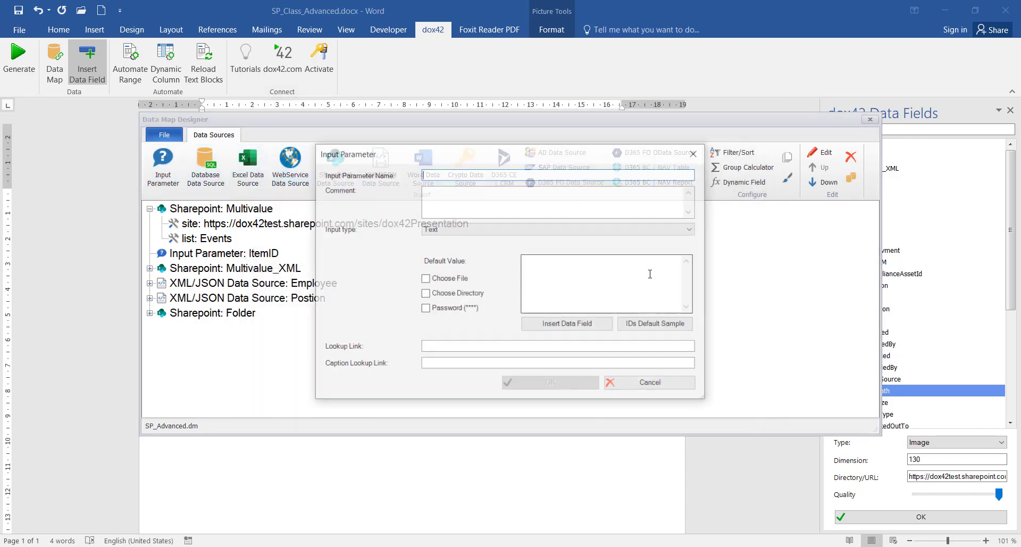
type("Site")
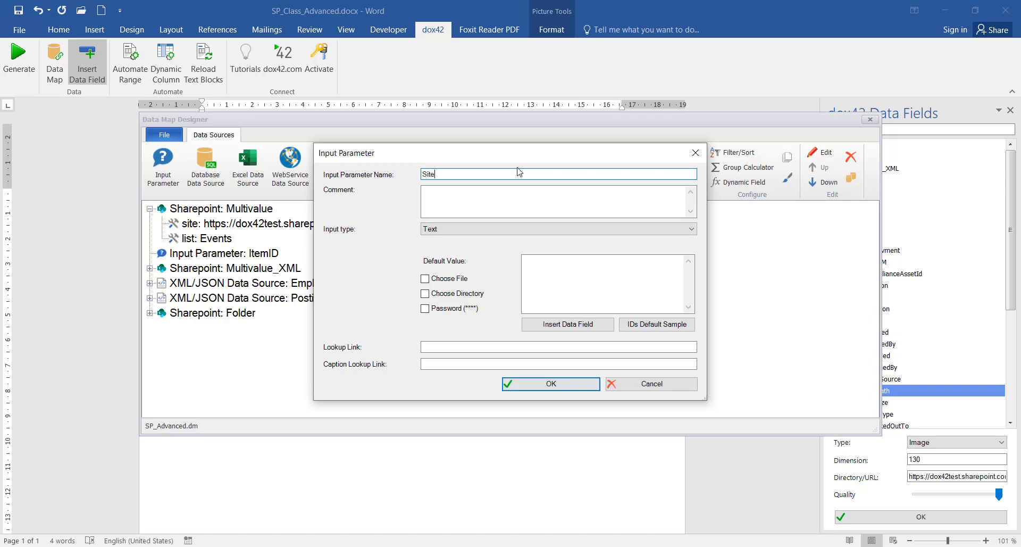
left_click(591, 282)
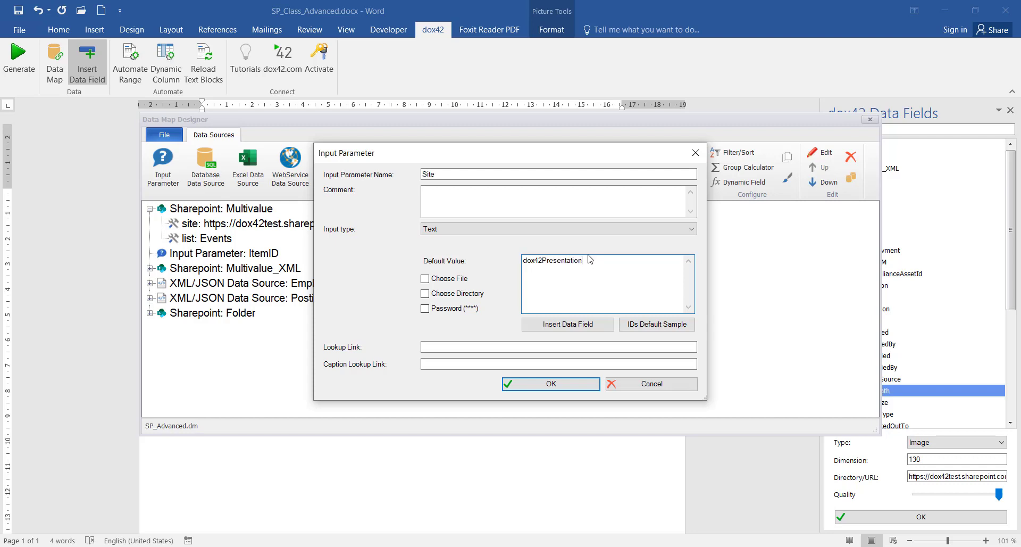
left_click_drag(580, 263, 468, 264)
left_click(587, 276)
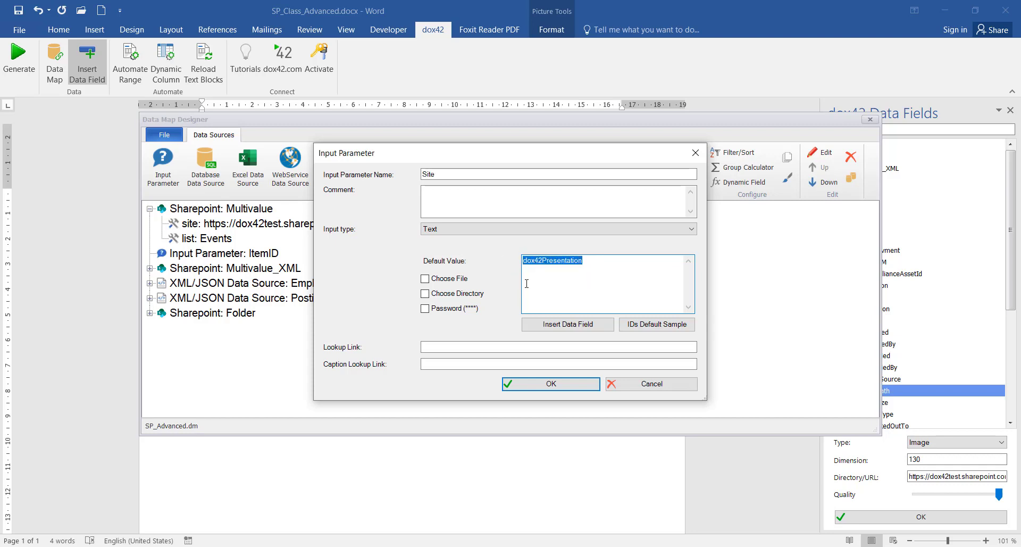
left_click(581, 383)
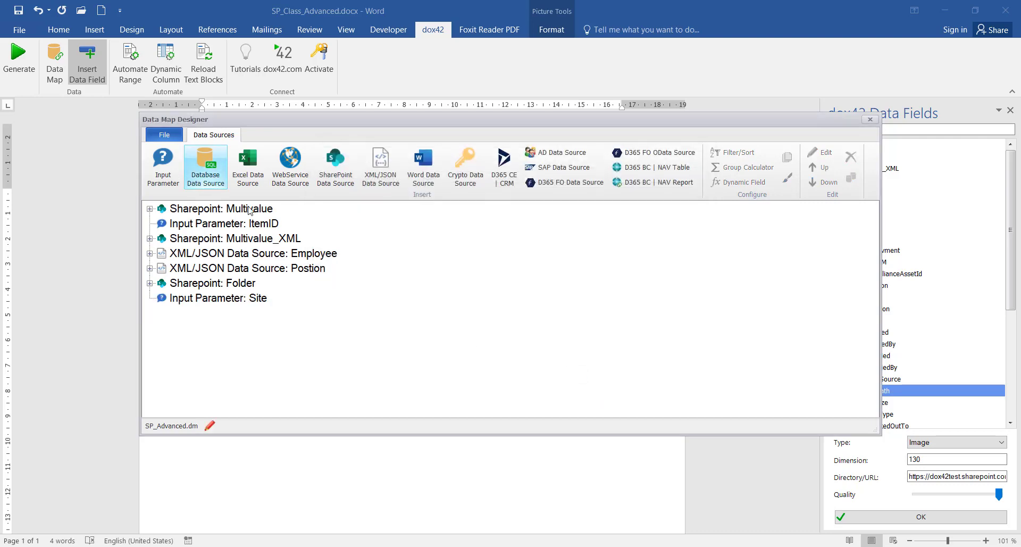
Change the Multivalue source's site address to end with sites/<%Site%>
double_click(268, 208)
left_click(500, 142)
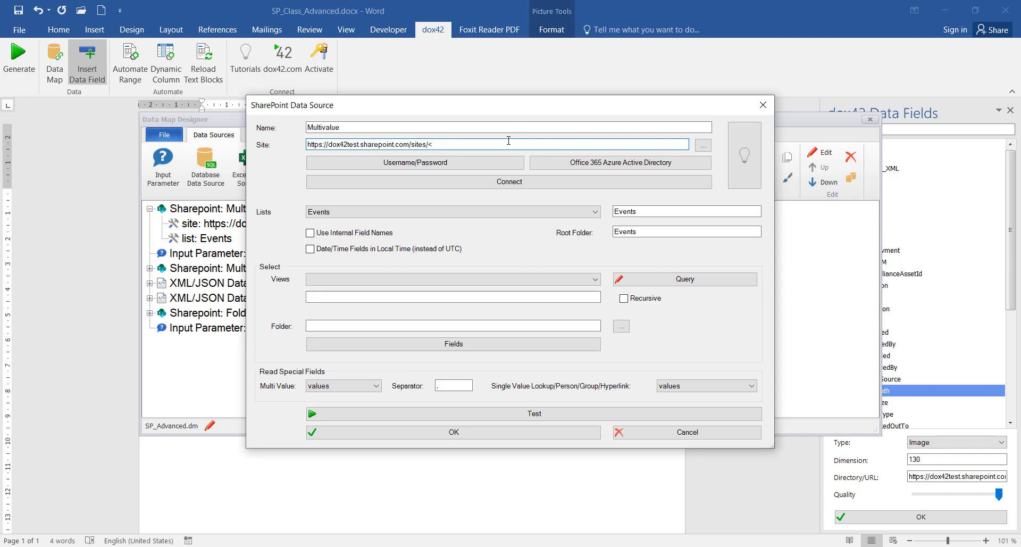
type("%%>")
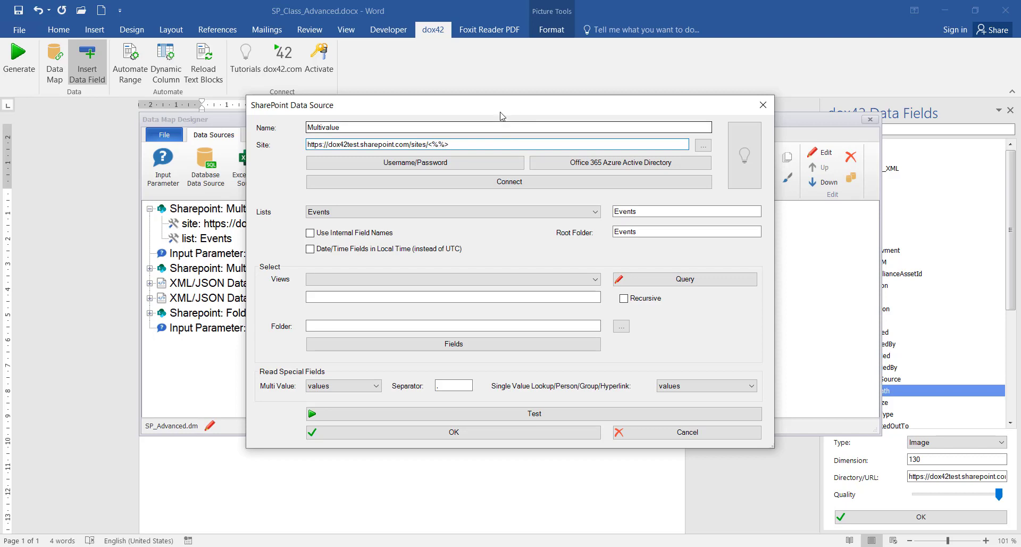
left_click_drag(503, 105, 625, 89)
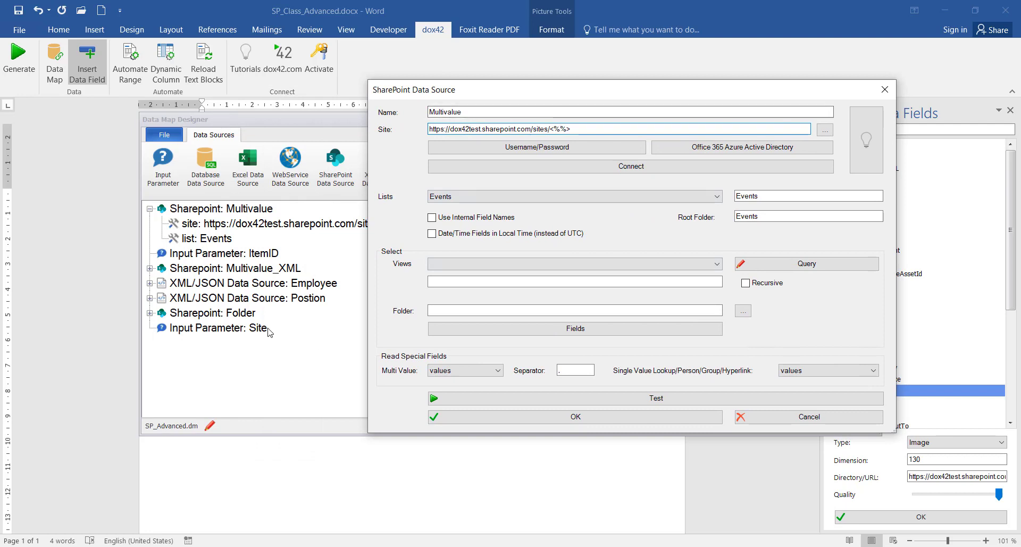
left_click(563, 128)
type("Site")
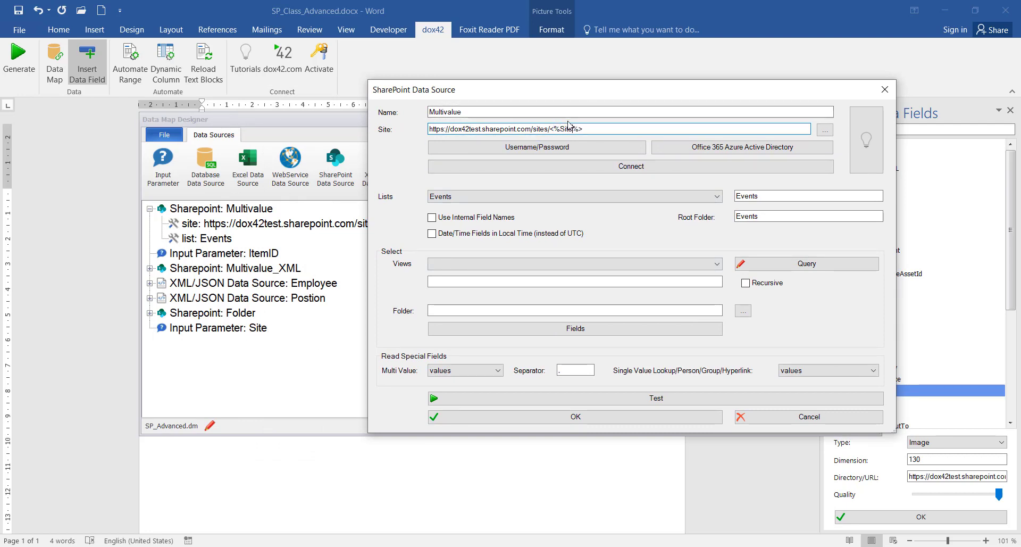
left_click(575, 416)
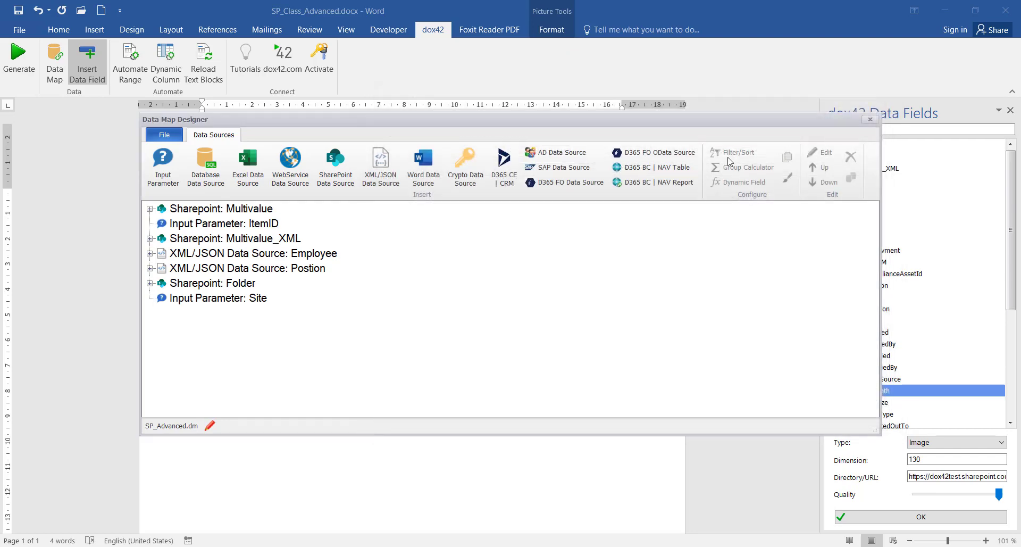
Save the data map and try generating with ItemID 52 and Site dox42Presentation, dismissing the error
left_click(870, 119)
left_click(456, 319)
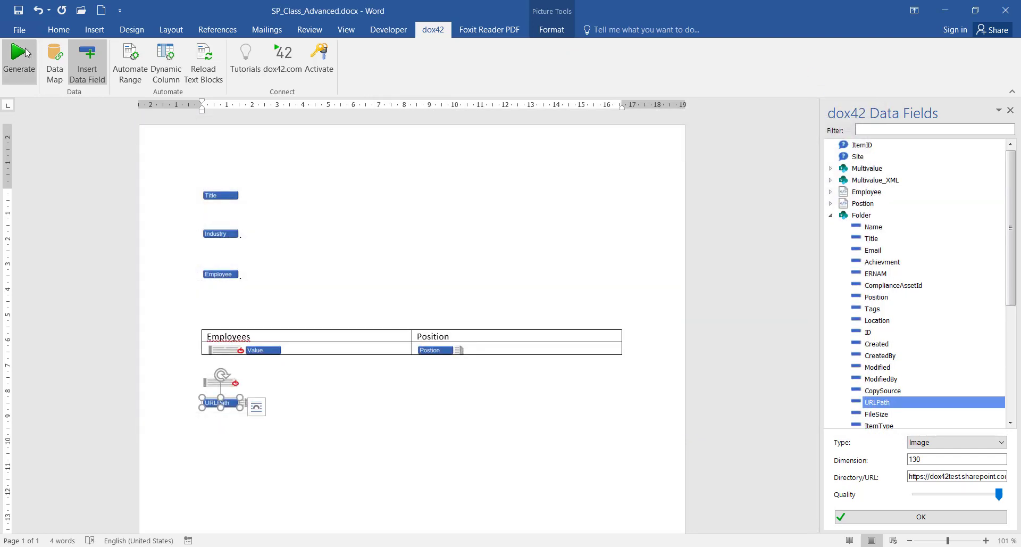
left_click(19, 56)
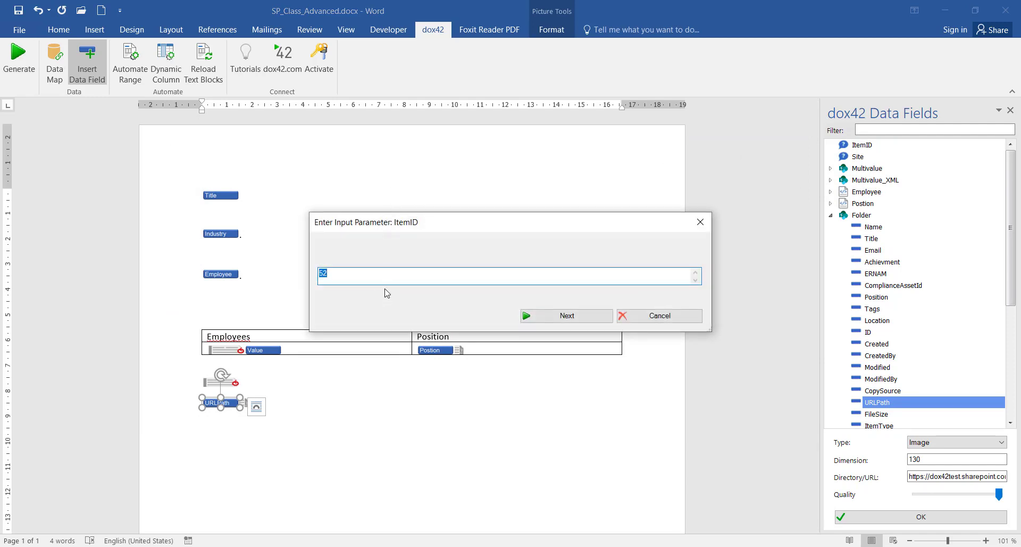
left_click(579, 316)
left_click(405, 273)
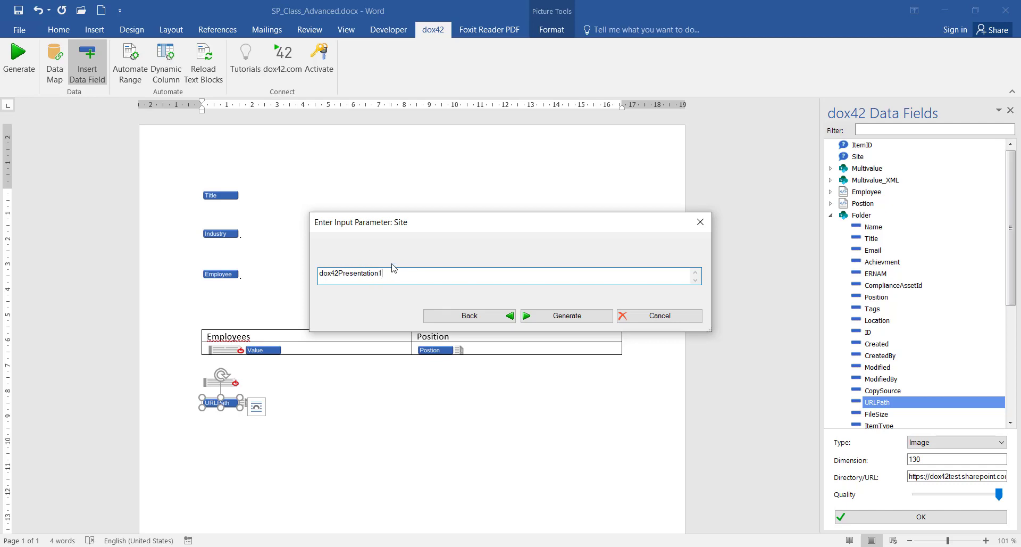
key("BackSpace")
left_click(579, 315)
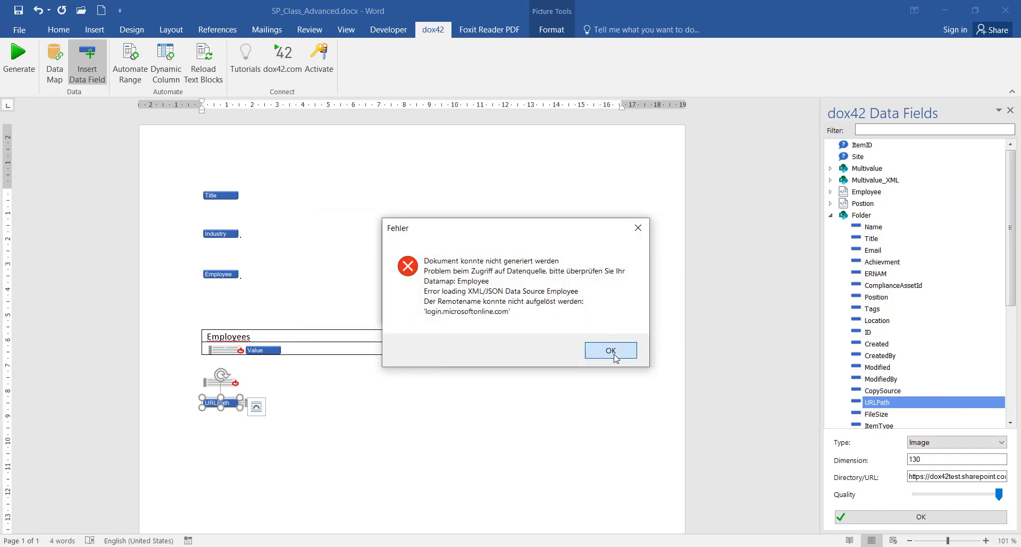
left_click(614, 355)
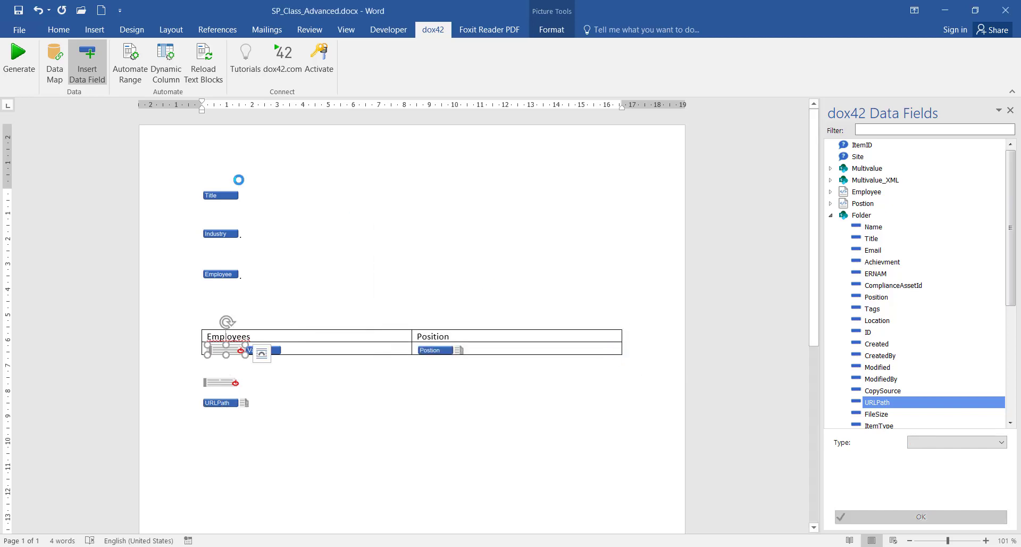
Generate again with ItemID 52 and Site dox42Presentation, producing Document11 with employees and photos
left_click(28, 71)
left_click(585, 317)
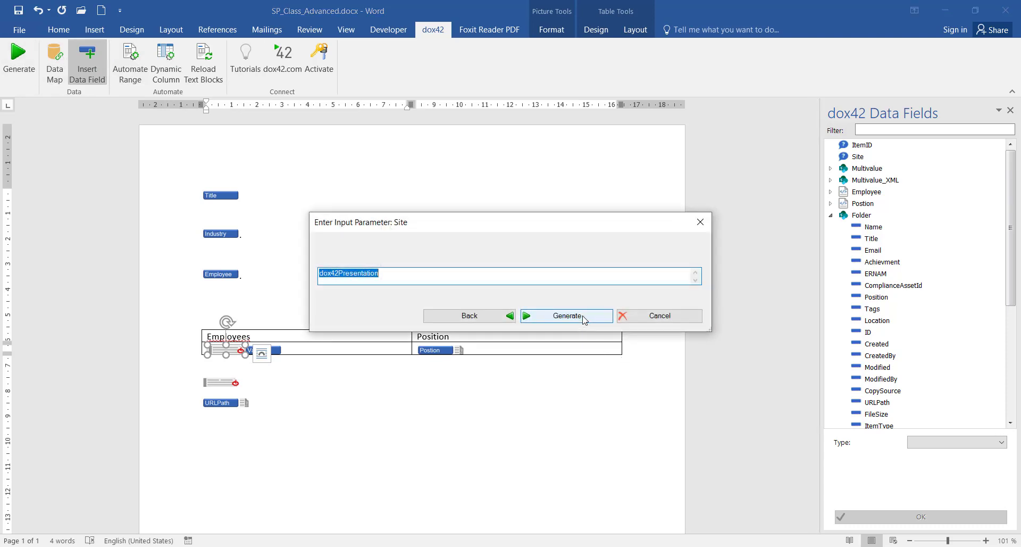
left_click(585, 316)
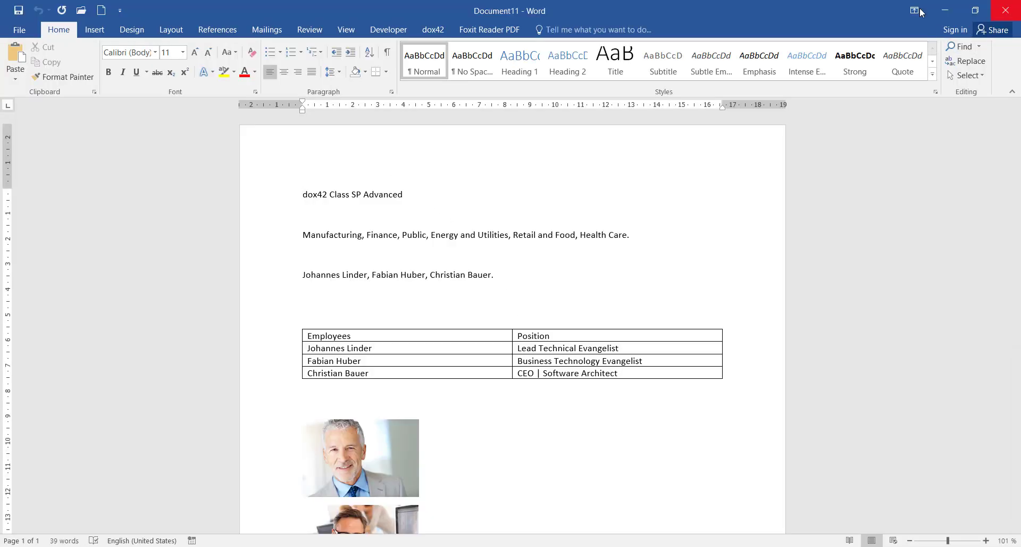
left_click(1006, 11)
Discard Document11, regenerate for site dox42Presentation, and dismiss the 401 not-authorized error
left_click(510, 307)
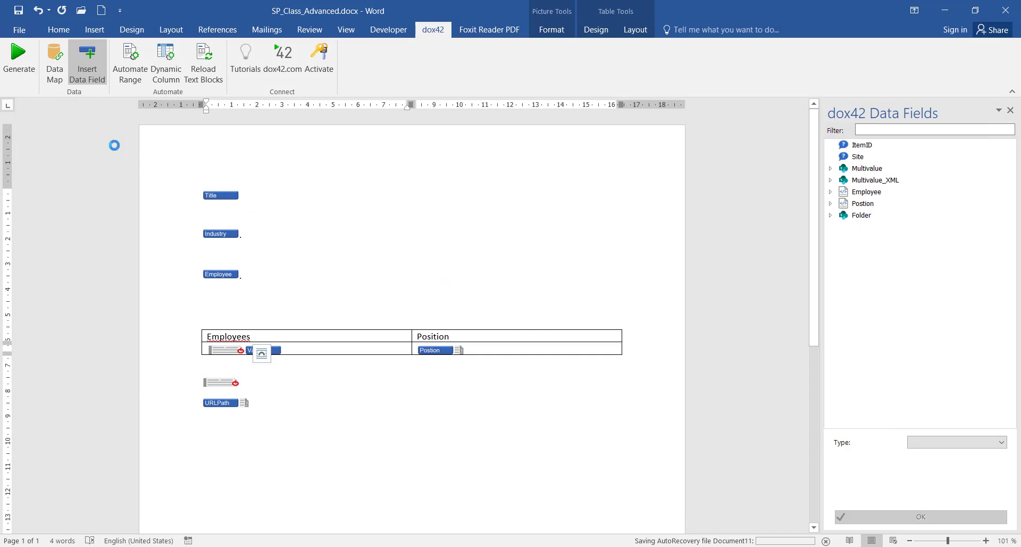
left_click(26, 70)
left_click(568, 316)
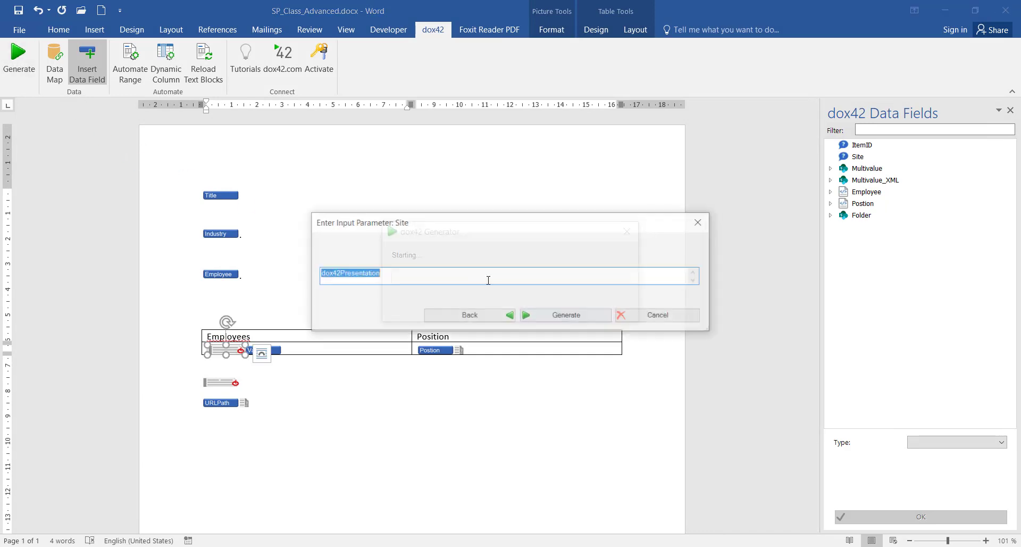
left_click(557, 316)
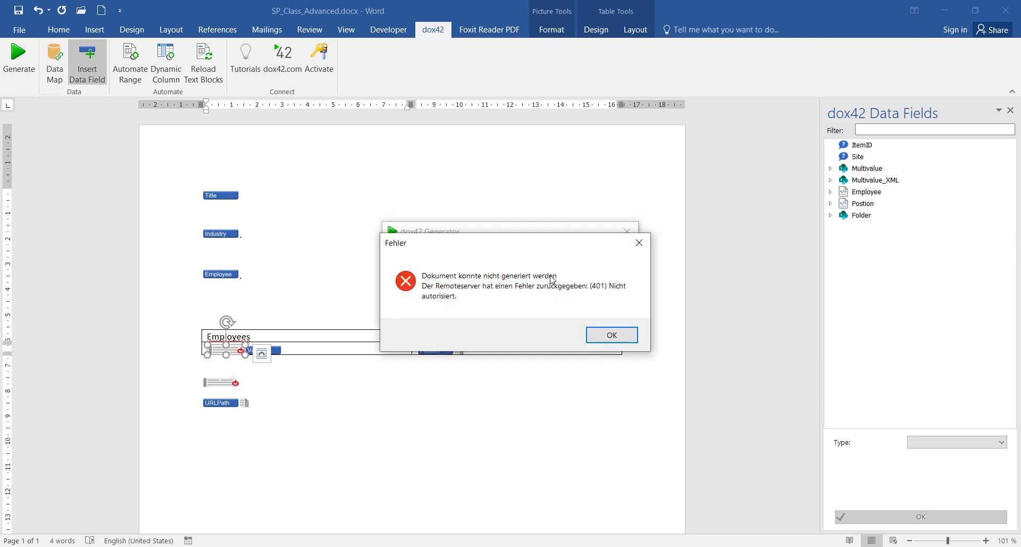
left_click(601, 336)
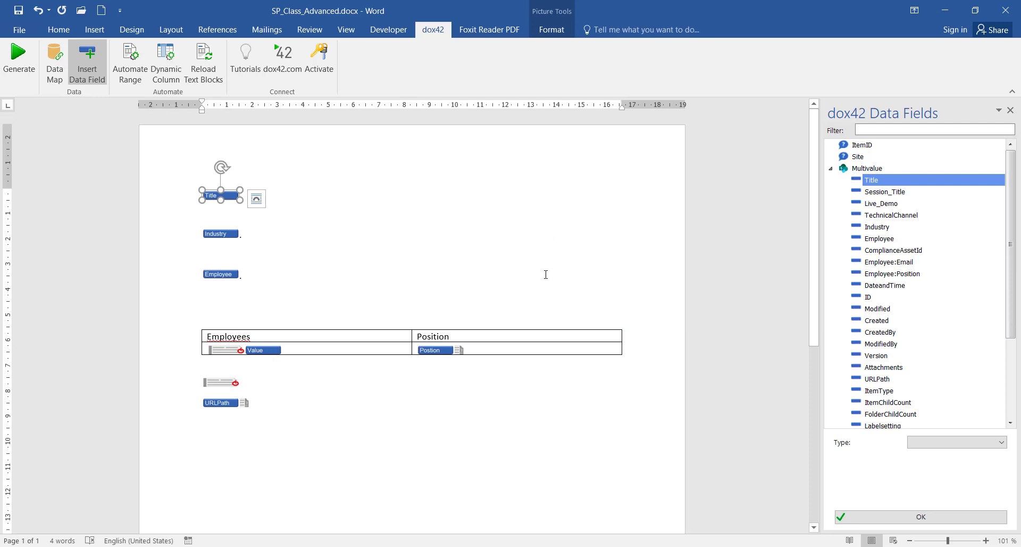
Return to the dox42Presentation SharePoint Events list in the browser
left_click(481, 290)
scroll(481, 266, "down", 3)
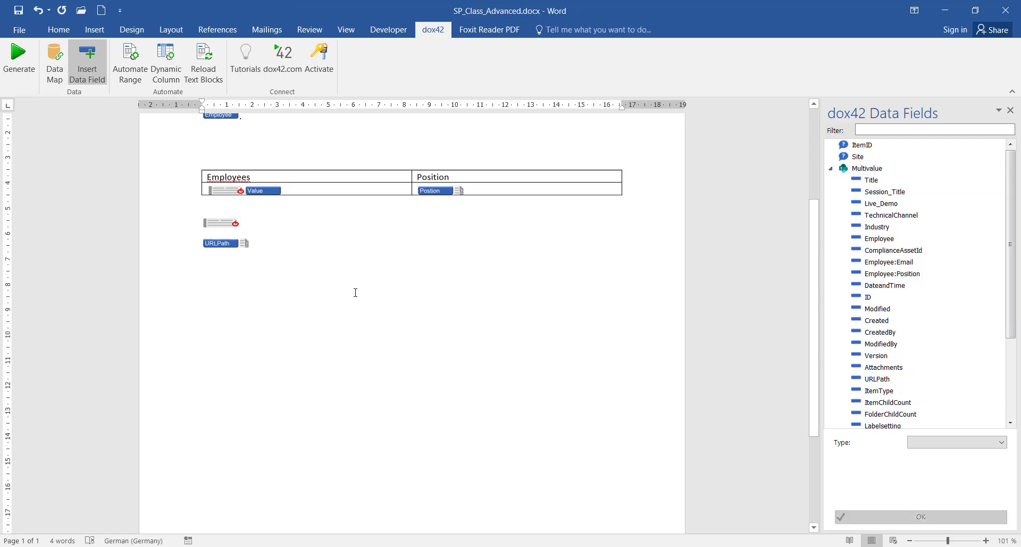
scroll(356, 291, "up", 3)
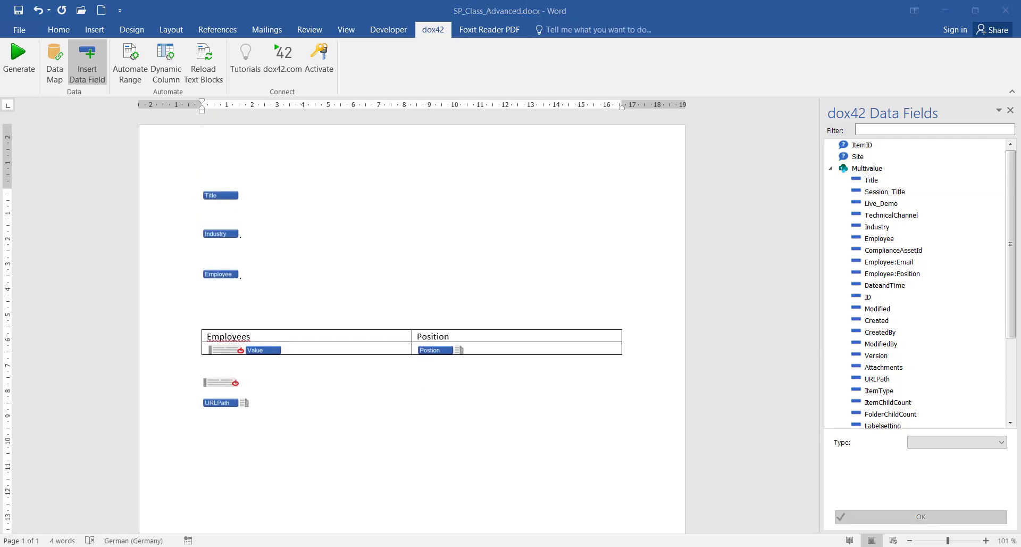
key("alt+Tab")
scroll(937, 276, "down", 2)
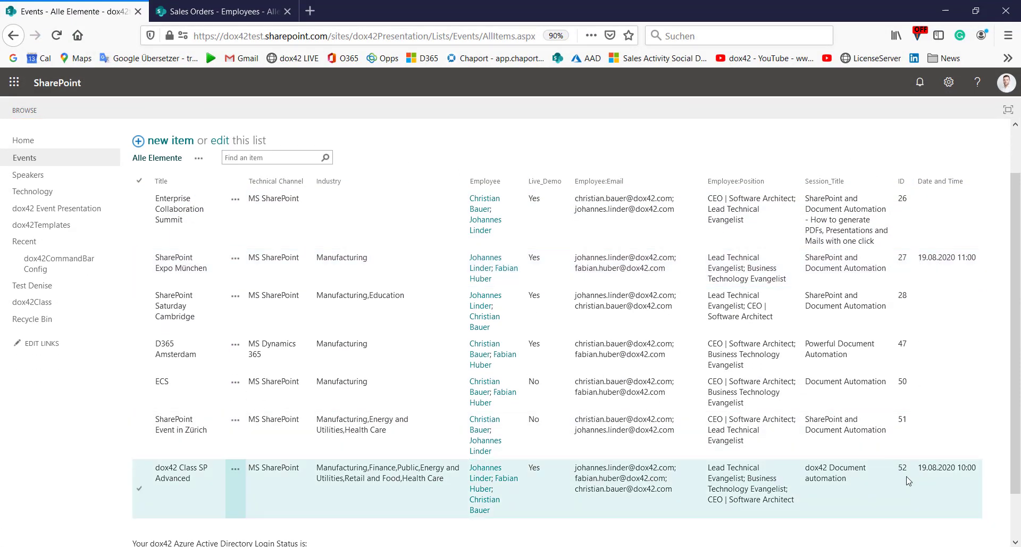
Check the SharePoint Expo München event dates, then minimize the browser to return to Word
left_click(966, 258)
left_click(945, 10)
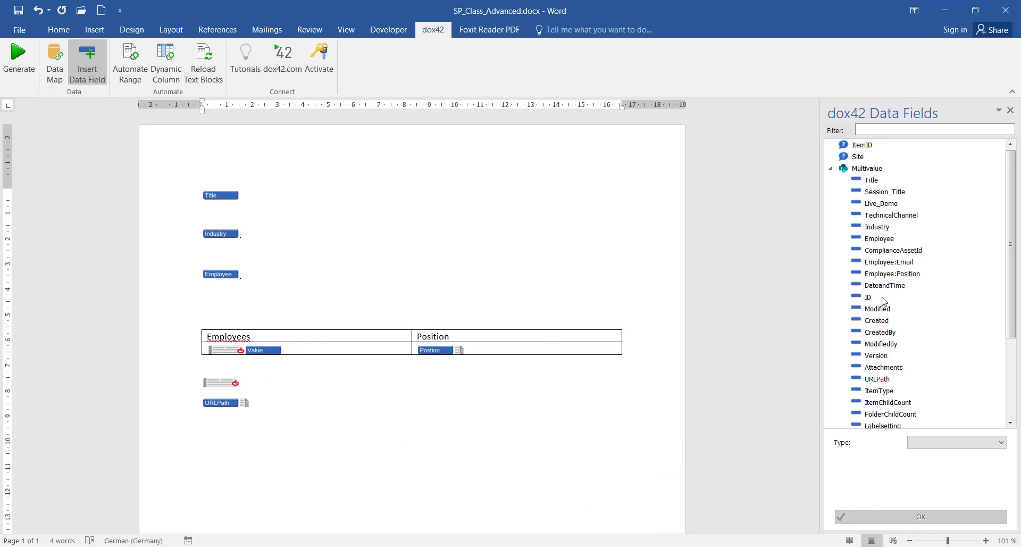
Place the DateandTime field below Employee and generate a test document for item 52 on dox42Presentation
left_click_drag(886, 289, 213, 297)
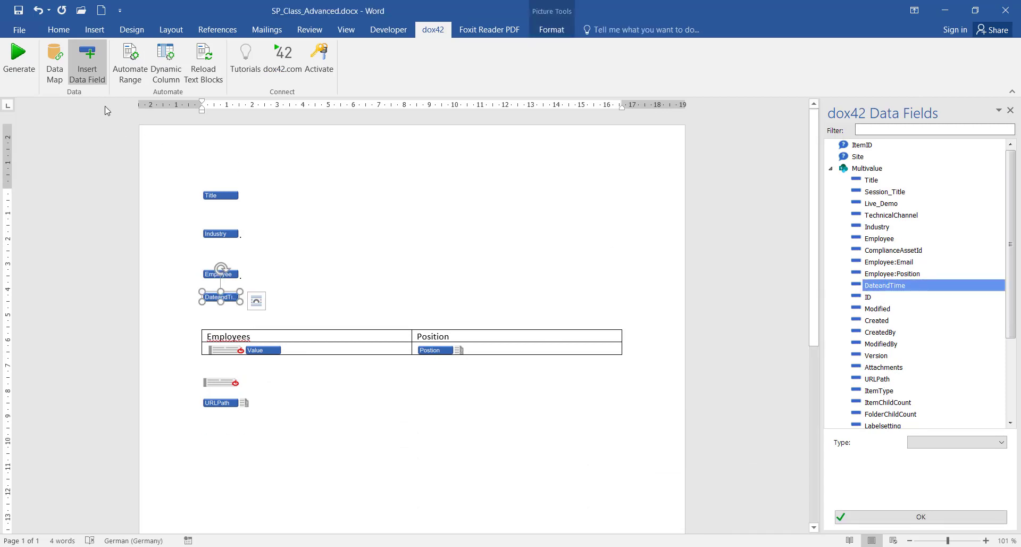
left_click(19, 58)
left_click(528, 319)
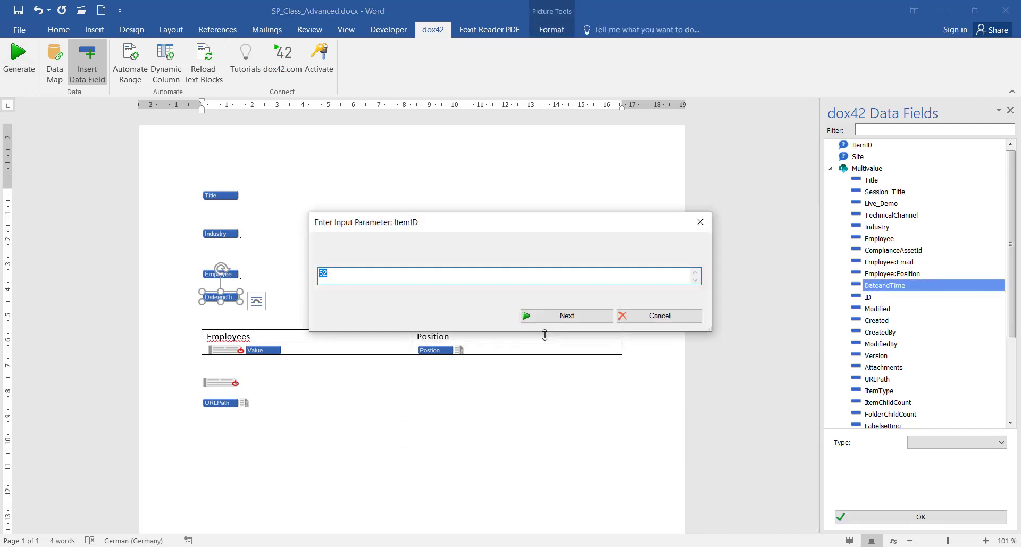
left_click(591, 315)
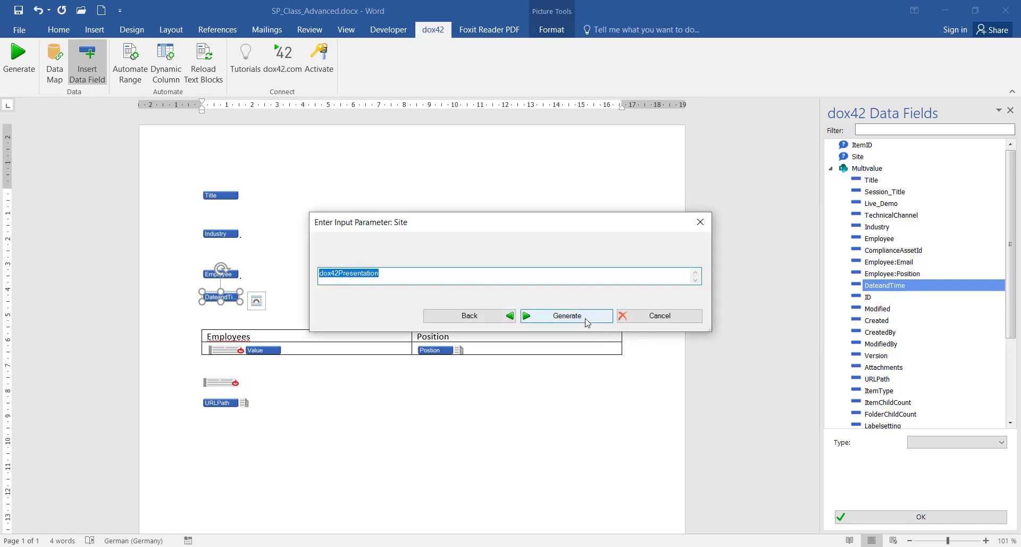
left_click(592, 321)
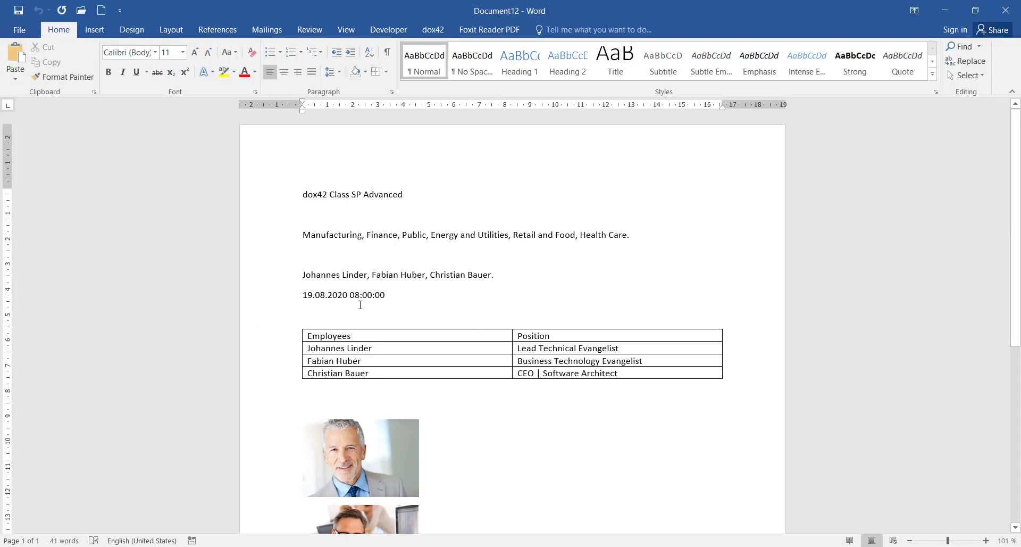
Check the generated time 08:00:00, then discard the test document without saving
double_click(391, 295)
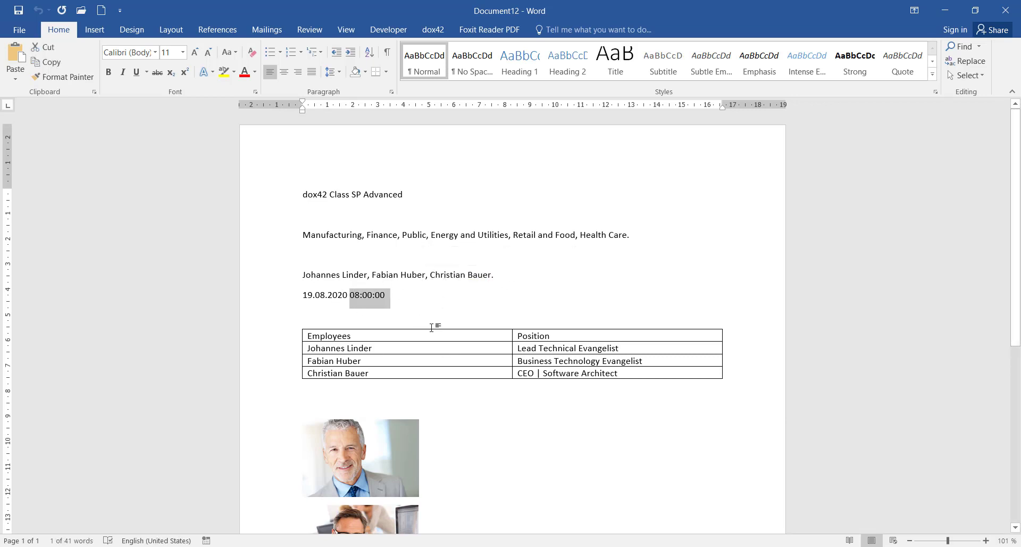
left_click(1006, 10)
left_click(528, 308)
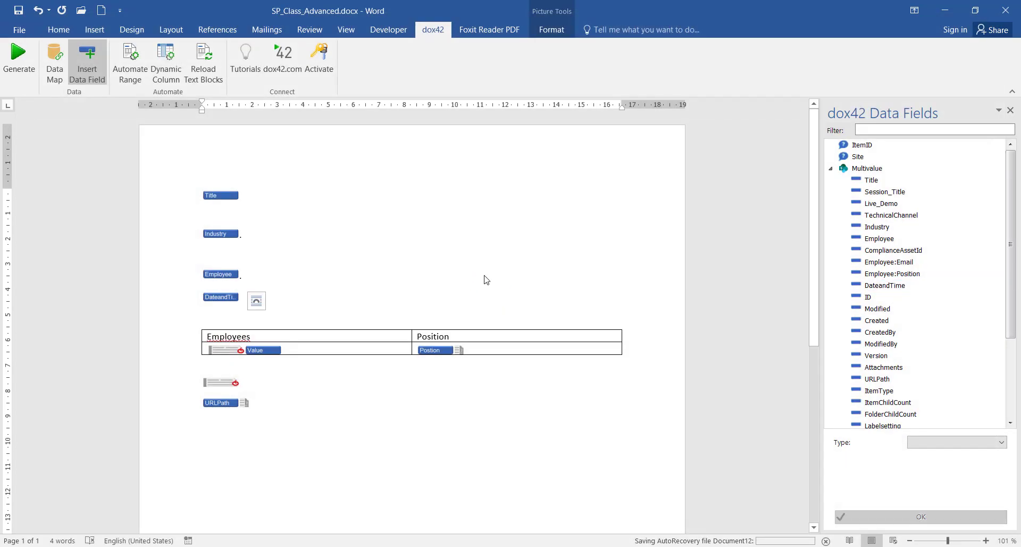
Set the Sharepoint: Multivalue source to read Date/Time fields in local time and save the data map
left_click(54, 61)
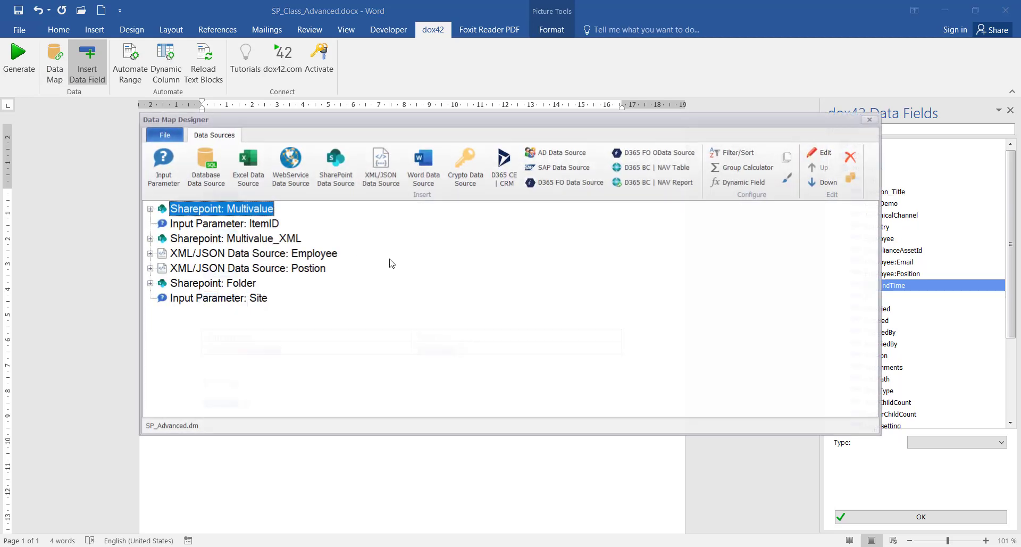
double_click(191, 212)
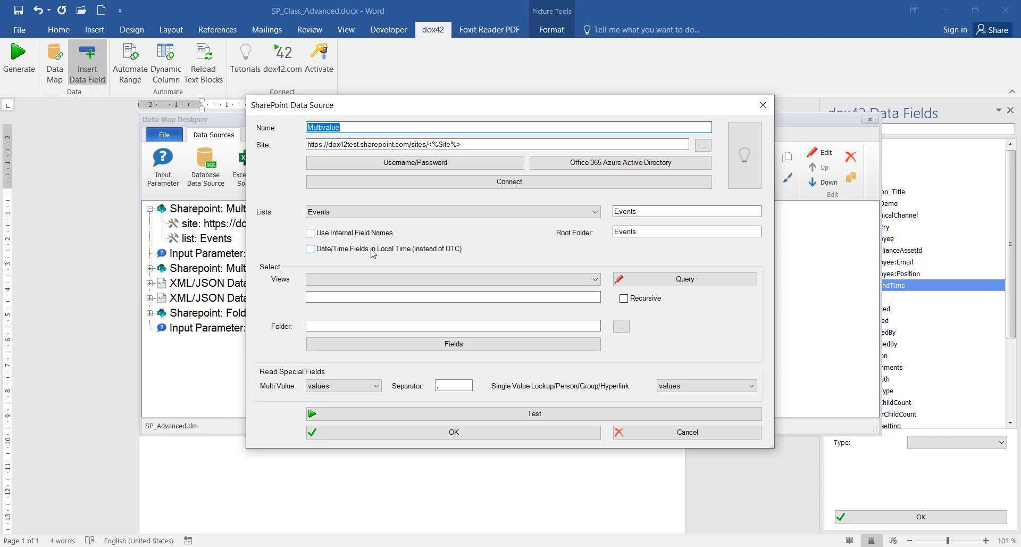
left_click(310, 249)
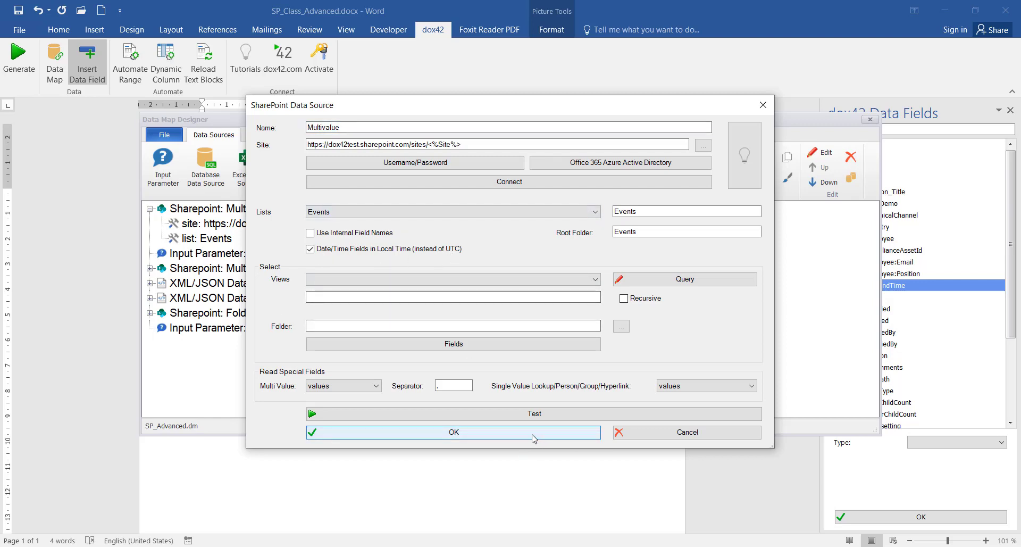
left_click(577, 432)
left_click(871, 120)
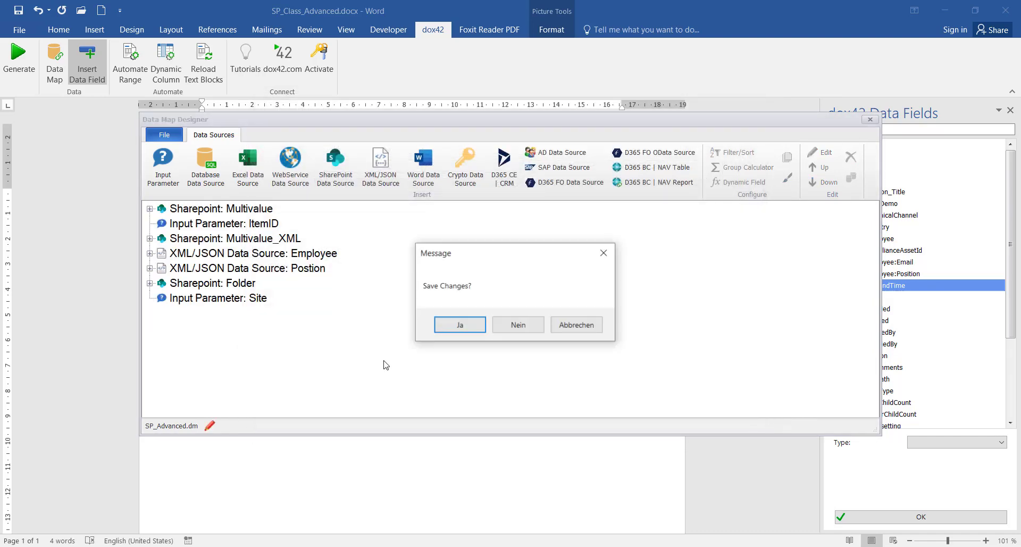
left_click(447, 324)
Regenerate the document for item 52 on dox42Presentation and check it reads 19.08.2020 10:00:00
left_click(11, 66)
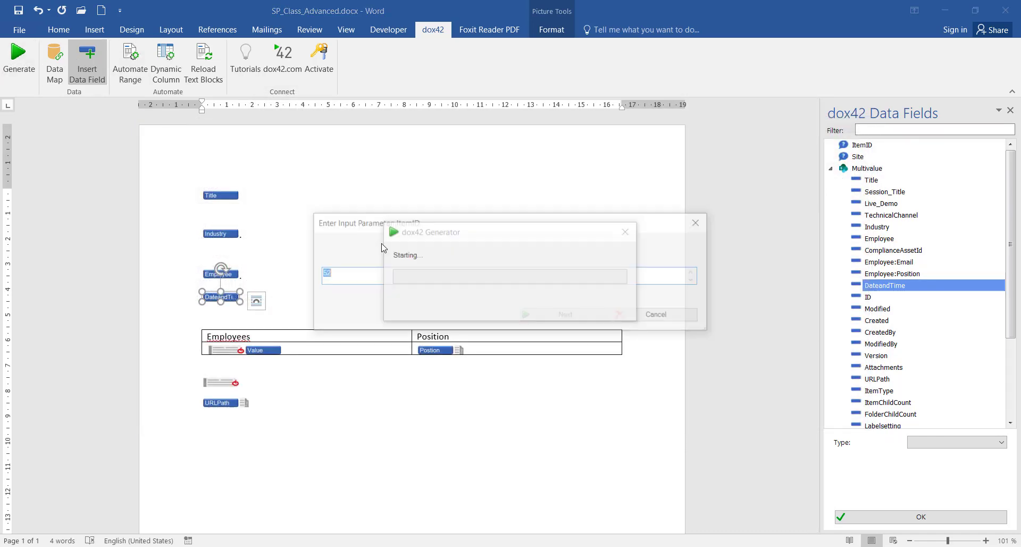
left_click(552, 316)
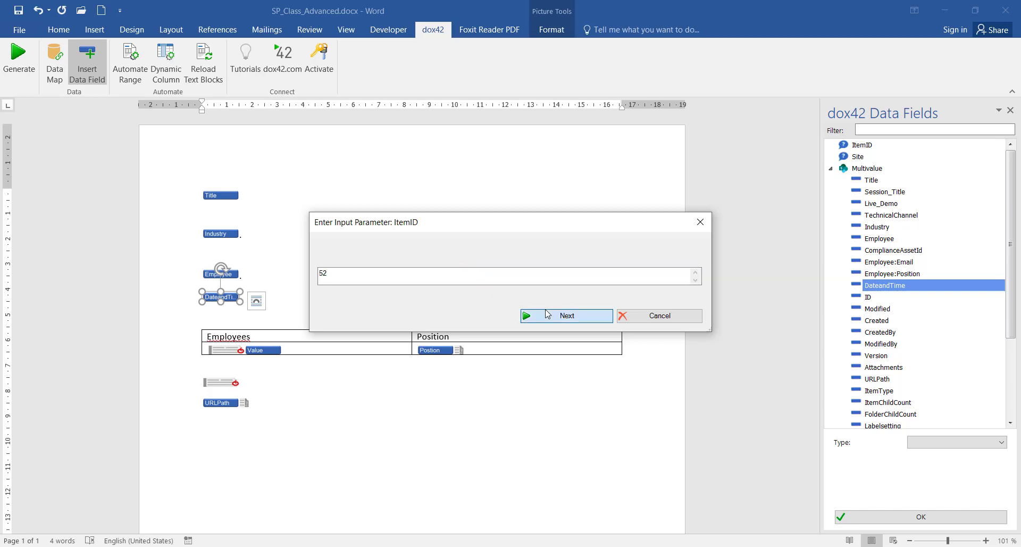
left_click(578, 317)
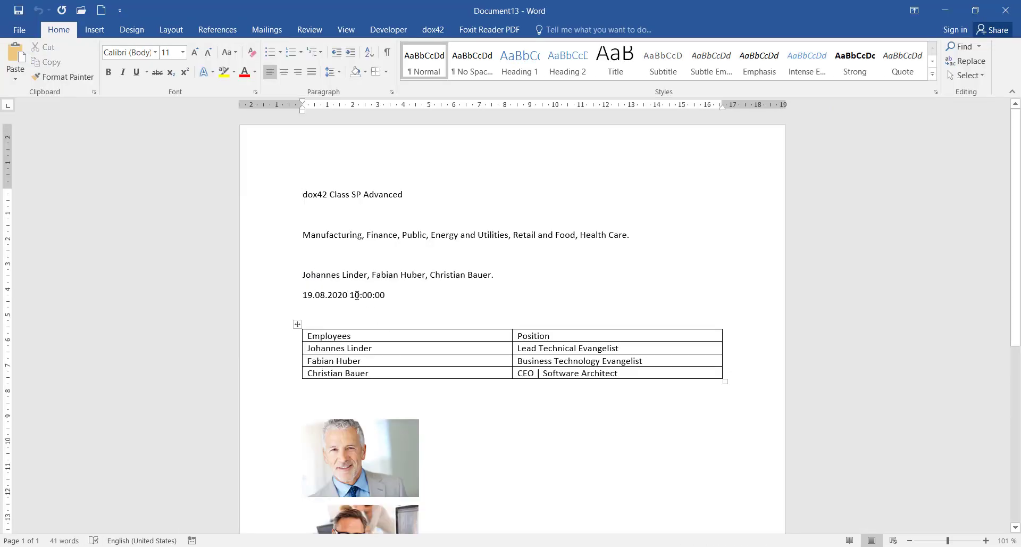
left_click_drag(357, 295, 336, 295)
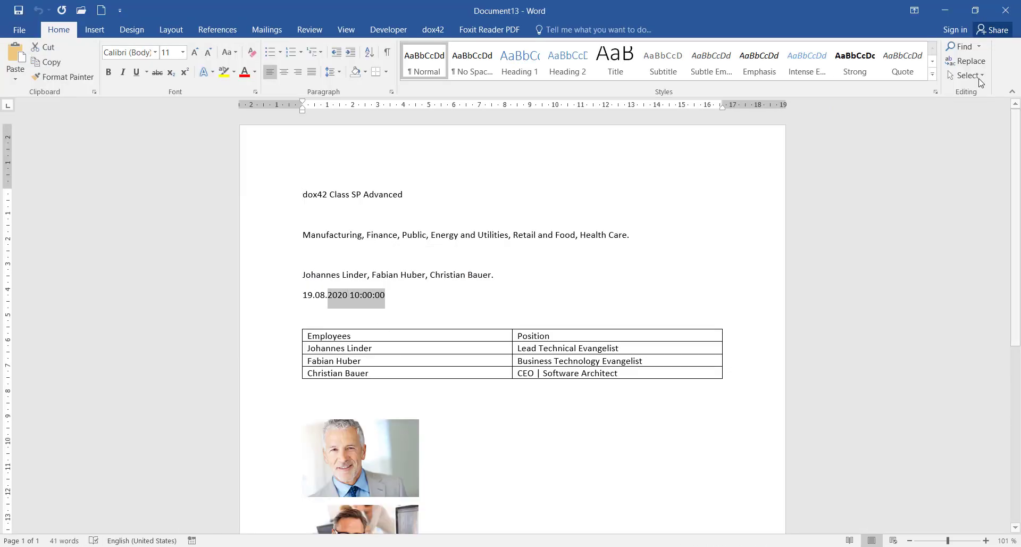
Discard the test document without saving and start another generation
left_click(1006, 10)
left_click(510, 307)
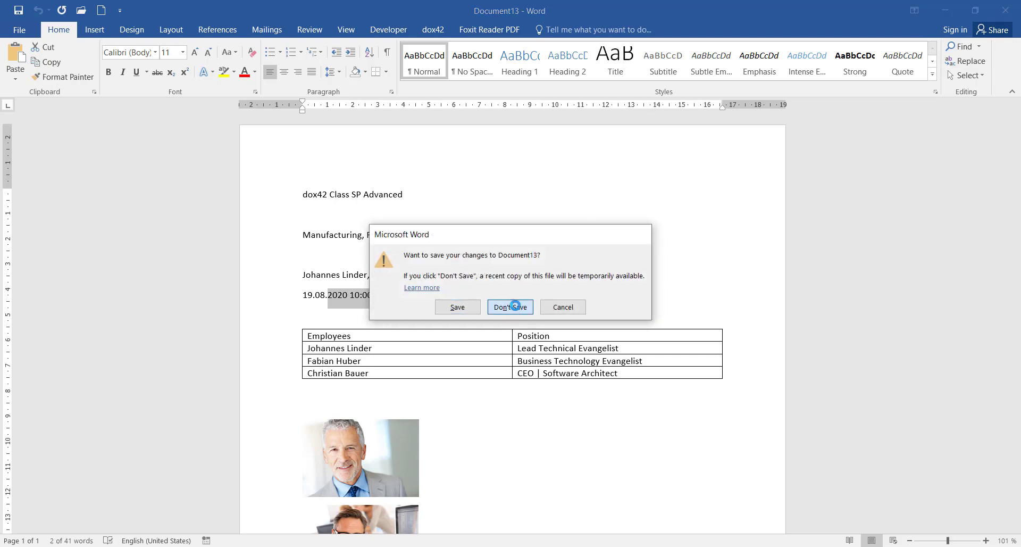
left_click(19, 59)
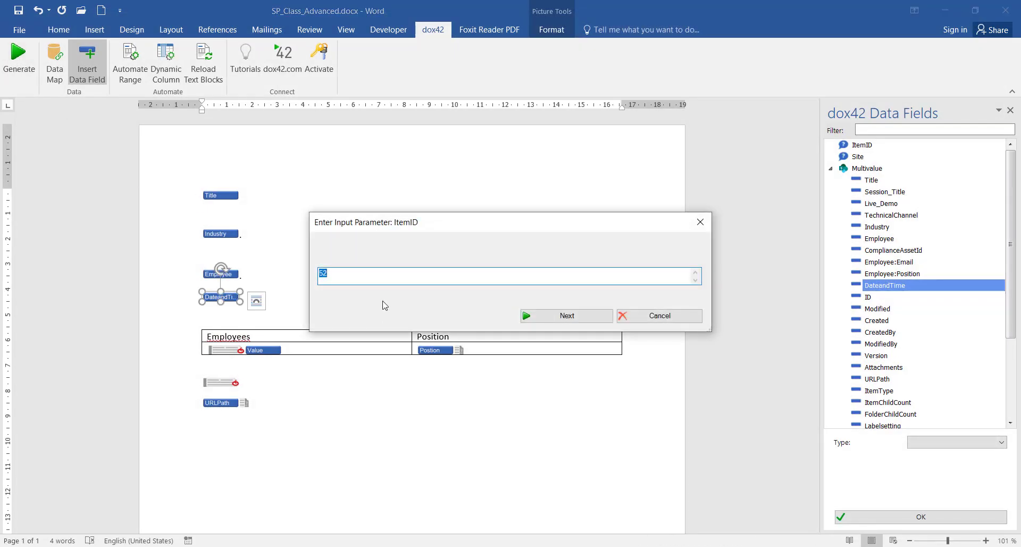
Generate the document for ItemID 27 on site dox42Presentation
type("27")
left_click(567, 314)
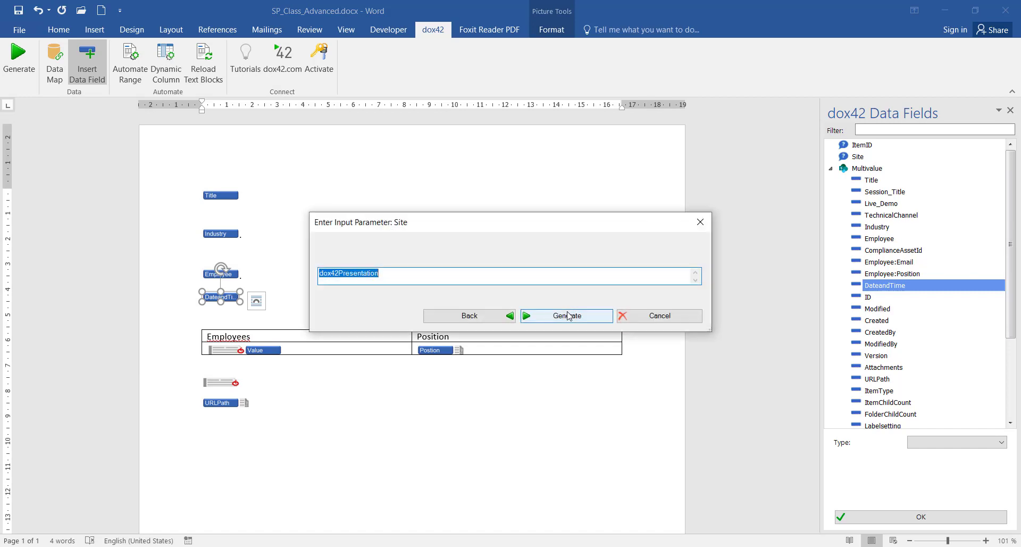
left_click(566, 314)
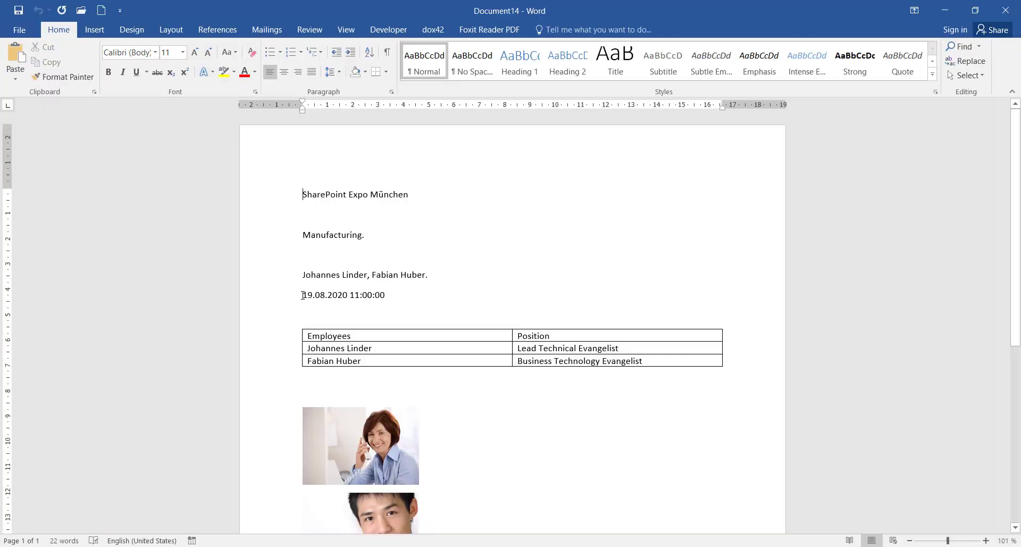
Review the result showing 19.08.2020 11:00:00 and two employees, then show PowerPoint's closing slide
left_click_drag(302, 294, 430, 297)
left_click(529, 456)
scroll(535, 456, "down", 3)
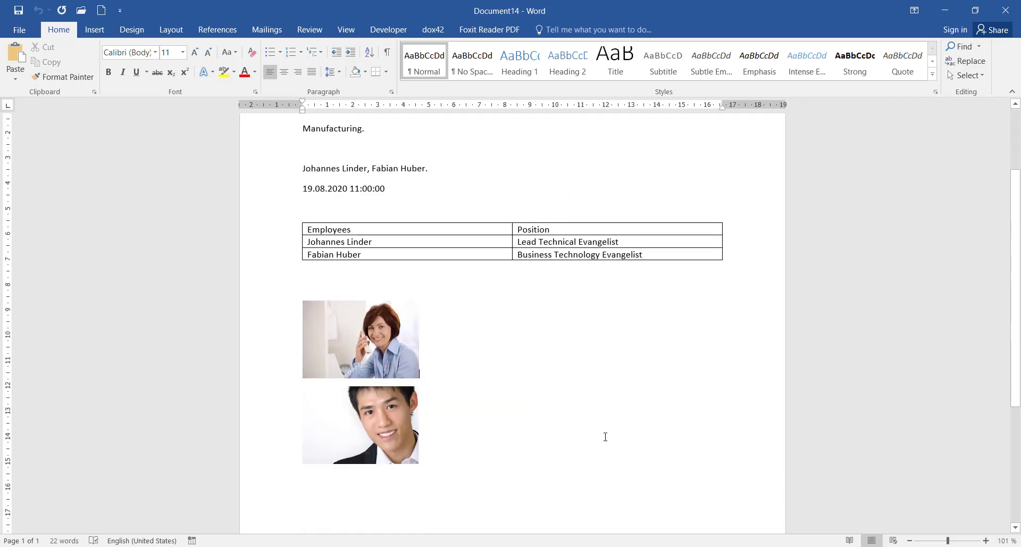
scroll(680, 344, "up", 2)
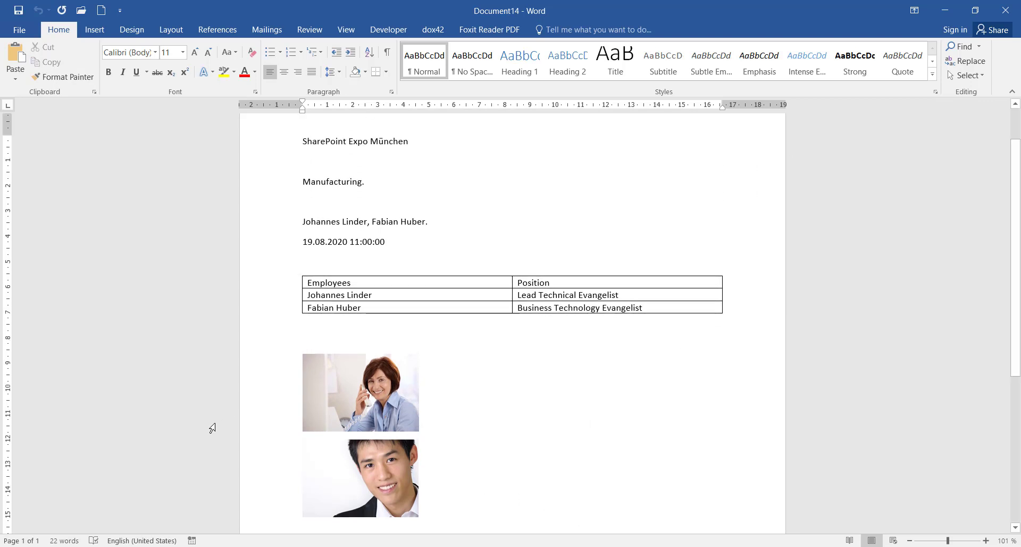
key("alt+Tab")
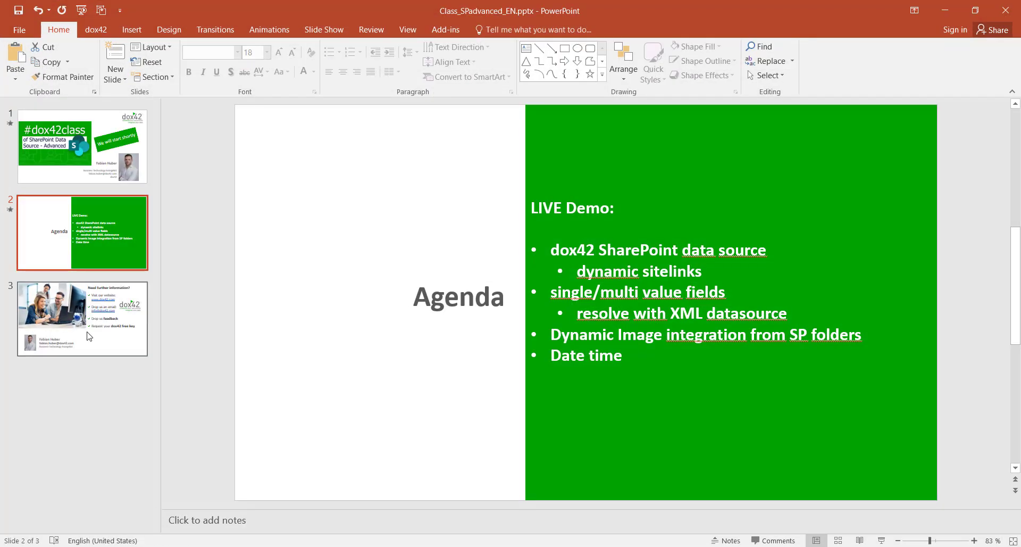
key("Page_Down")
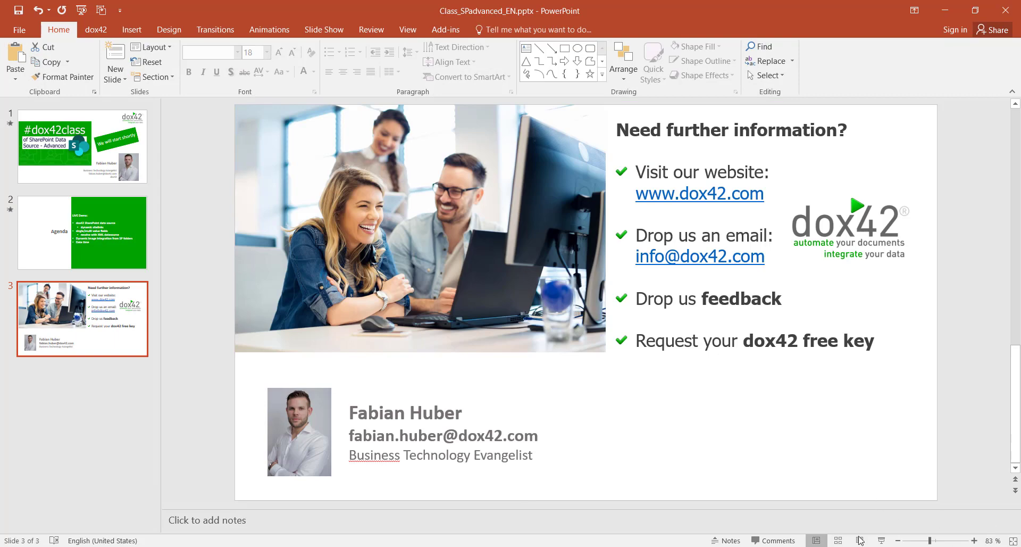